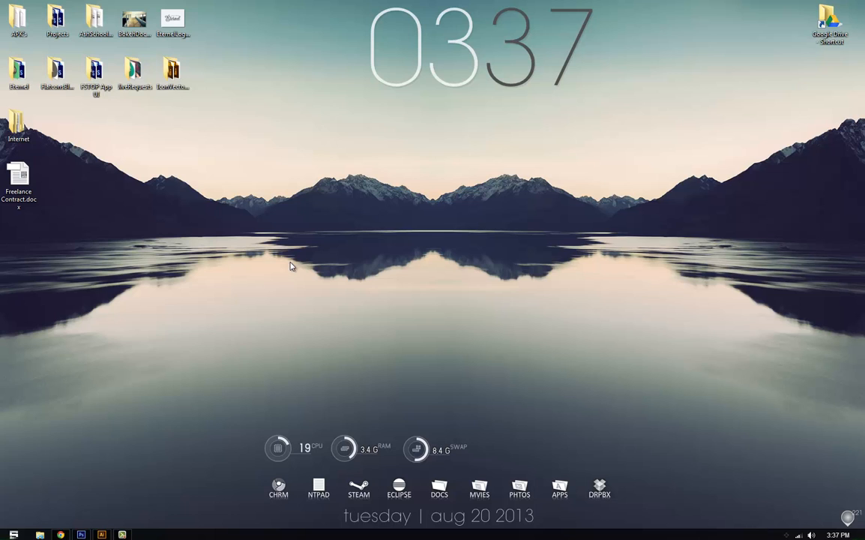
Switch to the browser and copy the Home Remedies (Plus) app icon image from its Google Play page
{"action": "key", "text": "alt+Tab"}
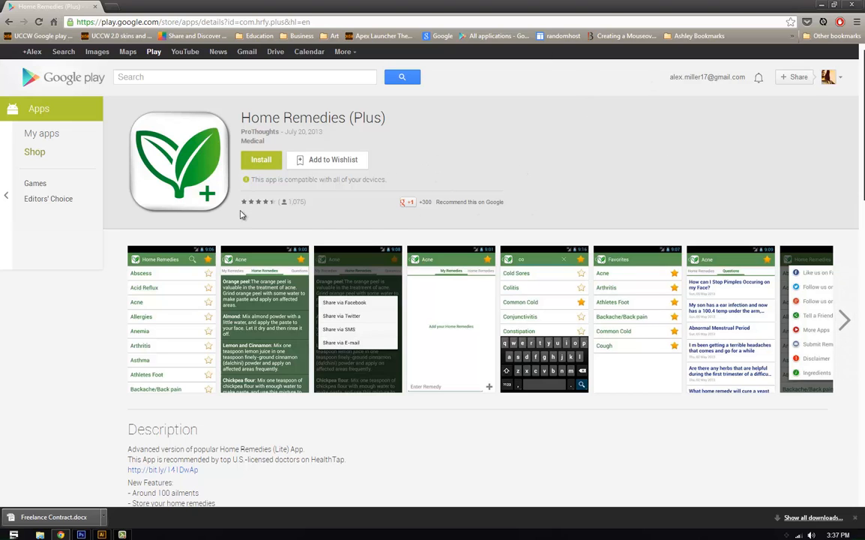
{"action": "right_click", "coordinate": [172, 149]}
{"action": "left_click", "coordinate": [214, 175]}
Switch to Illustrator and create a new 800 × 800 px document with Align New Objects to Pixel Grid turned off
{"action": "key", "text": "alt+Tab"}
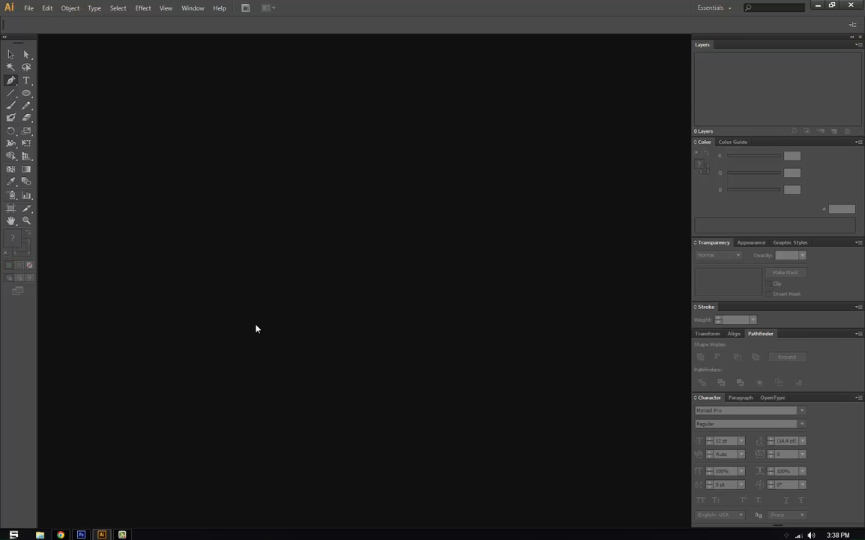
{"action": "key", "text": "ctrl+n"}
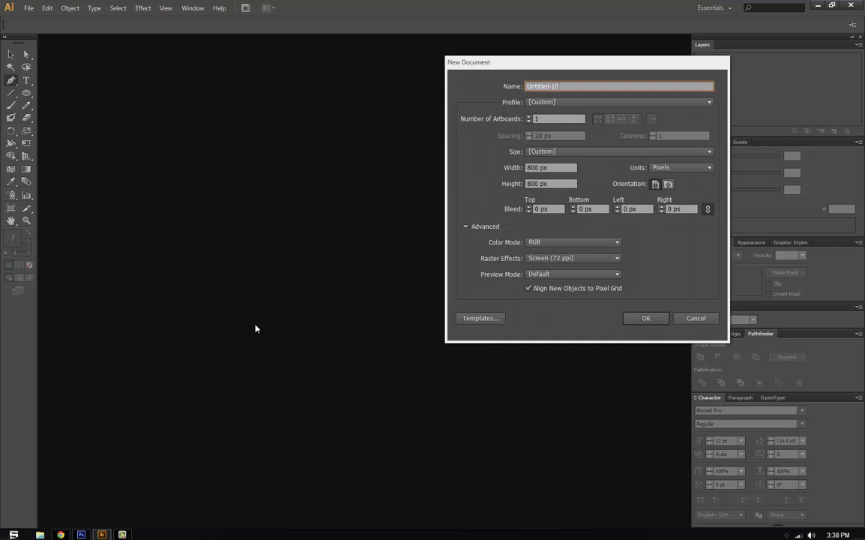
{"action": "left_click", "coordinate": [528, 289]}
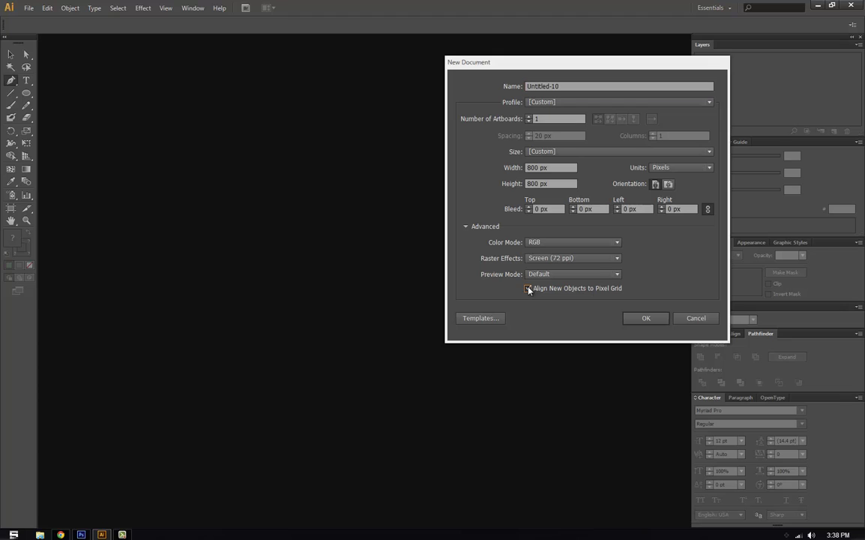
{"action": "left_click", "coordinate": [626, 289]}
{"action": "left_click", "coordinate": [645, 319]}
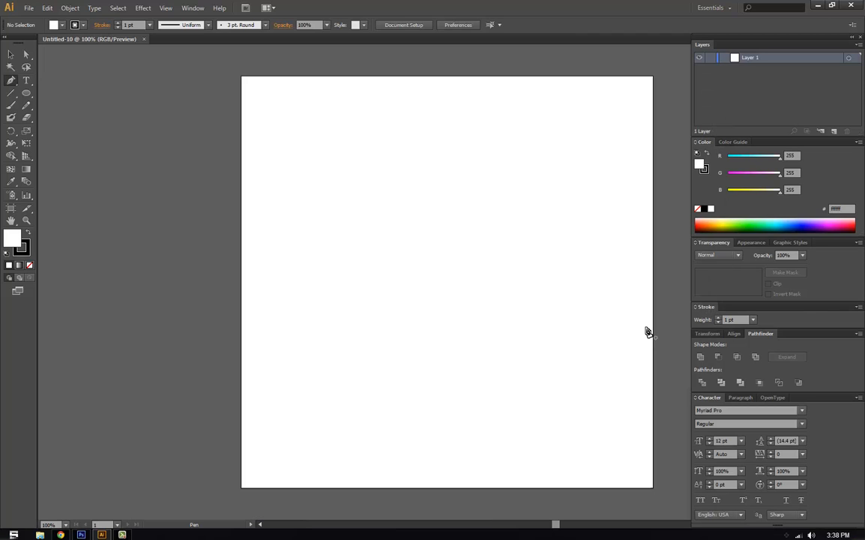
Paste the copied icon centred on the artboard and lock the image
{"action": "key", "text": "ctrl+v"}
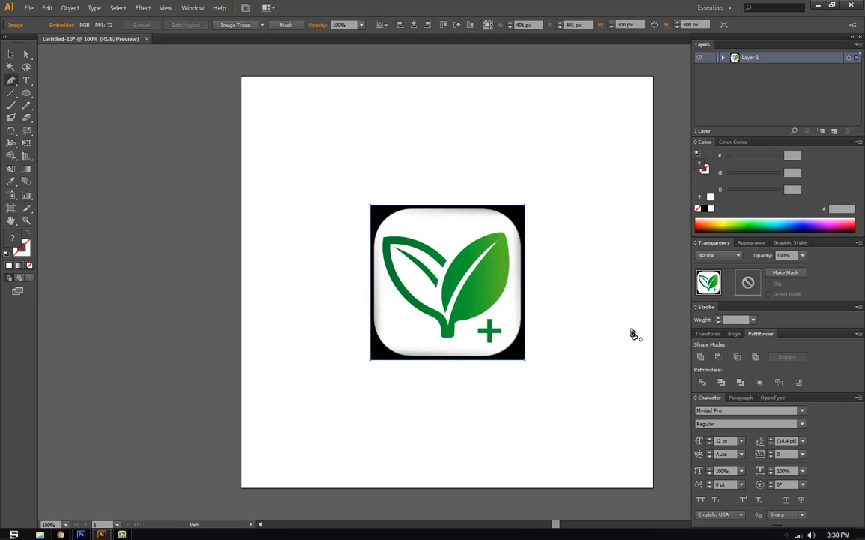
{"action": "key", "text": "v"}
{"action": "left_click", "coordinate": [459, 25]}
{"action": "left_click", "coordinate": [458, 25]}
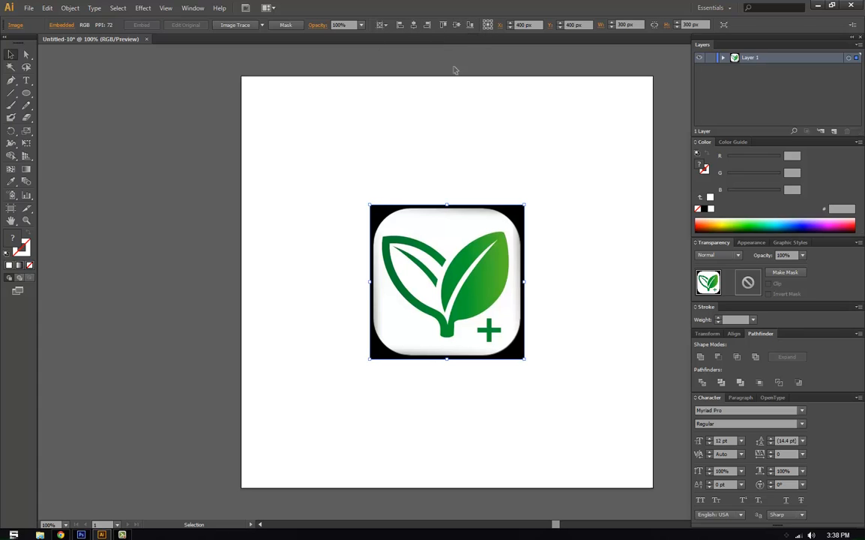
{"action": "left_click", "coordinate": [723, 57]}
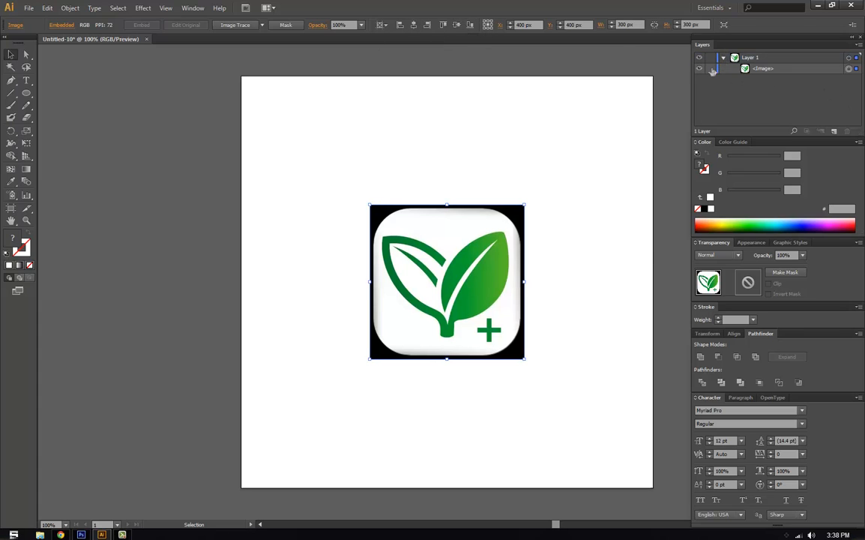
{"action": "key", "text": "ctrl+shift+a"}
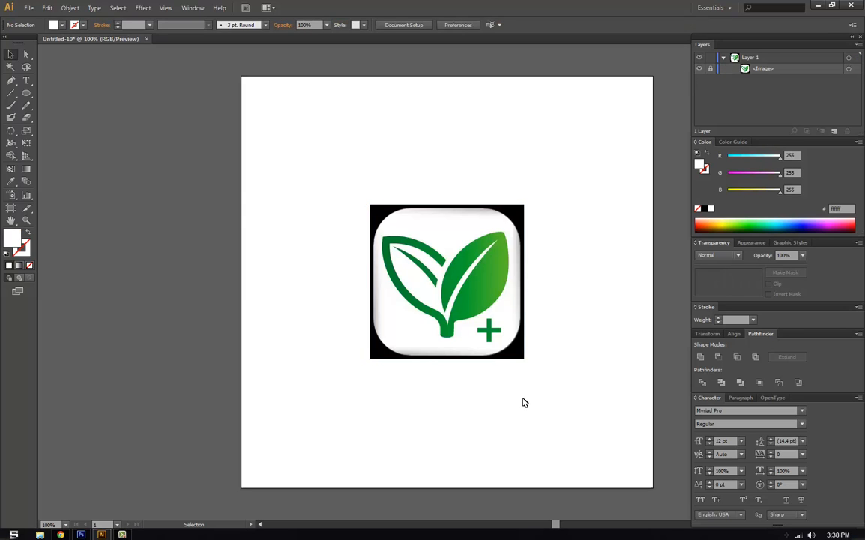
Activate the Pen tool and examine the stem where the two leaves of the icon meet up close
{"action": "key", "text": "p"}
{"action": "key", "text": "ctrl+plus"}
{"action": "key", "text": "ctrl+plus"}
{"action": "key", "text": "ctrl+plus"}
{"action": "key", "text": "ctrl+plus"}
{"action": "key", "text": "ctrl+plus"}
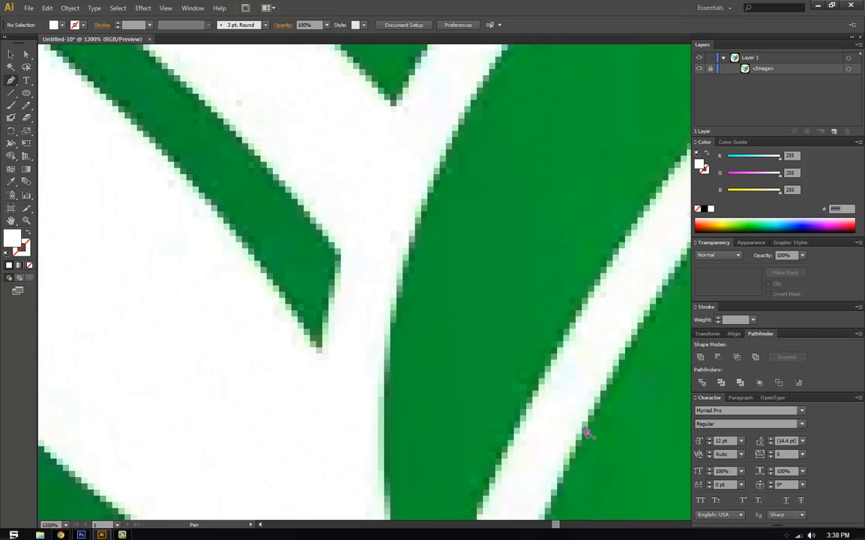
{"action": "key", "text": "space"}
{"action": "left_click_drag", "start_coordinate": [459, 422], "coordinate": [456, 184]}
{"action": "left_click_drag", "start_coordinate": [455, 326], "coordinate": [428, 266]}
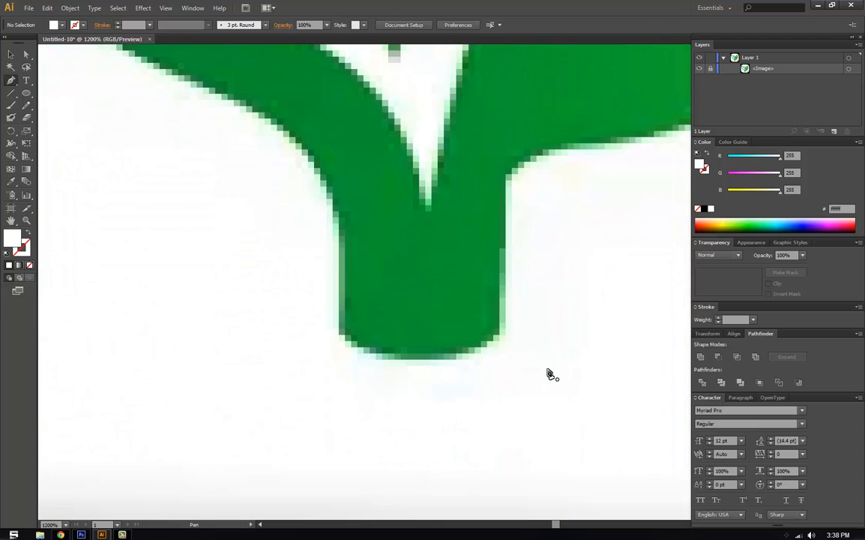
{"action": "key", "text": "space"}
{"action": "left_click_drag", "start_coordinate": [248, 335], "coordinate": [226, 413]}
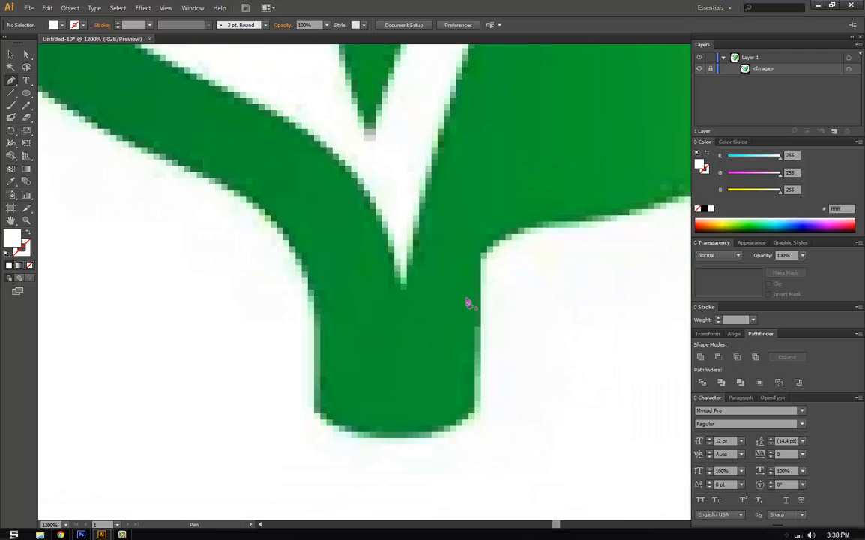
{"action": "left_click", "coordinate": [165, 7]}
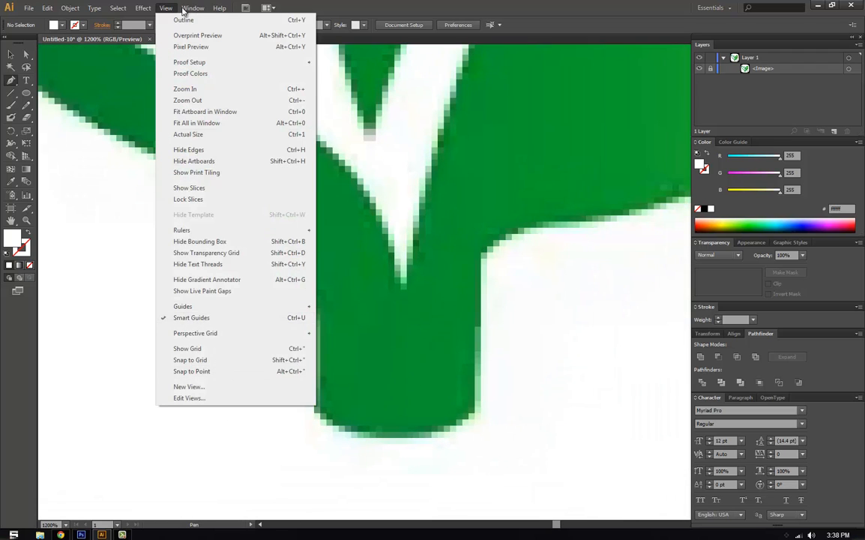
{"action": "mouse_move", "coordinate": [161, 7]}
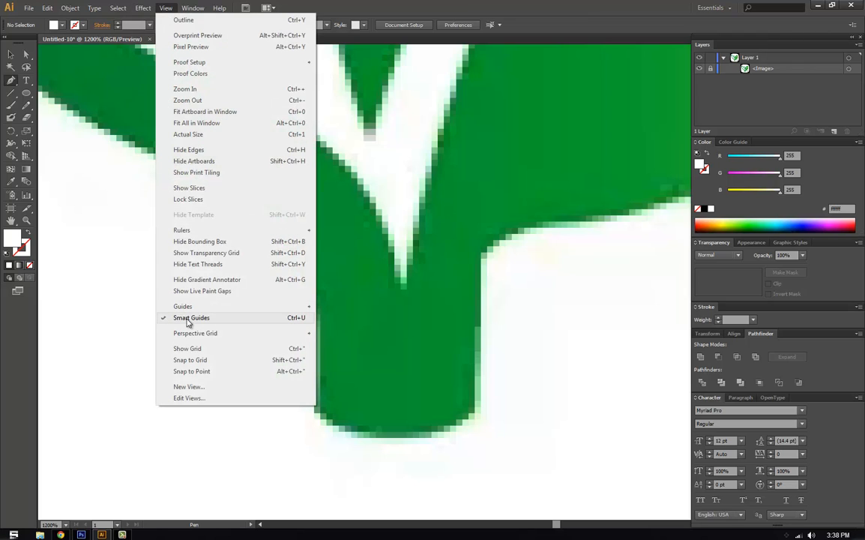
{"action": "left_click", "coordinate": [188, 318]}
{"action": "left_click", "coordinate": [166, 8]}
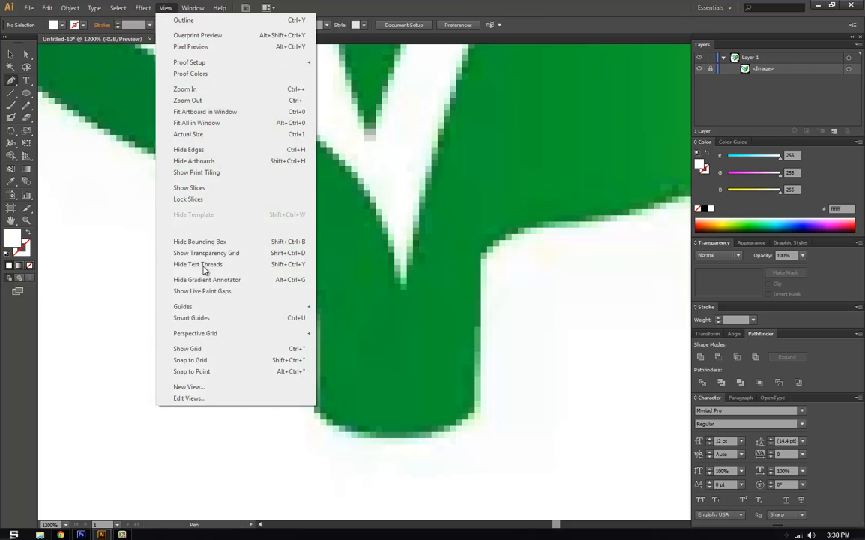
{"action": "left_click", "coordinate": [202, 318]}
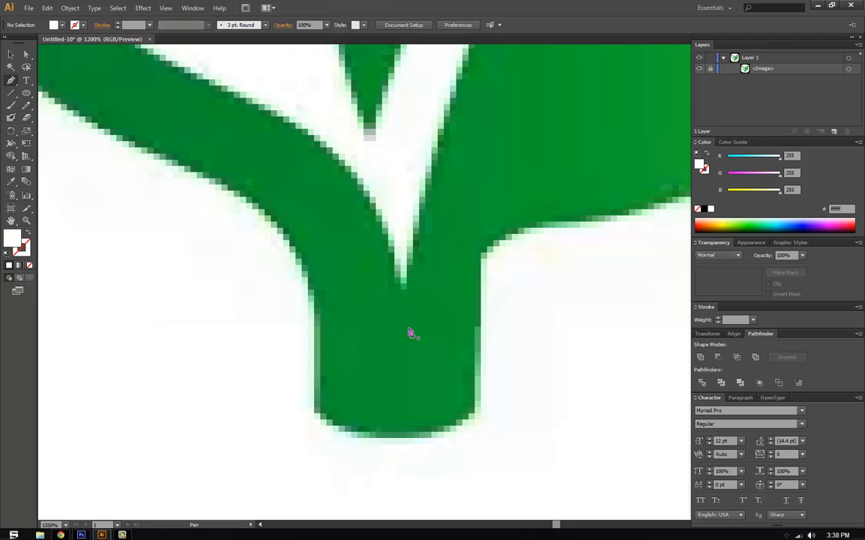
{"action": "left_click_drag", "start_coordinate": [400, 356], "coordinate": [362, 386]}
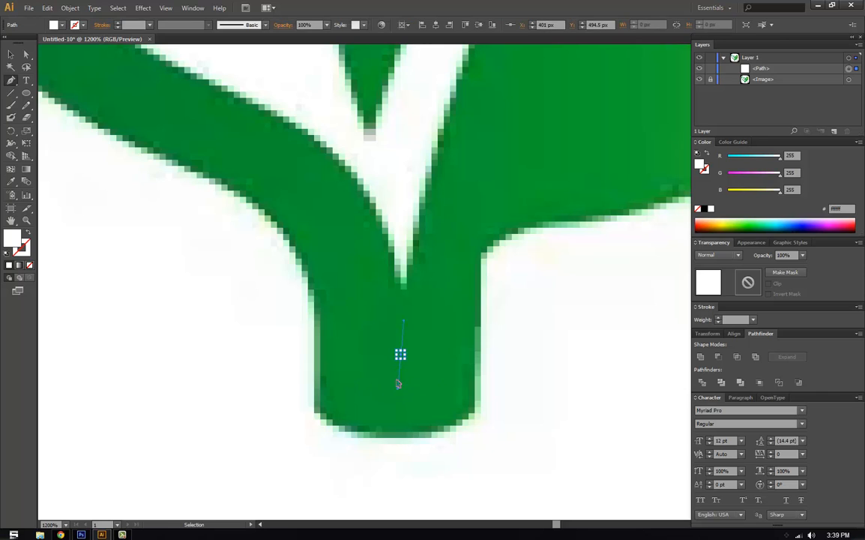
{"action": "key", "text": "ctrl+z"}
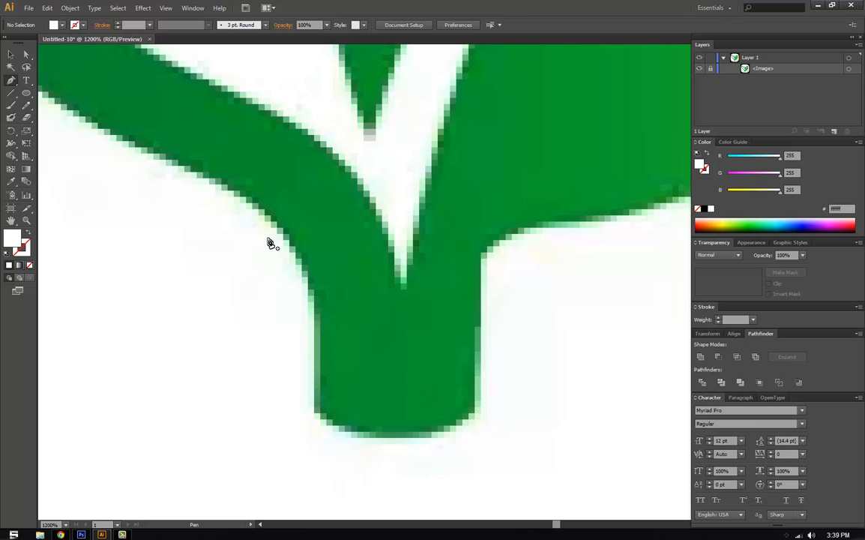
{"action": "key", "text": "ctrl+minus"}
{"action": "key", "text": "ctrl+minus"}
{"action": "key", "text": "ctrl+minus"}
{"action": "key", "text": "ctrl+minus"}
{"action": "key", "text": "ctrl+minus"}
{"action": "key", "text": "ctrl+minus"}
{"action": "key", "text": "ctrl+minus"}
{"action": "key", "text": "ctrl+minus"}
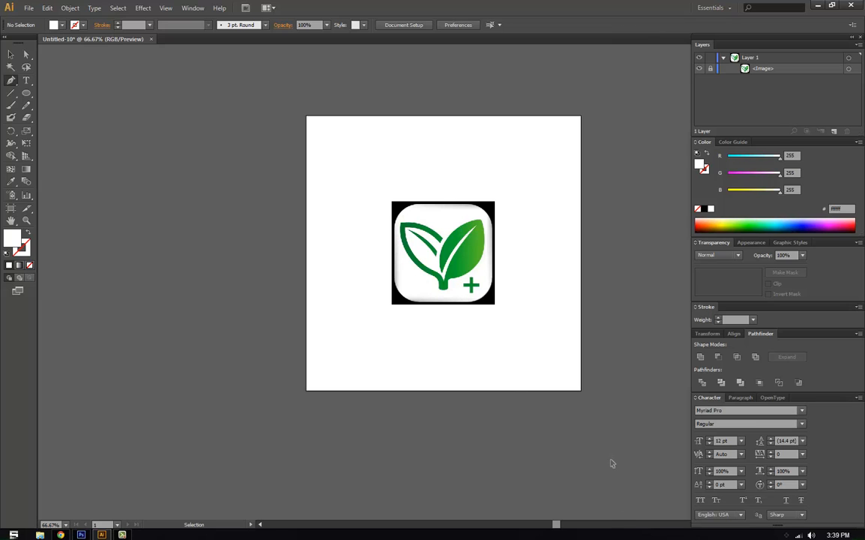
Start a Pen path curving from the stem's bottom centre to its lower left corner, and swap the path's fill and stroke
{"action": "key", "text": "ctrl+plus"}
{"action": "key", "text": "ctrl+plus"}
{"action": "key", "text": "ctrl+plus"}
{"action": "key", "text": "ctrl+plus"}
{"action": "key", "text": "ctrl+plus"}
{"action": "key", "text": "ctrl+plus"}
{"action": "key", "text": "ctrl+plus"}
{"action": "key", "text": "ctrl+plus"}
{"action": "key", "text": "ctrl+plus"}
{"action": "key", "text": "ctrl+plus"}
{"action": "key", "text": "ctrl+plus"}
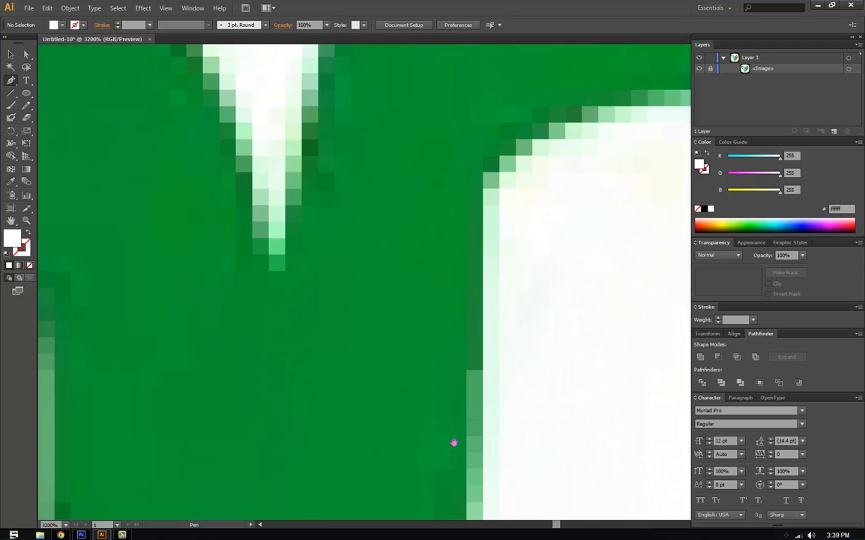
{"action": "left_click_drag", "start_coordinate": [334, 471], "coordinate": [439, 272]}
{"action": "left_click_drag", "start_coordinate": [425, 344], "coordinate": [450, 248]}
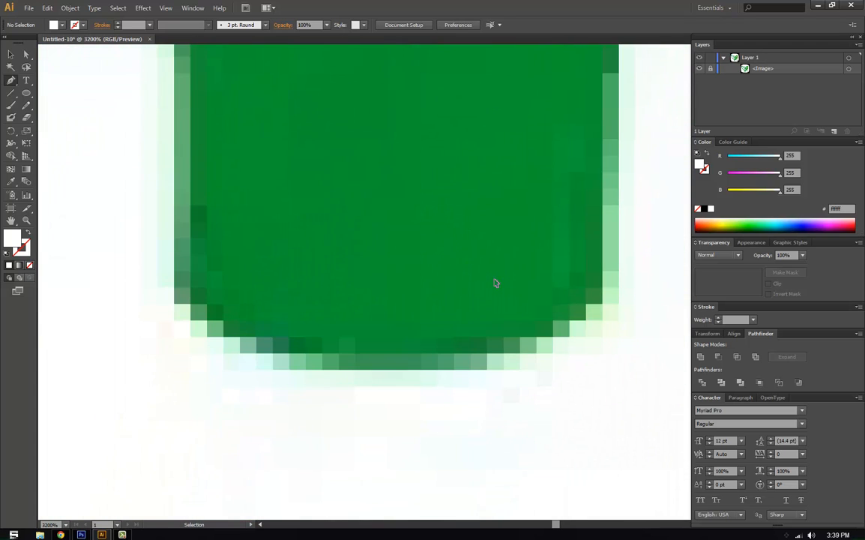
{"action": "scroll", "coordinate": [494, 282], "scroll_direction": "up", "scroll_amount": 1}
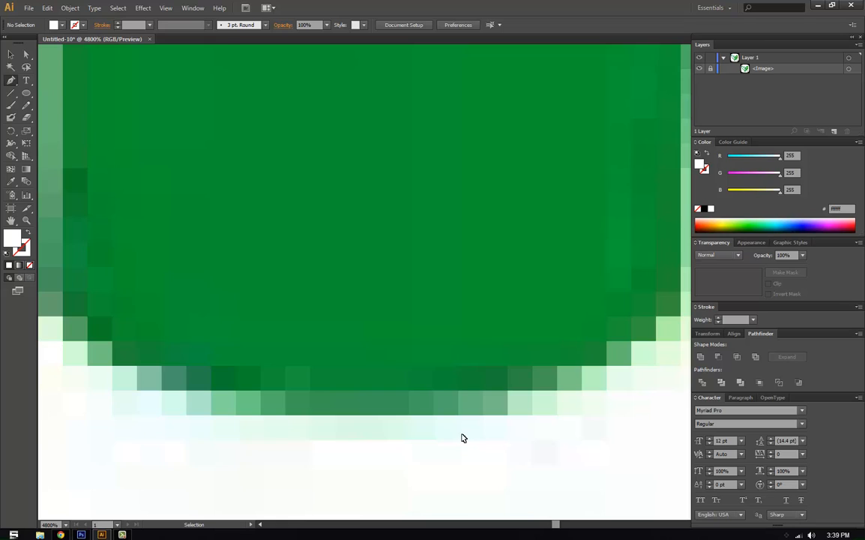
{"action": "scroll", "coordinate": [461, 438], "scroll_direction": "down", "scroll_amount": 2}
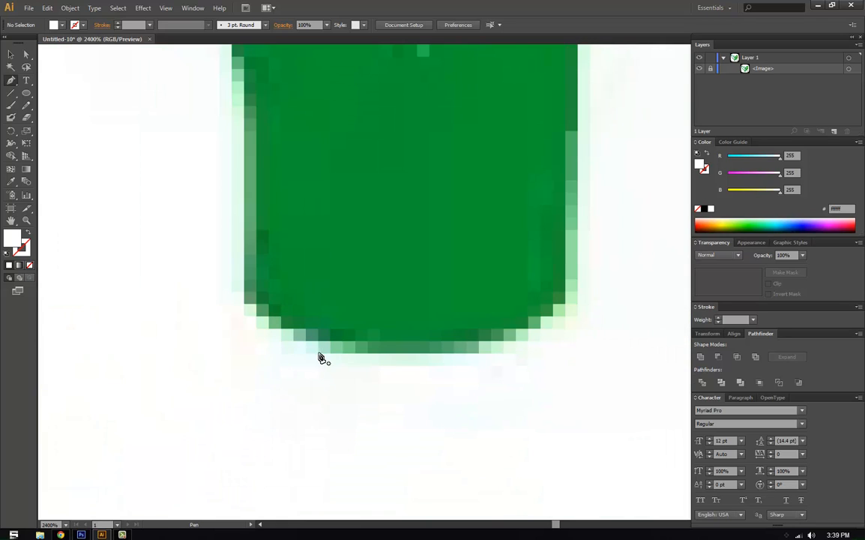
{"action": "left_click", "coordinate": [405, 357]}
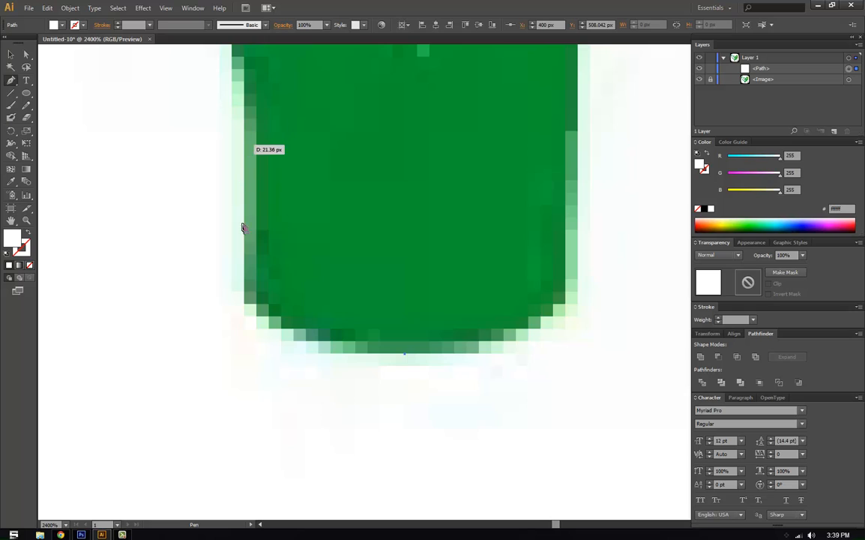
{"action": "left_click", "coordinate": [244, 295]}
{"action": "left_click_drag", "start_coordinate": [243, 264], "coordinate": [252, 223]}
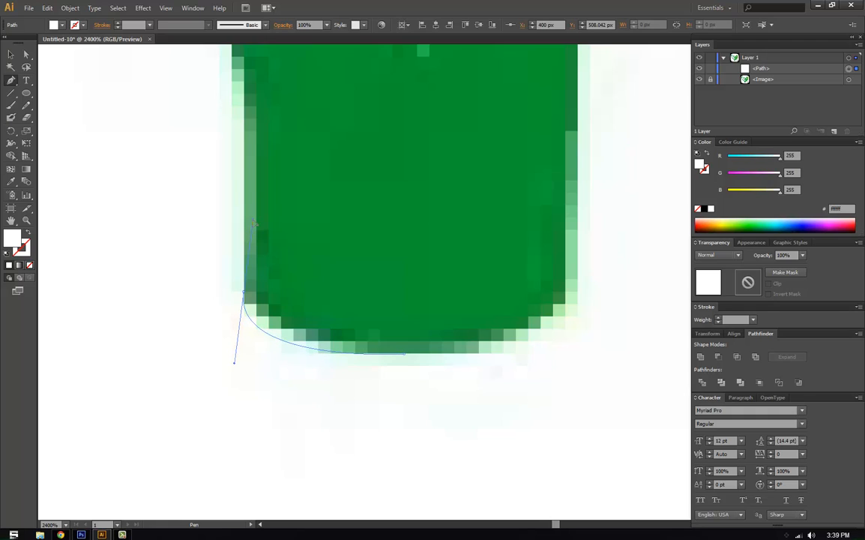
{"action": "left_click_drag", "start_coordinate": [252, 223], "coordinate": [244, 223]}
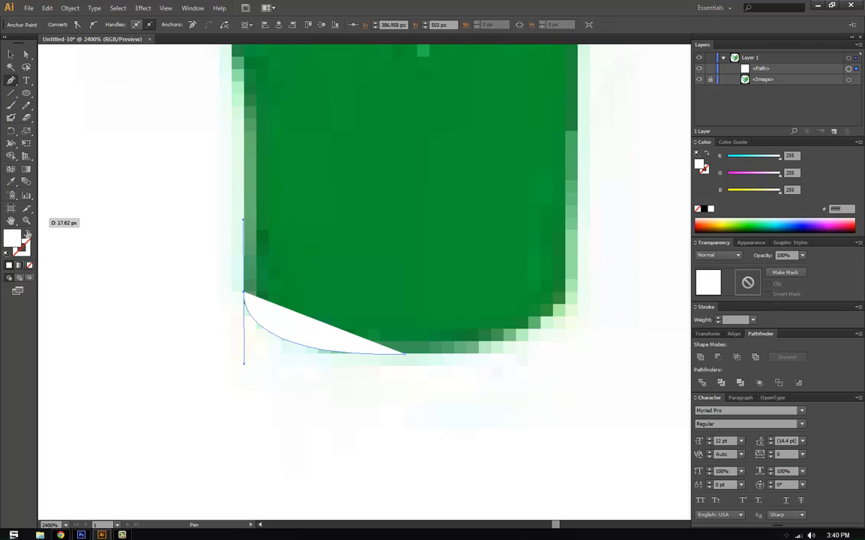
{"action": "left_click", "coordinate": [28, 234]}
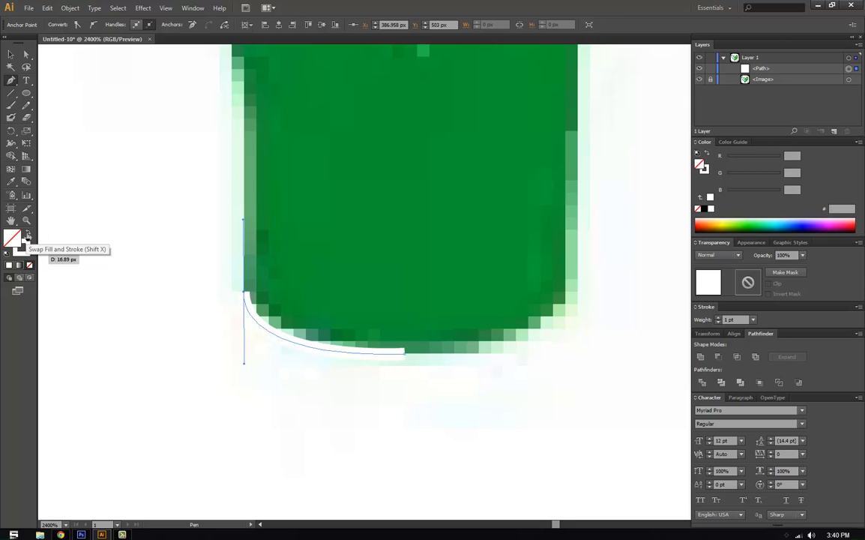
Shorten the corner anchor's outgoing handle and extend the path with a slight curve up the stem's left edge
{"action": "left_click_drag", "start_coordinate": [212, 263], "coordinate": [191, 340]}
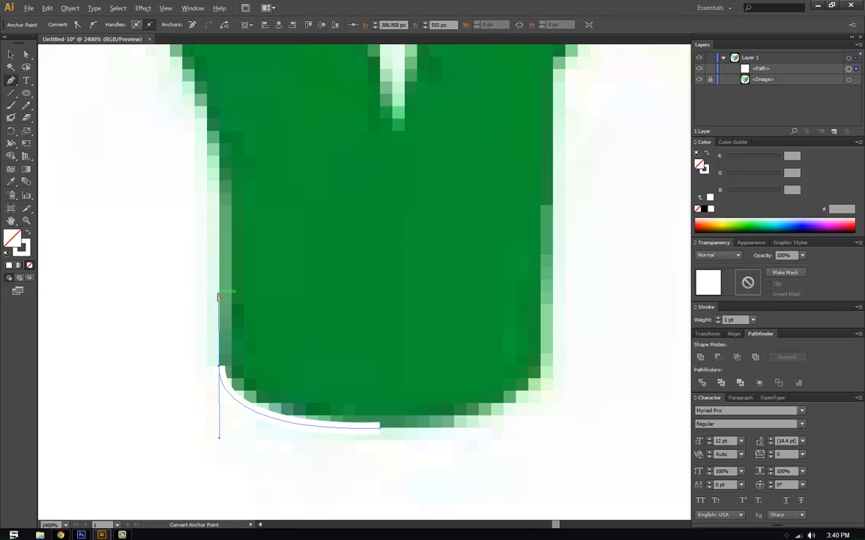
{"action": "left_click_drag", "start_coordinate": [218, 297], "coordinate": [216, 321]}
{"action": "left_click_drag", "start_coordinate": [219, 353], "coordinate": [233, 254]}
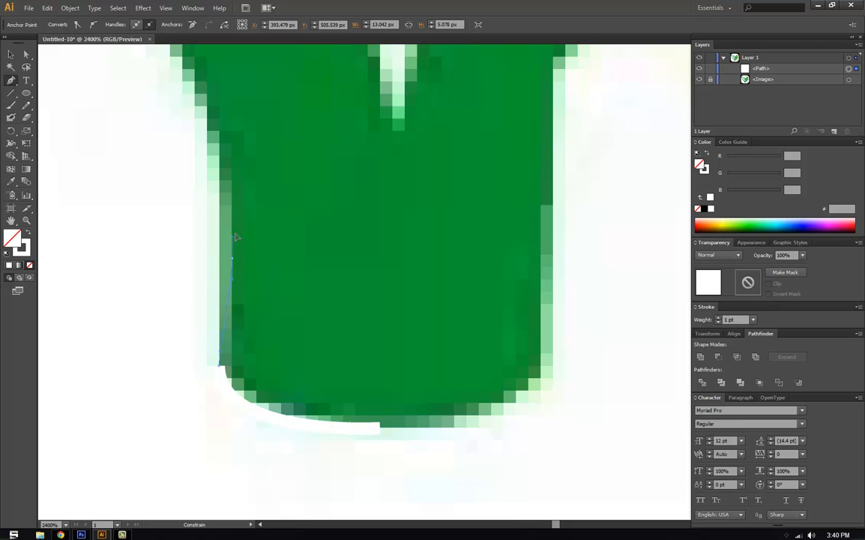
{"action": "left_click_drag", "start_coordinate": [235, 228], "coordinate": [236, 231]}
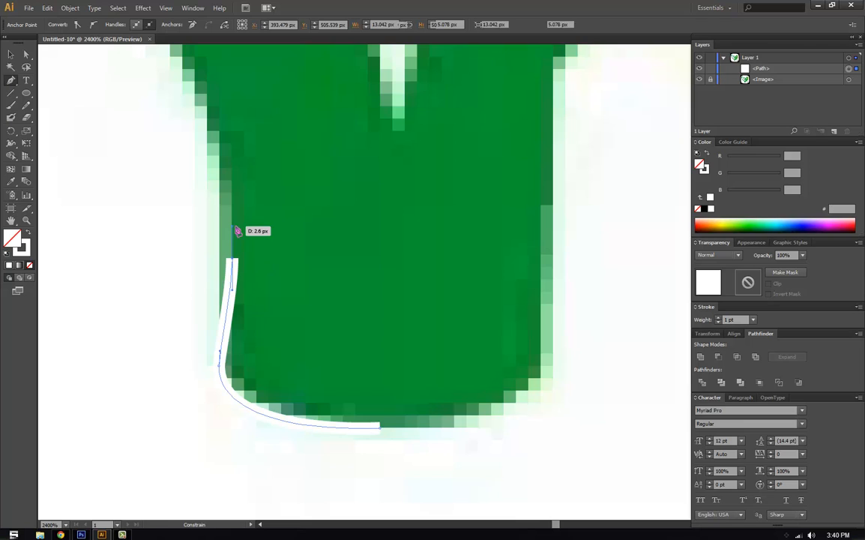
Extend the path with a curve from the stem's left edge onto the underside of the left leaf
{"action": "left_click_drag", "start_coordinate": [144, 188], "coordinate": [241, 322]}
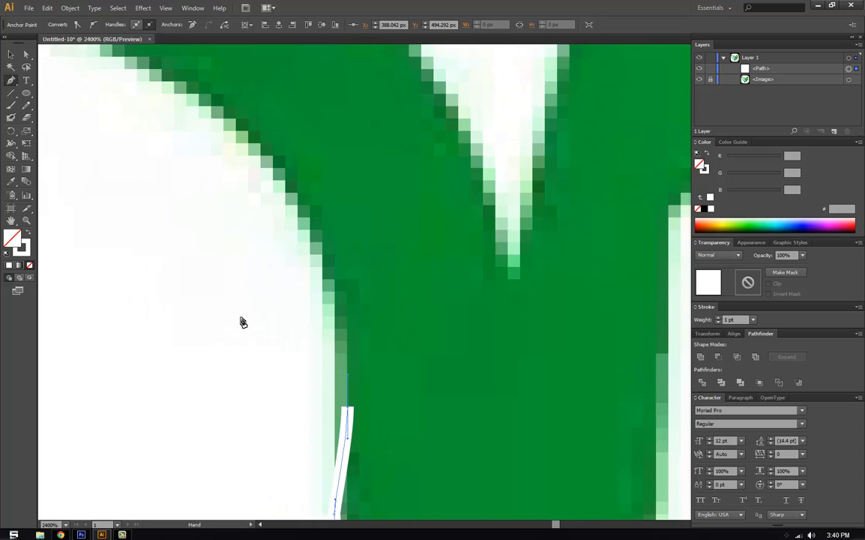
{"action": "key", "text": "ctrl+minus"}
{"action": "key", "text": "ctrl+minus"}
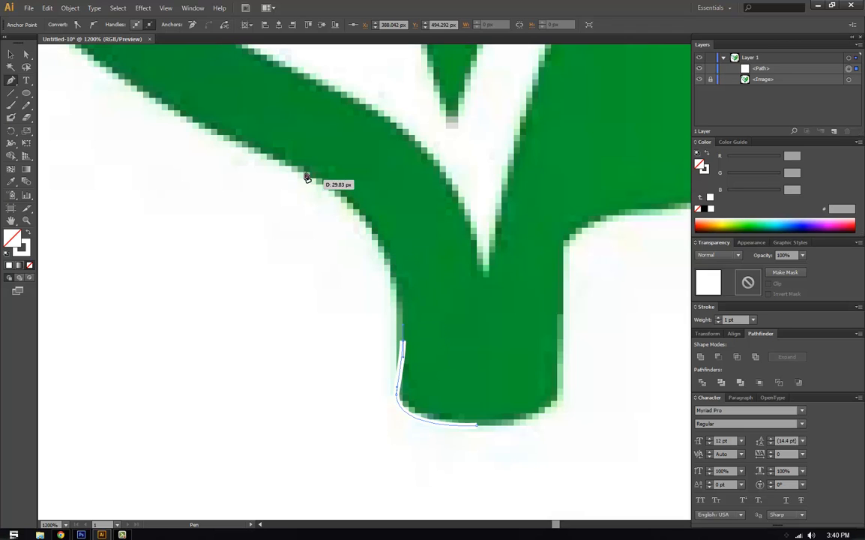
{"action": "left_click_drag", "start_coordinate": [247, 152], "coordinate": [79, 90]}
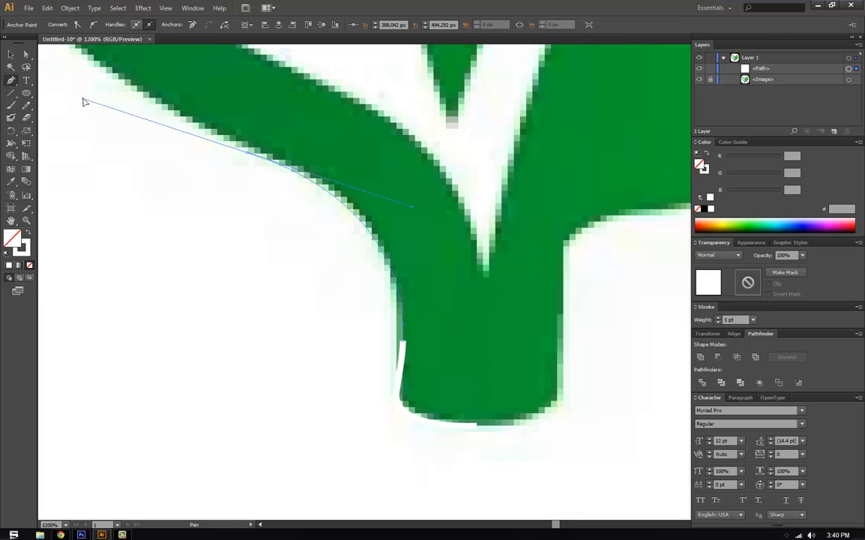
{"action": "left_click_drag", "start_coordinate": [87, 99], "coordinate": [89, 99]}
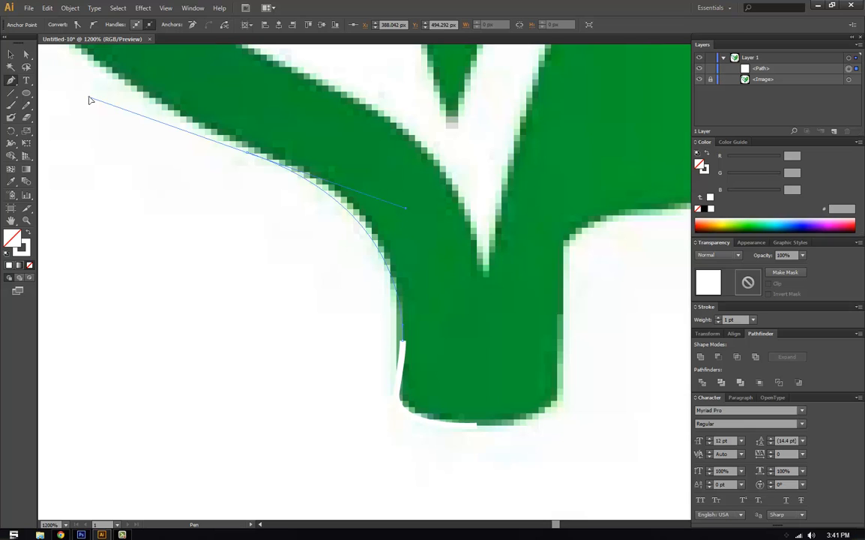
Extend the path with a long curve up the left leaf's outer left edge to just below its tip
{"action": "left_click_drag", "start_coordinate": [185, 198], "coordinate": [401, 375]}
{"action": "left_click_drag", "start_coordinate": [285, 293], "coordinate": [392, 359]}
{"action": "left_click_drag", "start_coordinate": [326, 308], "coordinate": [338, 336]}
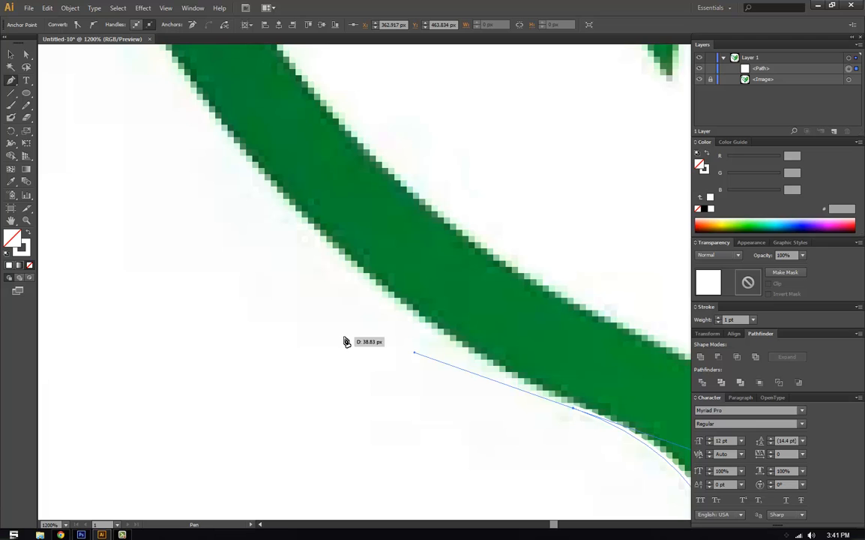
{"action": "key", "text": "ctrl+minus"}
{"action": "key", "text": "ctrl+minus"}
{"action": "key", "text": "ctrl+minus"}
{"action": "left_click_drag", "start_coordinate": [368, 292], "coordinate": [410, 382]}
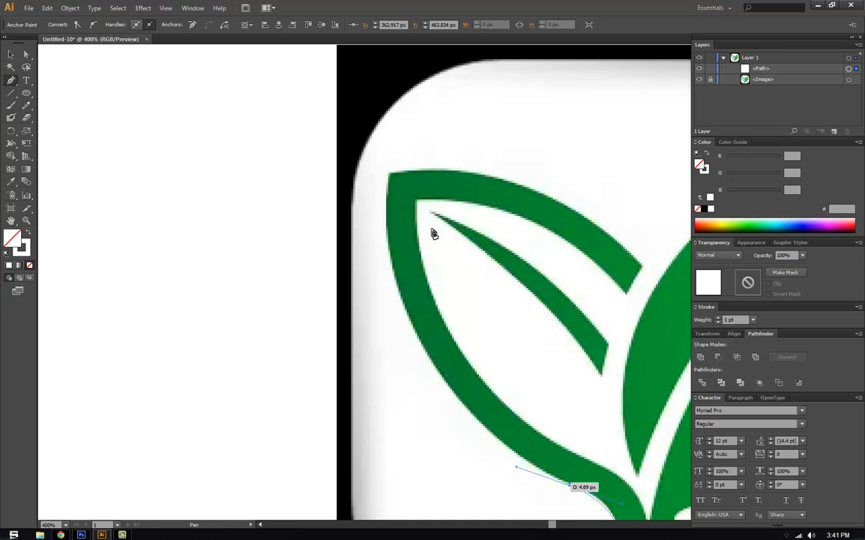
{"action": "left_click", "coordinate": [388, 218]}
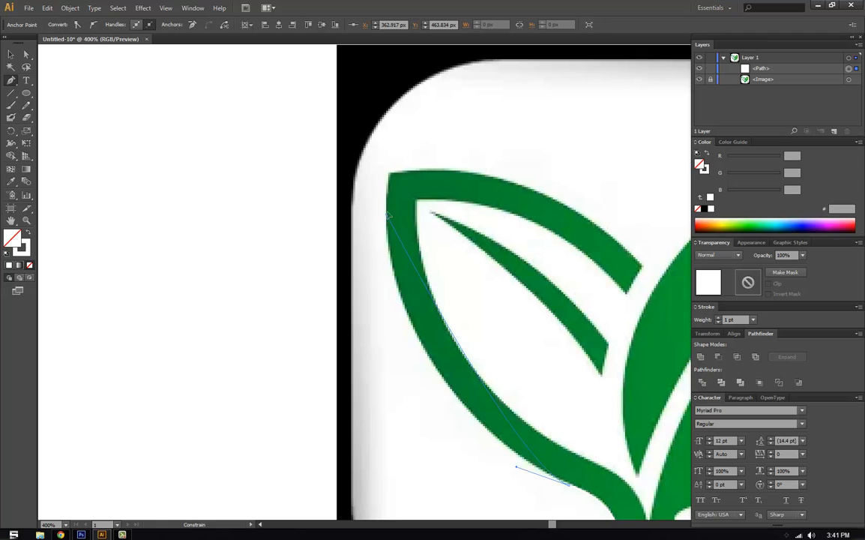
{"action": "left_click_drag", "start_coordinate": [388, 215], "coordinate": [376, 69]}
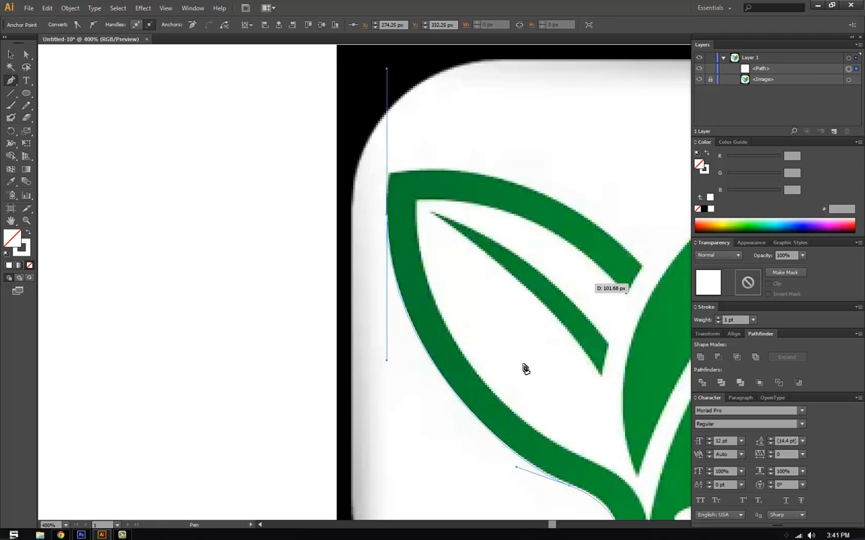
Collapse the outgoing handle of the anchor just below the left leaf's tip, undoing the trial anchor at the tip
{"action": "left_click_drag", "start_coordinate": [486, 247], "coordinate": [443, 350]}
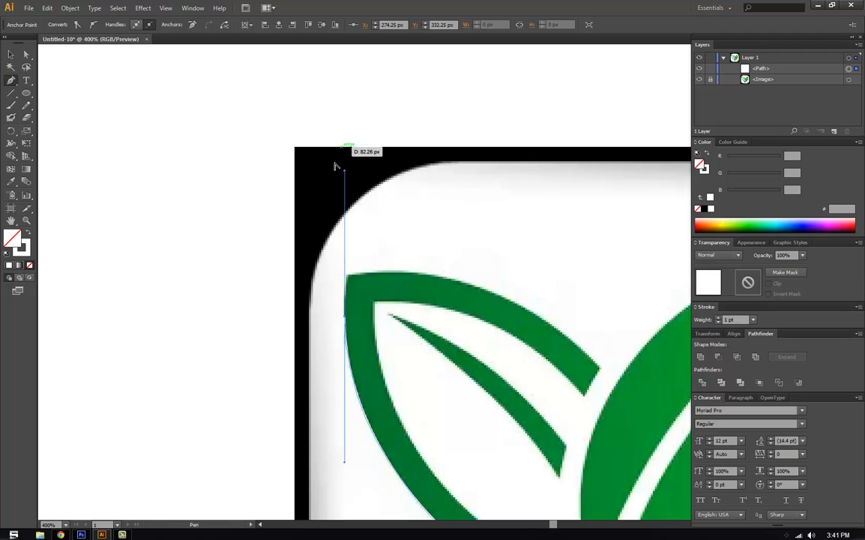
{"action": "key", "text": "alt"}
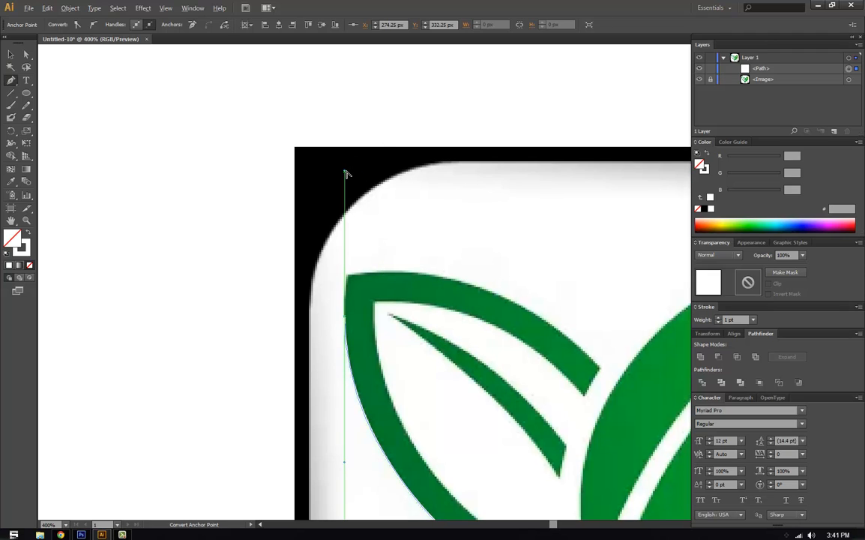
{"action": "left_click_drag", "start_coordinate": [345, 174], "coordinate": [347, 202]}
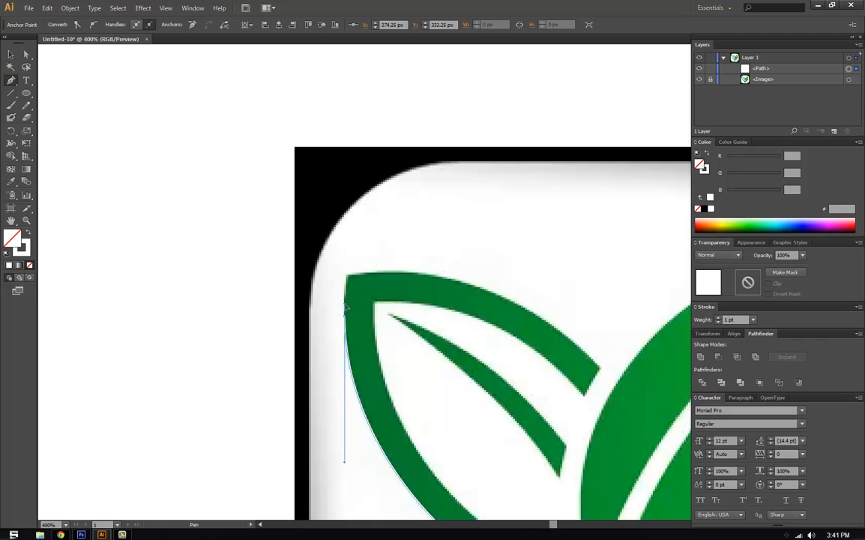
{"action": "left_click_drag", "start_coordinate": [345, 299], "coordinate": [349, 280]}
{"action": "left_click", "coordinate": [346, 276]}
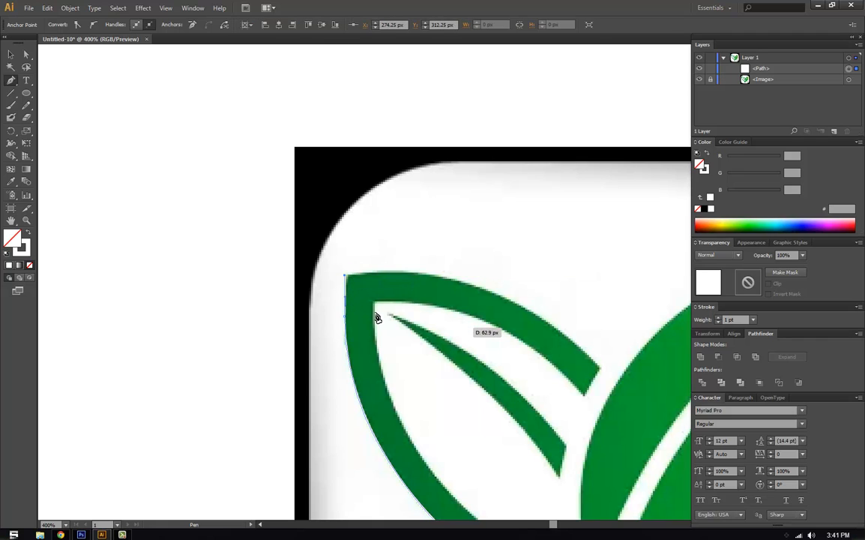
{"action": "key", "text": "ctrl+z"}
{"action": "left_click_drag", "start_coordinate": [375, 329], "coordinate": [346, 348]}
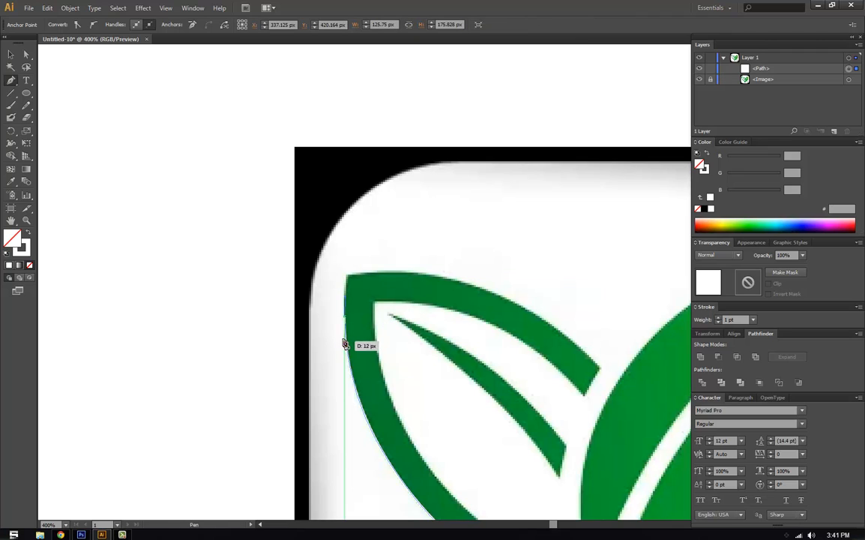
{"action": "key", "text": "alt"}
{"action": "left_click_drag", "start_coordinate": [346, 303], "coordinate": [343, 321]}
{"action": "left_click", "coordinate": [344, 318]}
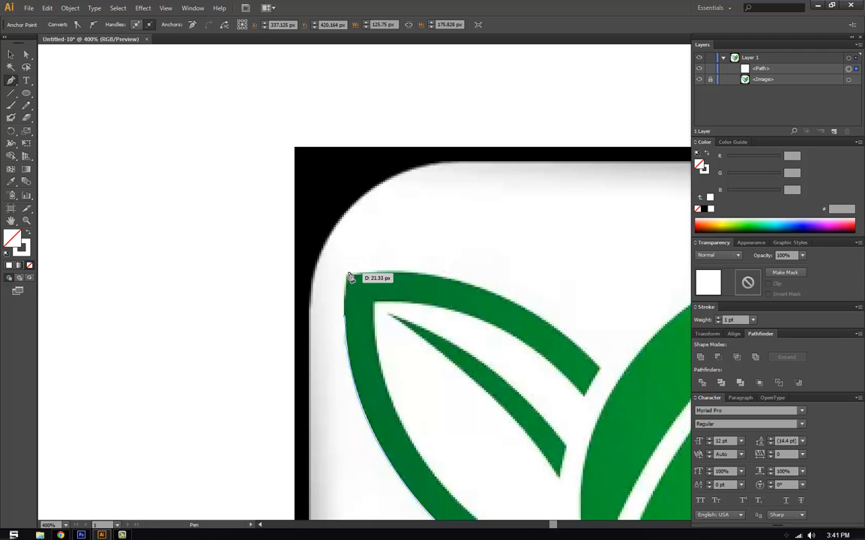
Extend the path with slight curves through the left leaf's tip corner and onto the start of its top edge
{"action": "key", "text": "ctrl+plus"}
{"action": "key", "text": "ctrl+plus"}
{"action": "key", "text": "ctrl+plus"}
{"action": "key", "text": "ctrl+plus"}
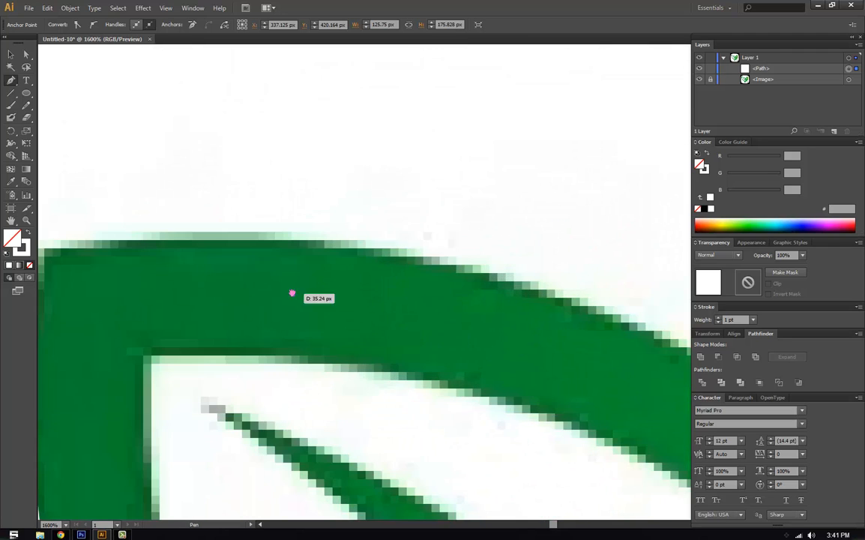
{"action": "left_click_drag", "start_coordinate": [291, 294], "coordinate": [391, 218]}
{"action": "left_click_drag", "start_coordinate": [412, 294], "coordinate": [415, 263]}
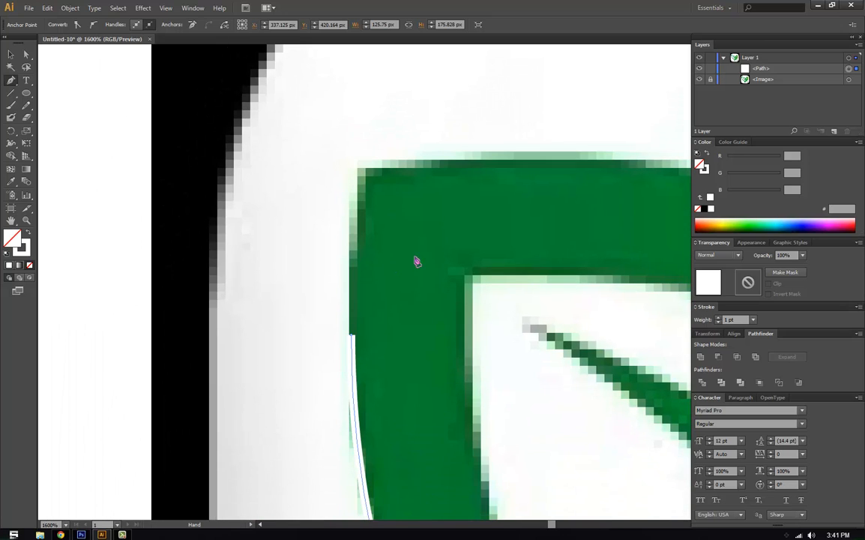
{"action": "left_click", "coordinate": [357, 170]}
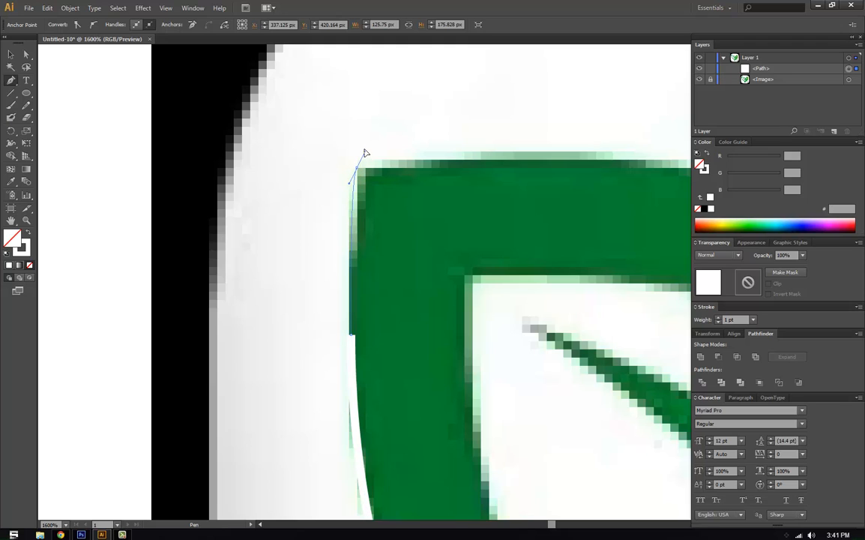
{"action": "left_click", "coordinate": [364, 151]}
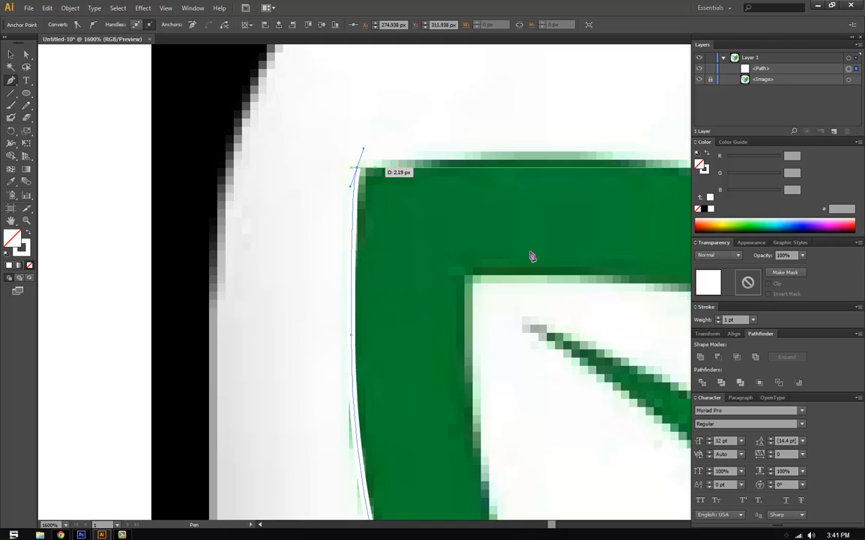
{"action": "left_click_drag", "start_coordinate": [531, 255], "coordinate": [395, 264]}
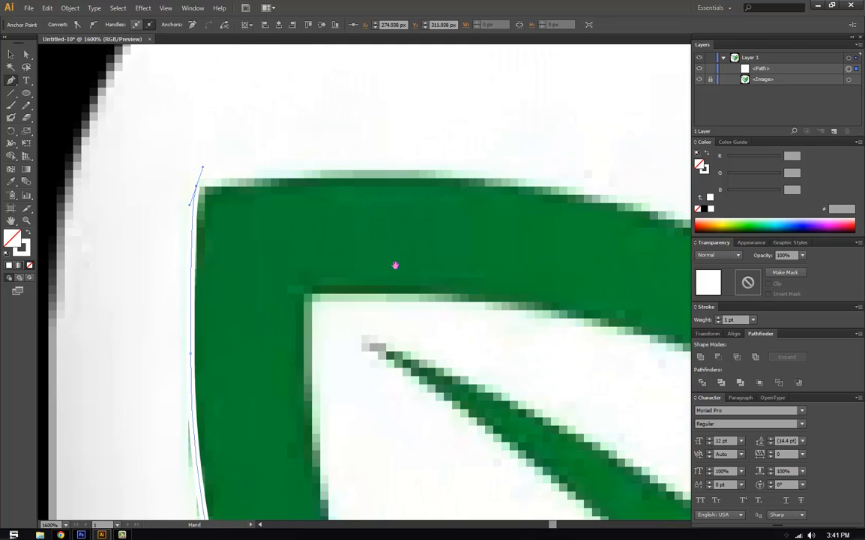
{"action": "left_click", "coordinate": [385, 174]}
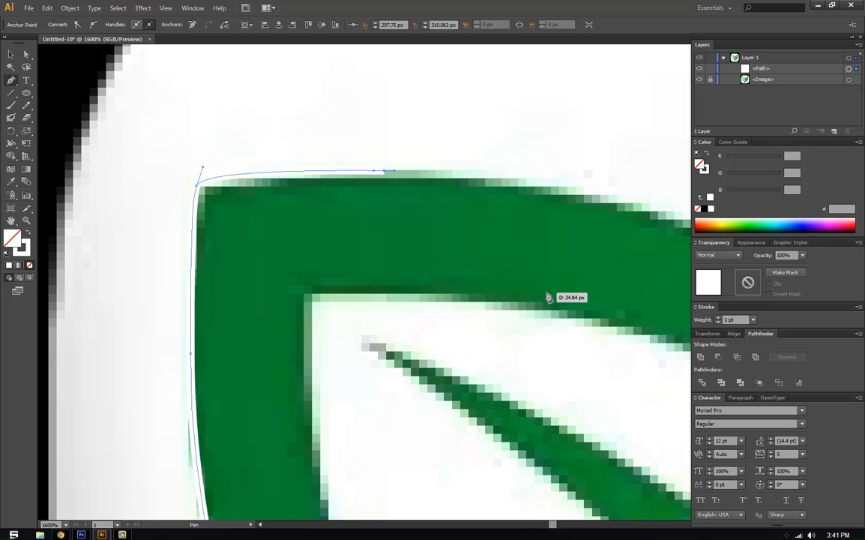
Try to extend the path in one curve along the left leaf's top edge to its cut end, and undo it
{"action": "left_click_drag", "start_coordinate": [560, 296], "coordinate": [403, 256]}
{"action": "left_click_drag", "start_coordinate": [460, 292], "coordinate": [201, 212]}
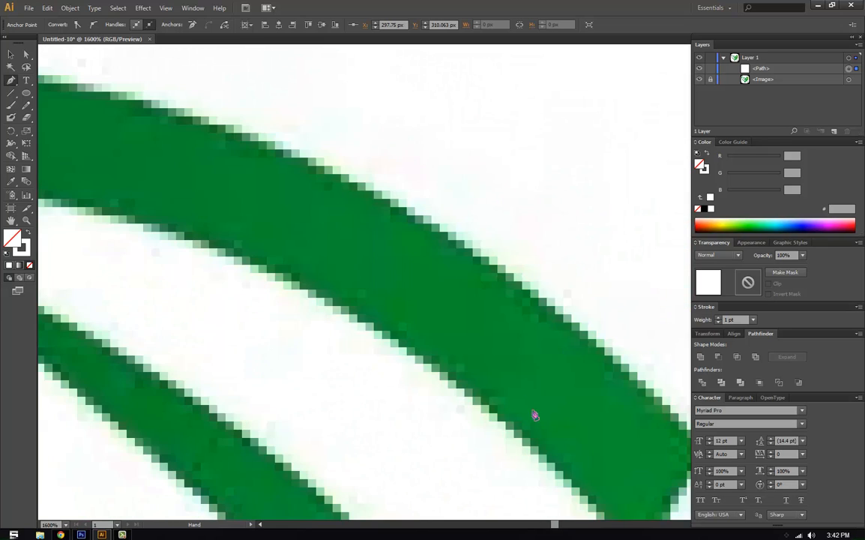
{"action": "key", "text": "ctrl+plus"}
{"action": "key", "text": "ctrl+plus"}
{"action": "key", "text": "ctrl+minus"}
{"action": "key", "text": "ctrl+minus"}
{"action": "key", "text": "ctrl+minus"}
{"action": "key", "text": "ctrl+minus"}
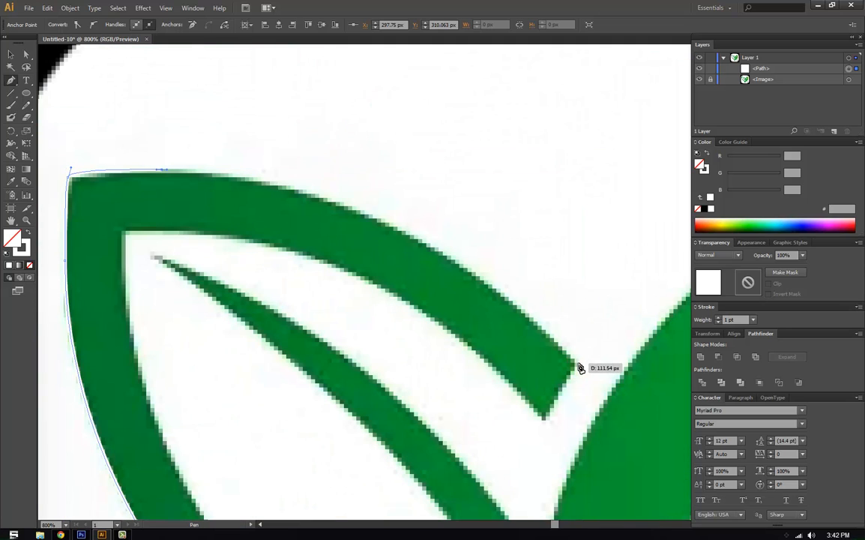
{"action": "left_click", "coordinate": [578, 367]}
{"action": "left_click_drag", "start_coordinate": [630, 433], "coordinate": [700, 335]}
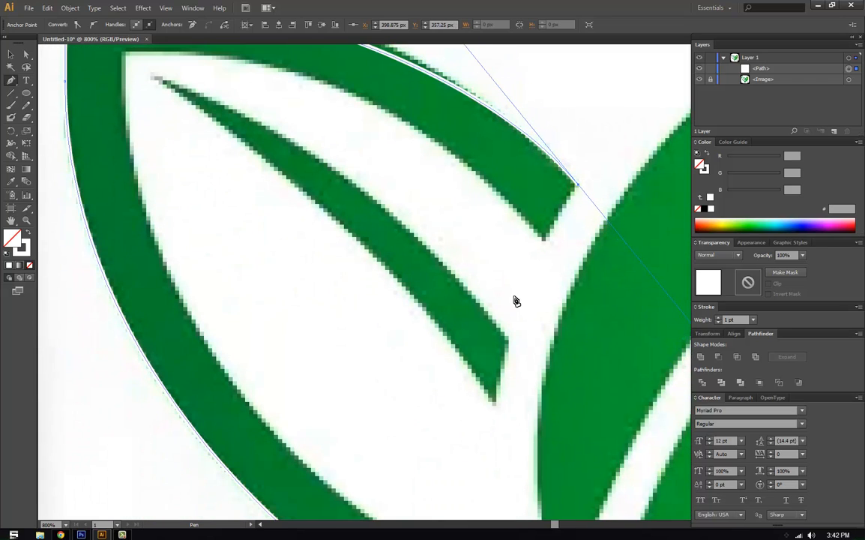
{"action": "left_click_drag", "start_coordinate": [391, 218], "coordinate": [459, 401]}
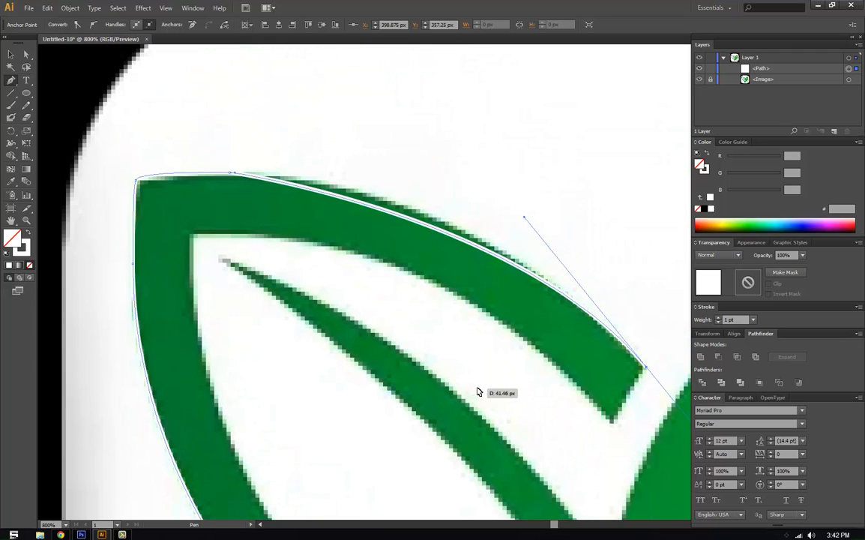
{"action": "key", "text": "ctrl+z"}
Extend the path with one curve along the left leaf's top edge to its cut end and remove the end anchor's outgoing handle
{"action": "left_click_drag", "start_coordinate": [454, 296], "coordinate": [329, 260]}
{"action": "key", "text": "ctrl+minus"}
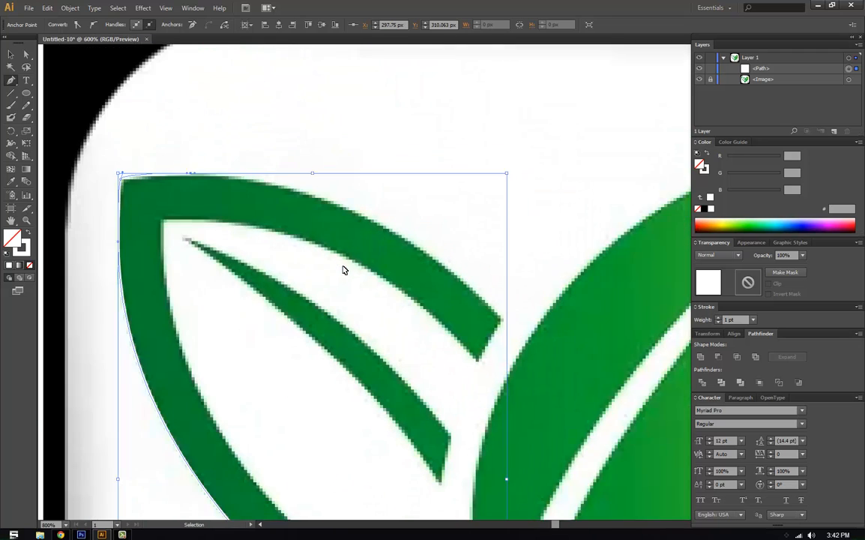
{"action": "key", "text": "ctrl+minus"}
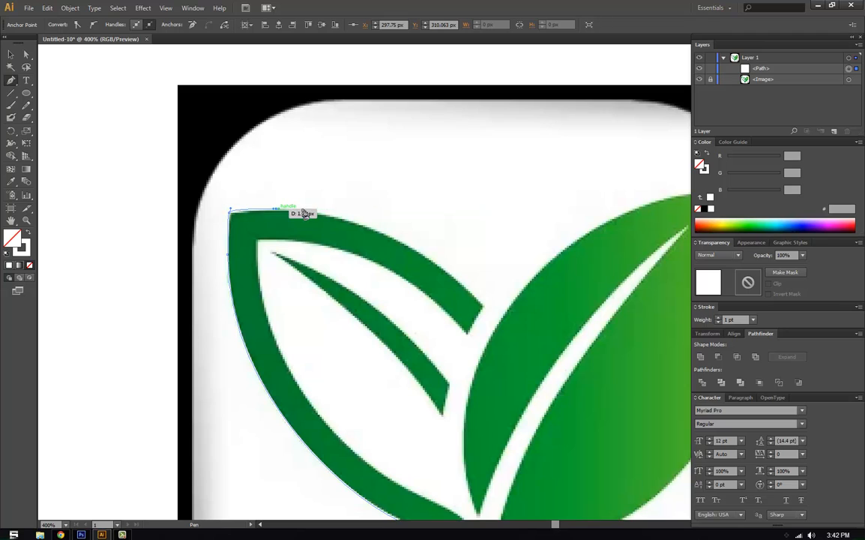
{"action": "left_click", "coordinate": [484, 311]}
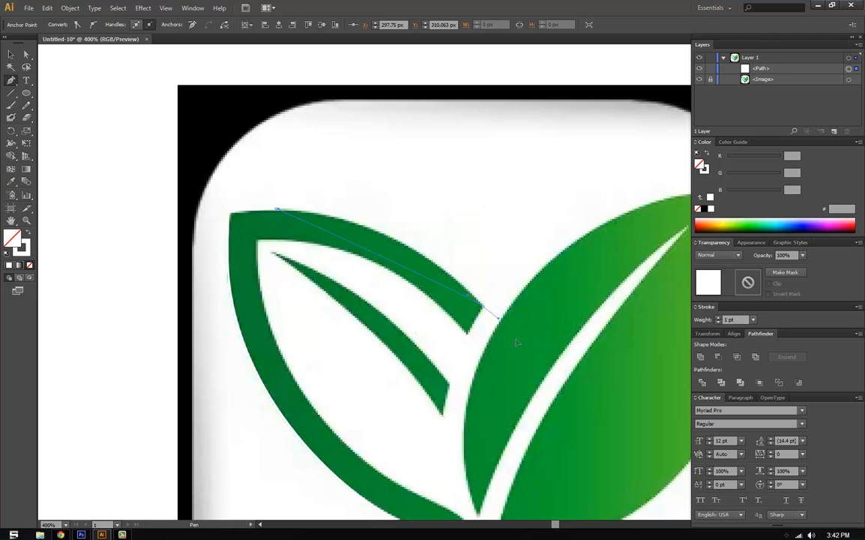
{"action": "left_click_drag", "start_coordinate": [579, 383], "coordinate": [586, 412]}
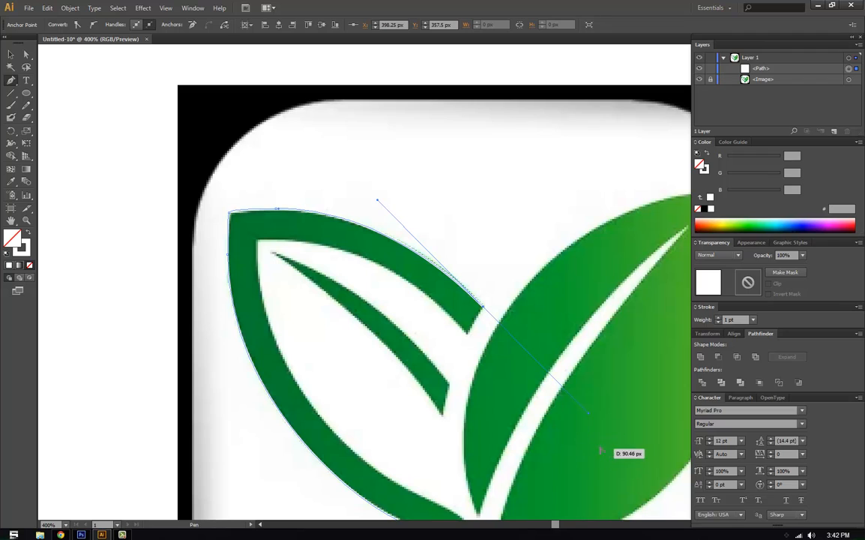
{"action": "left_click_drag", "start_coordinate": [589, 416], "coordinate": [541, 359]}
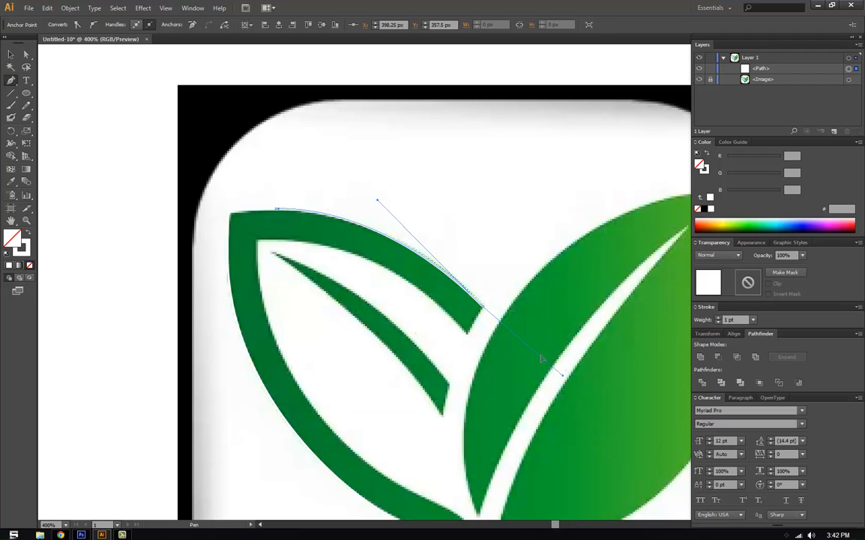
{"action": "left_click", "coordinate": [485, 307]}
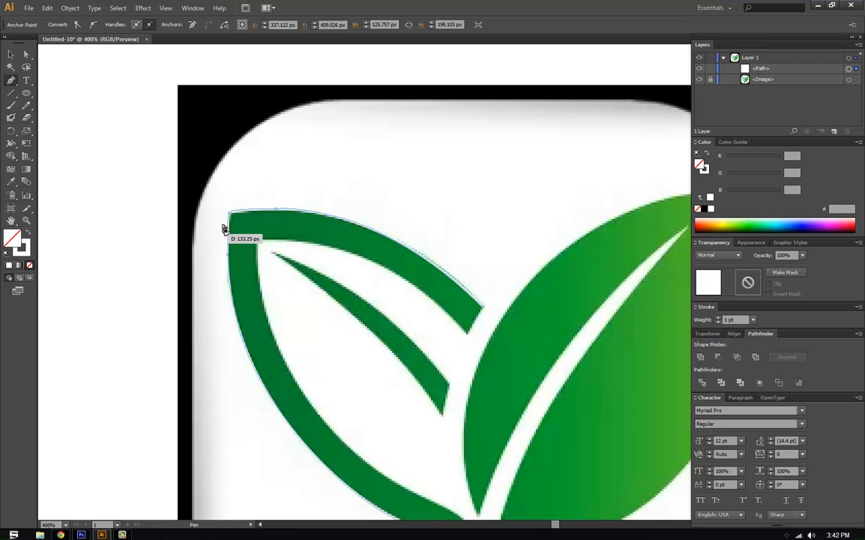
Extend the path across the upper band's cut end to its lower corner, with no outgoing handle on the new anchor
{"action": "left_click", "coordinate": [468, 334]}
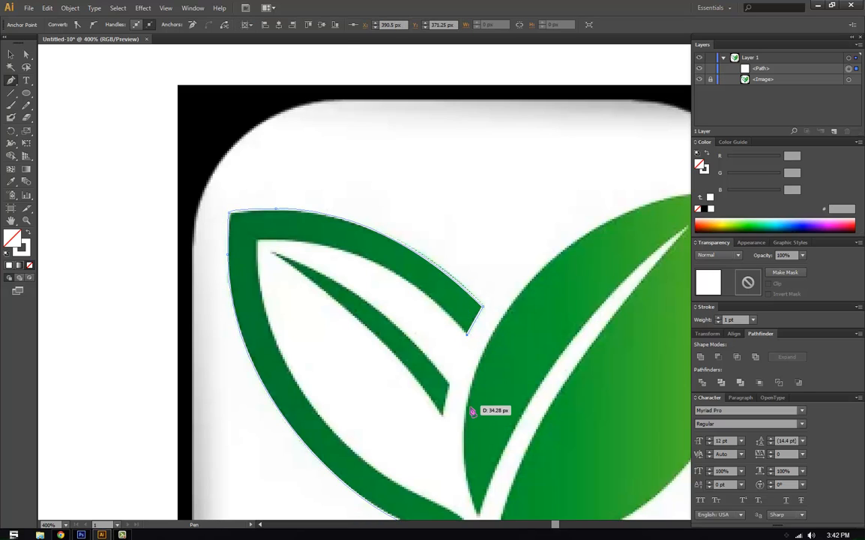
{"action": "key", "text": "ctrl+z"}
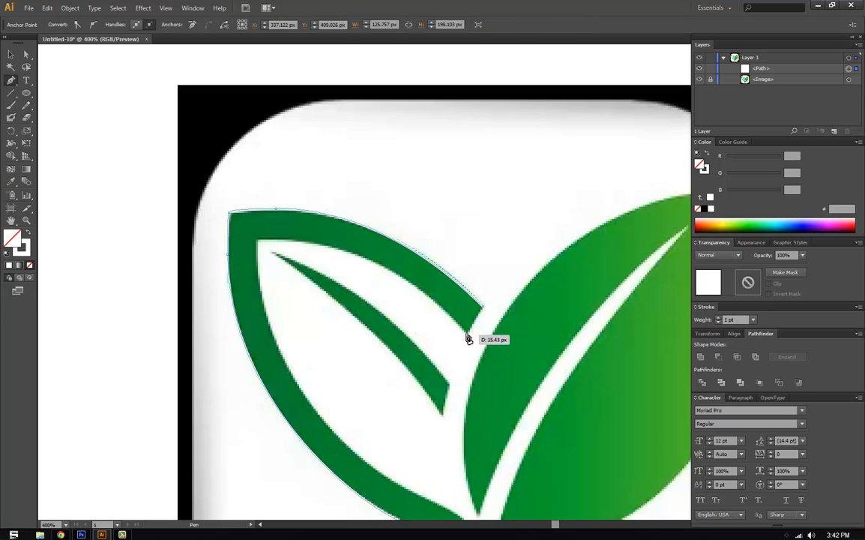
{"action": "left_click", "coordinate": [467, 334]}
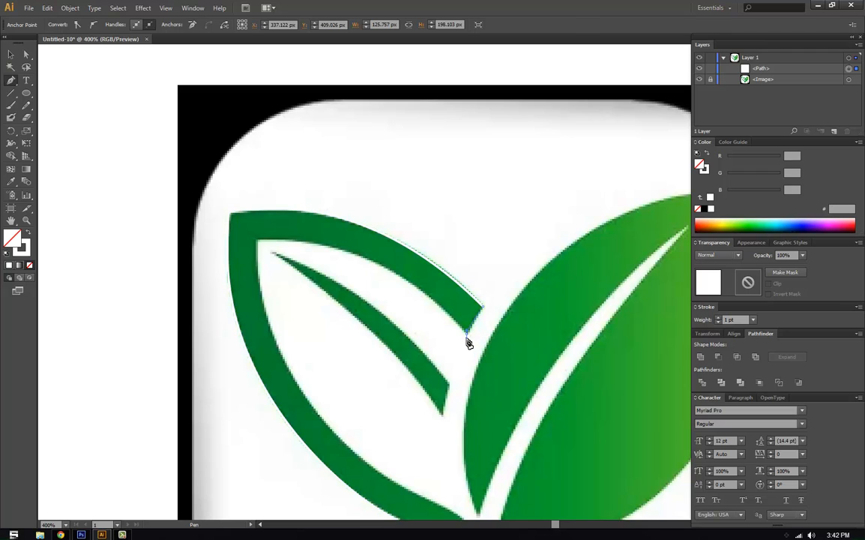
{"action": "left_click", "coordinate": [466, 336]}
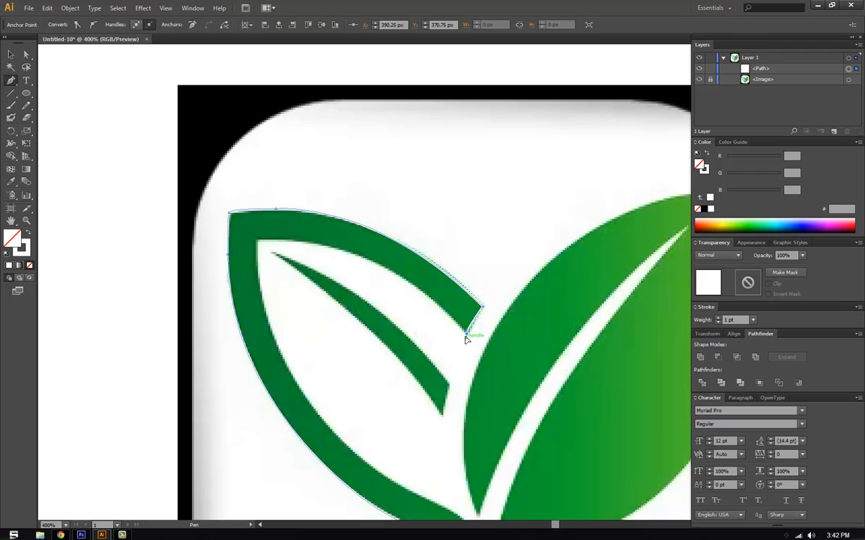
{"action": "key", "text": "ctrl+z"}
Extend the path with a curve back along the upper band's inner edge toward the tip, and collapse the outgoing handle
{"action": "left_click_drag", "start_coordinate": [292, 249], "coordinate": [340, 259]}
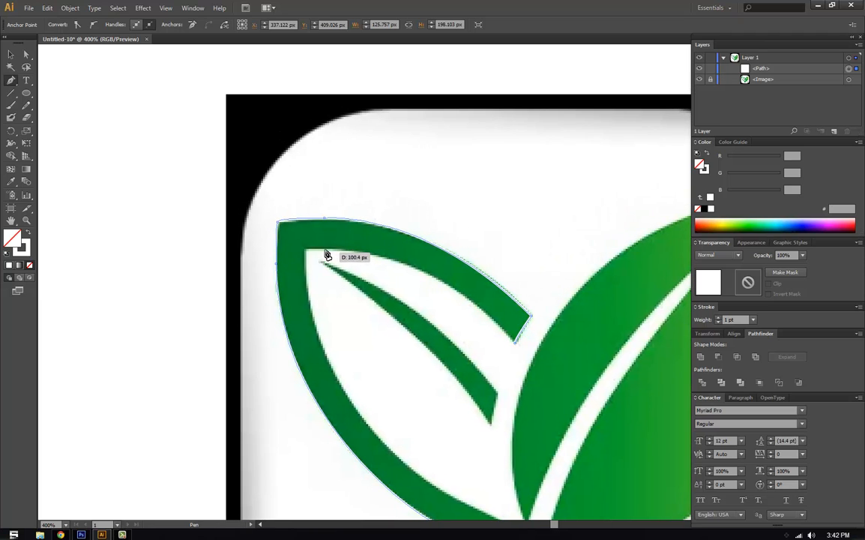
{"action": "left_click_drag", "start_coordinate": [319, 253], "coordinate": [189, 250]}
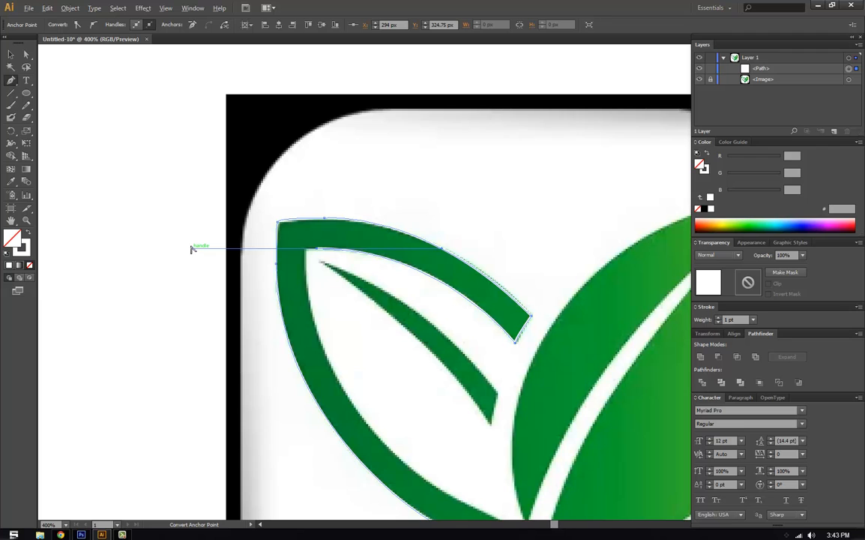
{"action": "left_click_drag", "start_coordinate": [192, 251], "coordinate": [316, 249]}
Extend the path with a short straight segment from the upper band's inner edge to the inner corner at the left leaf's tip
{"action": "scroll", "coordinate": [312, 330], "scroll_direction": "up", "scroll_amount": 7}
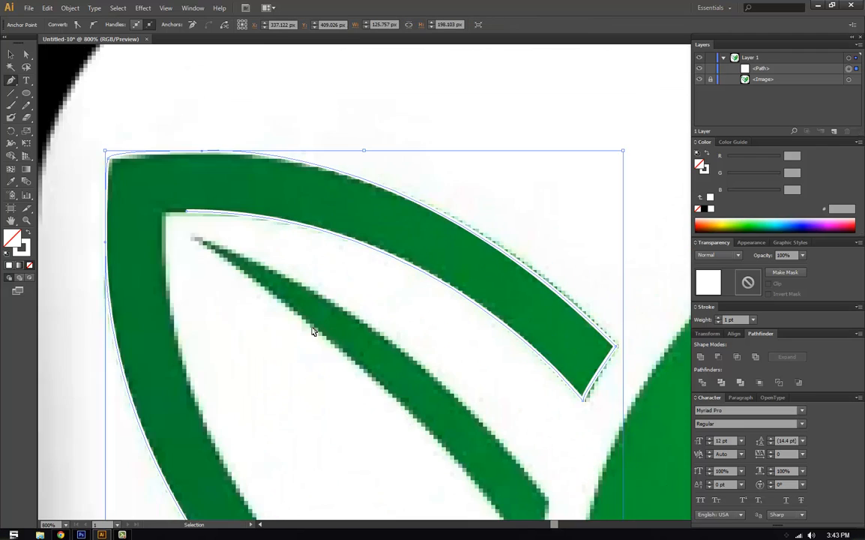
{"action": "left_click_drag", "start_coordinate": [227, 329], "coordinate": [511, 301]}
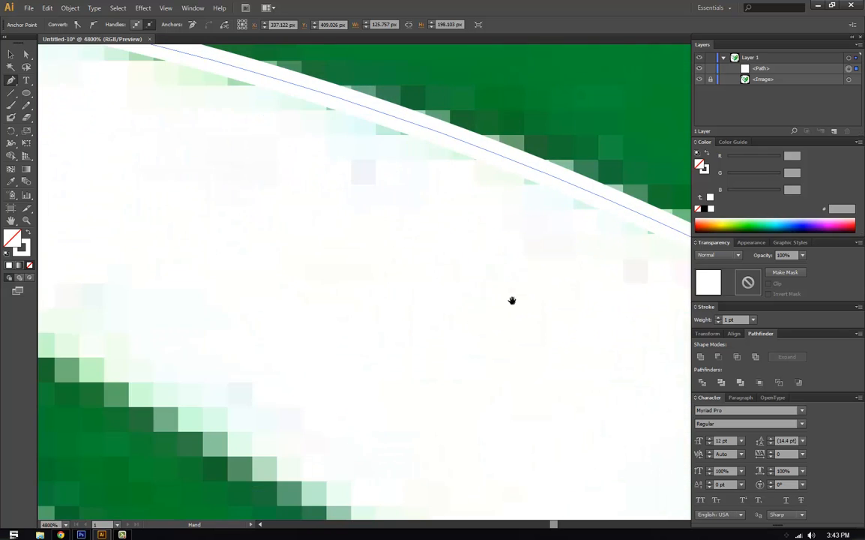
{"action": "left_click_drag", "start_coordinate": [291, 288], "coordinate": [671, 460]}
{"action": "left_click_drag", "start_coordinate": [225, 262], "coordinate": [584, 339]}
{"action": "left_click_drag", "start_coordinate": [338, 296], "coordinate": [683, 312]}
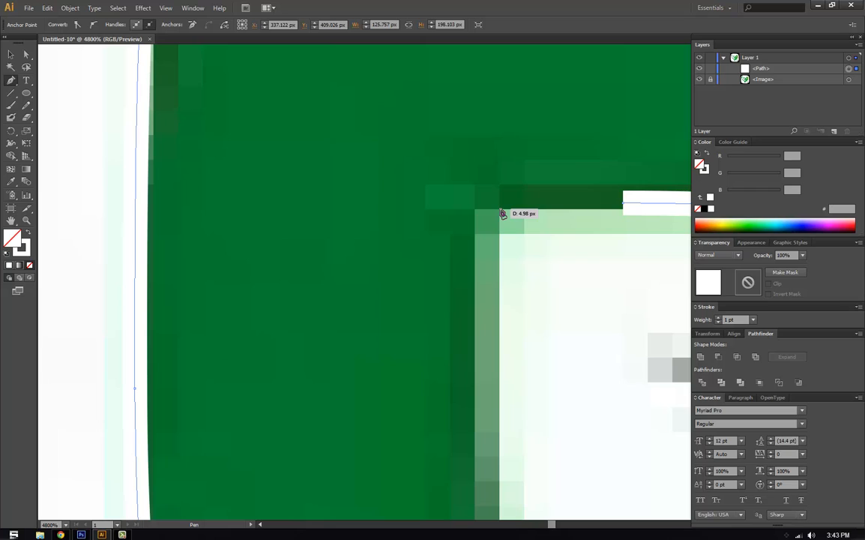
{"action": "left_click", "coordinate": [475, 182]}
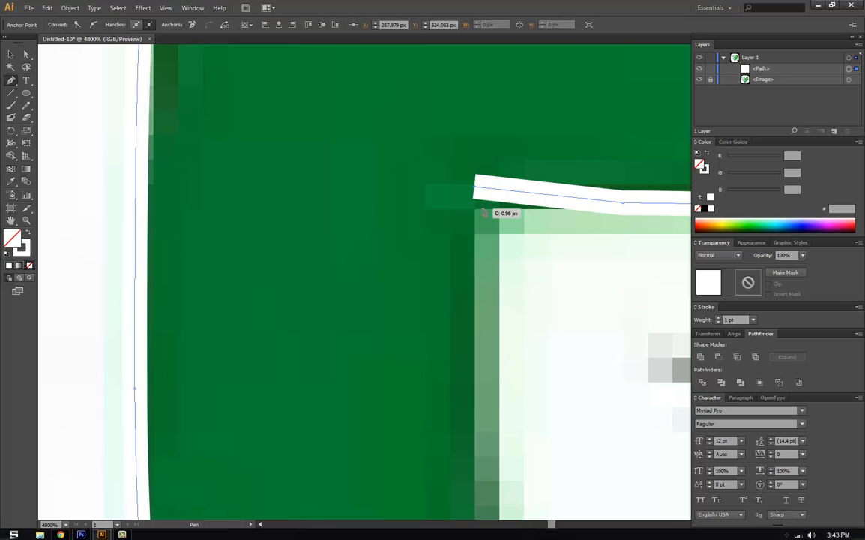
{"action": "key", "text": "ctrl+z"}
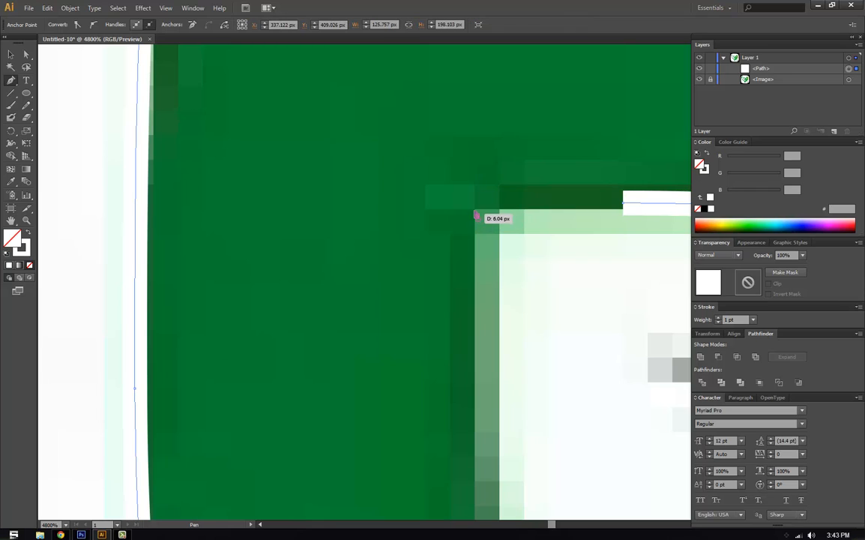
{"action": "left_click", "coordinate": [475, 213]}
Extend the path with a short vertical straight segment down from the inner corner along the lower band's inner edge
{"action": "left_click_drag", "start_coordinate": [523, 313], "coordinate": [320, 241]}
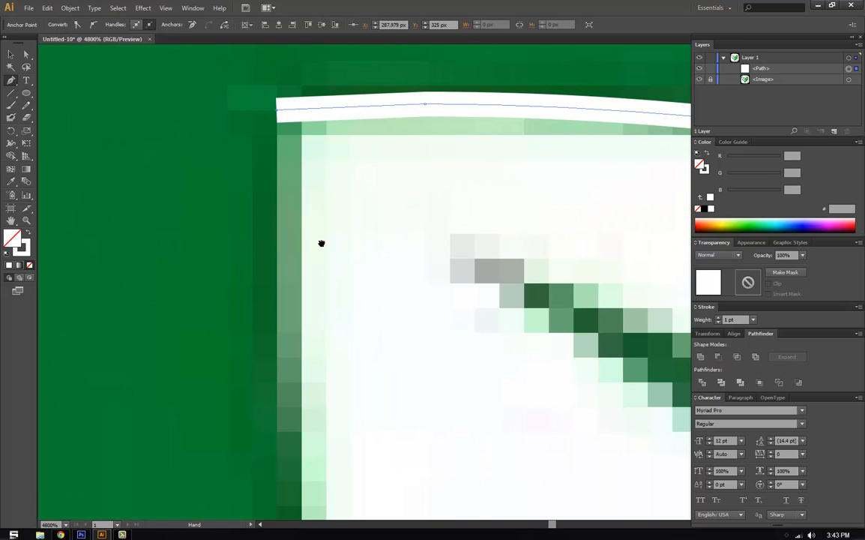
{"action": "scroll", "coordinate": [392, 210], "scroll_direction": "down", "scroll_amount": 3}
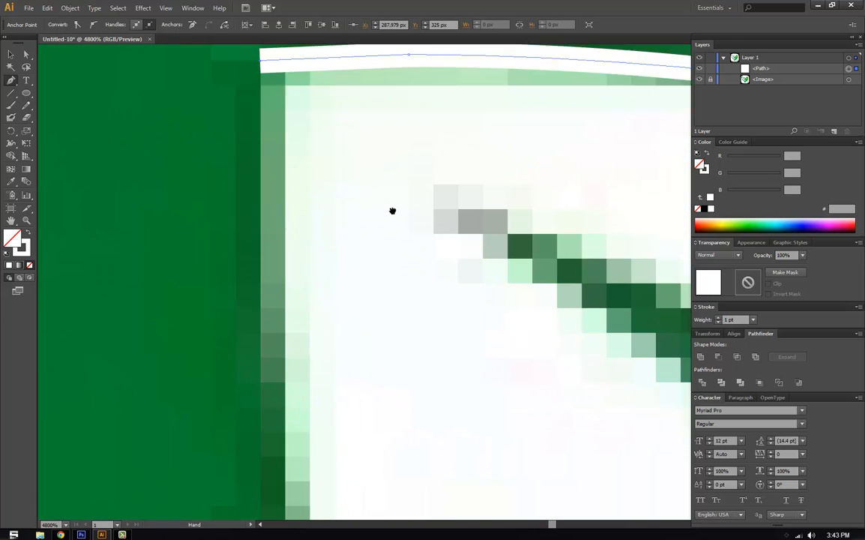
{"action": "scroll", "coordinate": [259, 183], "scroll_direction": "up", "scroll_amount": 3}
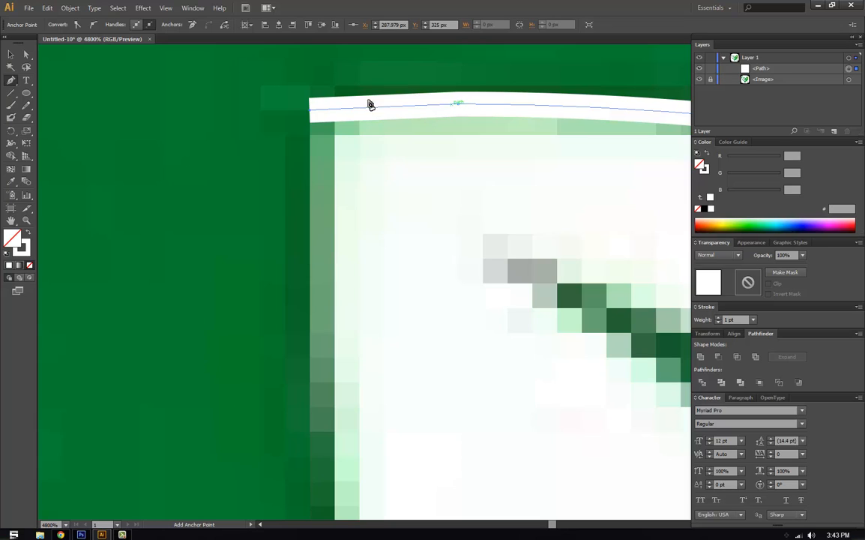
{"action": "left_click", "coordinate": [310, 253], "text": "shift"}
{"action": "left_click_drag", "start_coordinate": [321, 382], "coordinate": [320, 382]}
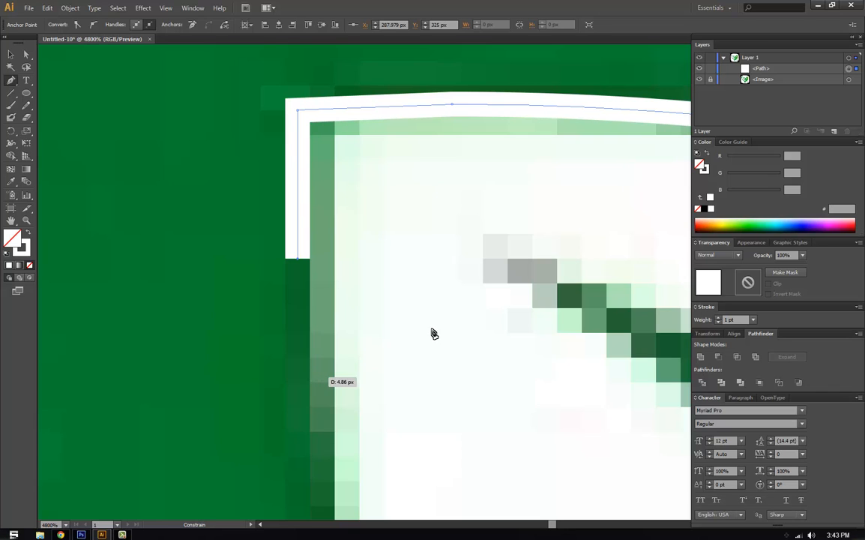
Try to extend the path in one curve along the lower band's inner edge to the bend above the stem, and undo it
{"action": "key", "text": "ctrl+minus"}
{"action": "key", "text": "ctrl+minus"}
{"action": "key", "text": "ctrl+minus"}
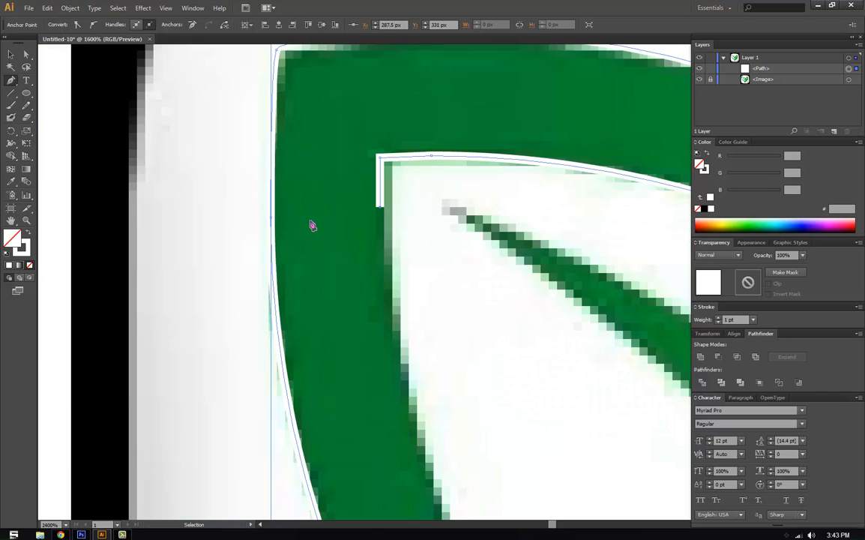
{"action": "left_click_drag", "start_coordinate": [448, 354], "coordinate": [406, 317]}
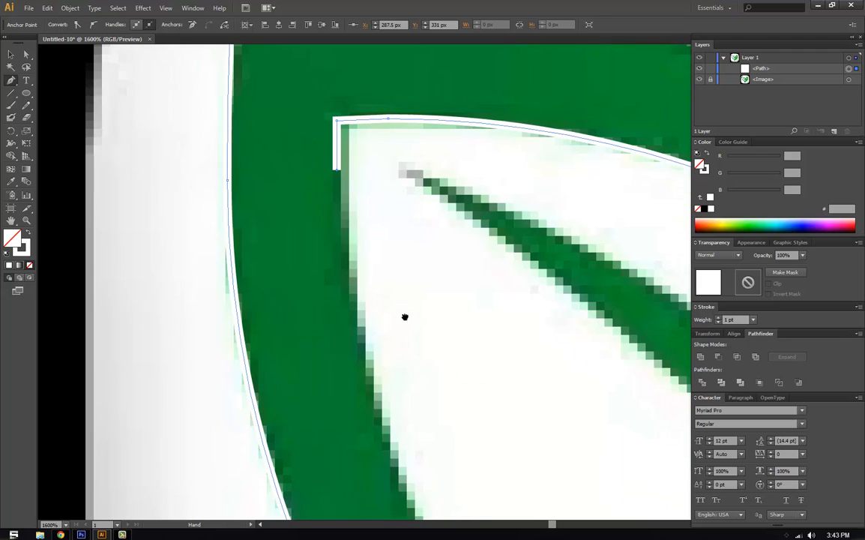
{"action": "key", "text": "ctrl+minus"}
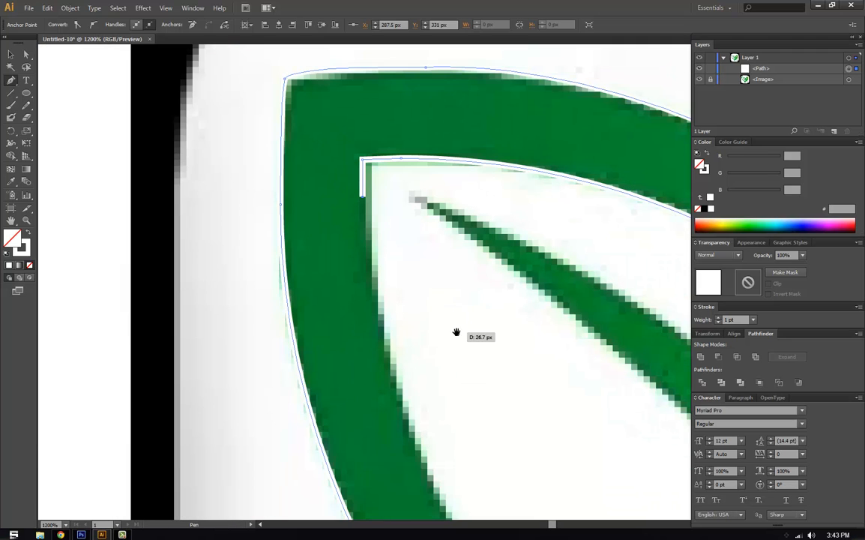
{"action": "left_click_drag", "start_coordinate": [457, 332], "coordinate": [347, 330]}
{"action": "left_click_drag", "start_coordinate": [372, 386], "coordinate": [334, 266]}
{"action": "left_click_drag", "start_coordinate": [386, 343], "coordinate": [335, 184]}
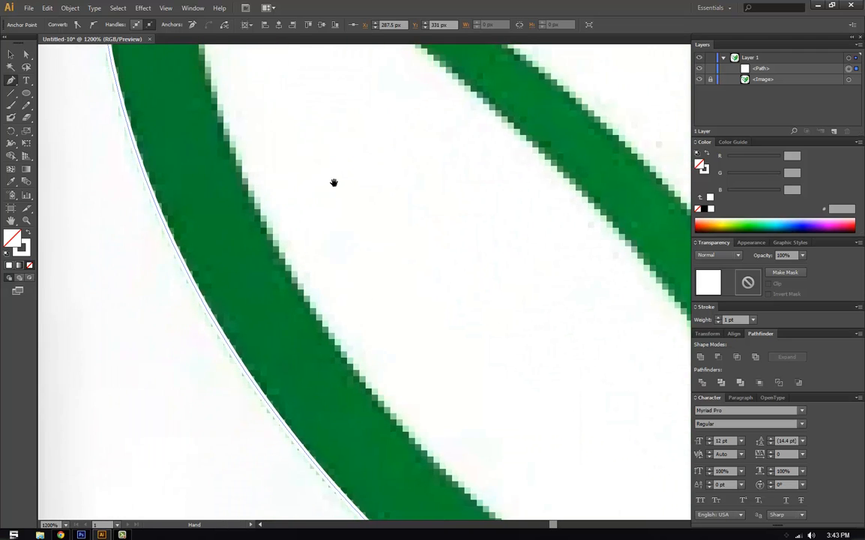
{"action": "key", "text": "ctrl+minus"}
{"action": "key", "text": "ctrl+minus"}
{"action": "key", "text": "ctrl+minus"}
{"action": "key", "text": "ctrl+minus"}
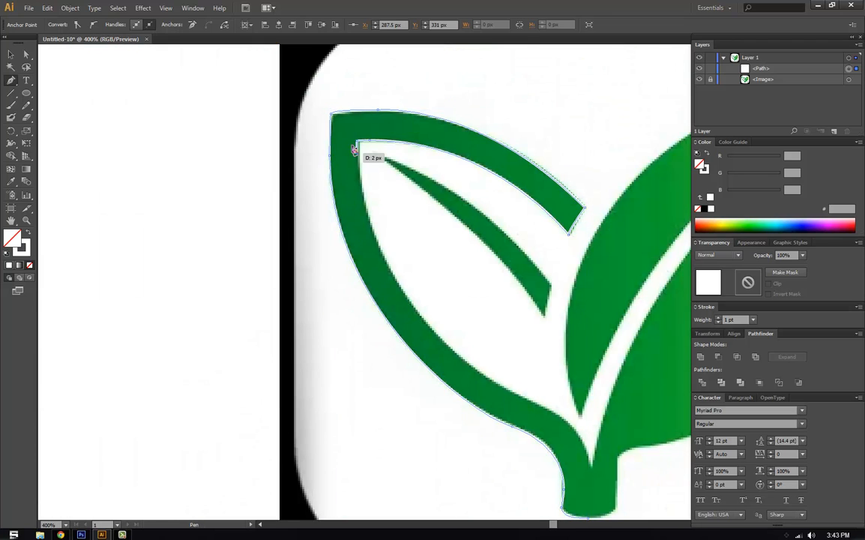
{"action": "left_click_drag", "start_coordinate": [548, 413], "coordinate": [545, 409]}
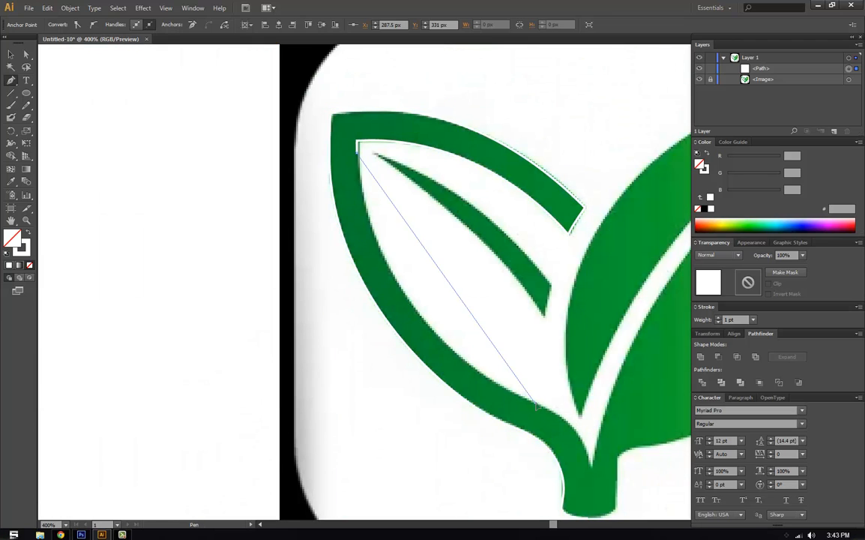
{"action": "left_click_drag", "start_coordinate": [669, 494], "coordinate": [678, 494]}
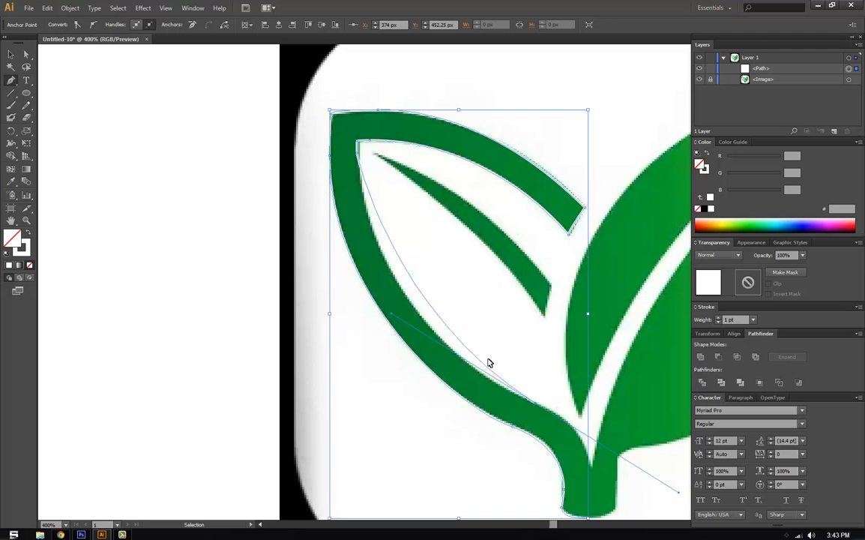
{"action": "key", "text": "ctrl+z"}
Extend the path with one curve following the lower band's inner edge down to the bend just above the stem
{"action": "key", "text": "ctrl+minus"}
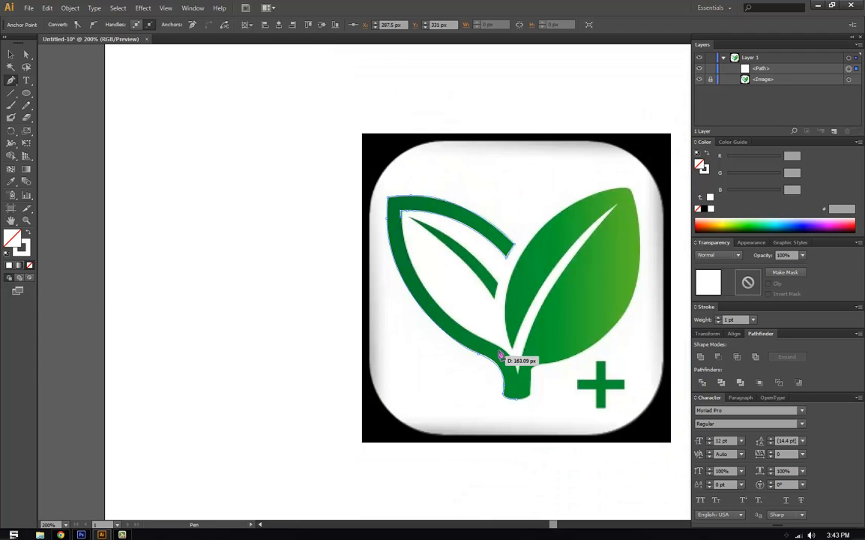
{"action": "mouse_move", "coordinate": [499, 349]}
{"action": "left_mouse_down"}
{"action": "mouse_move", "coordinate": [573, 399]}
{"action": "mouse_move", "coordinate": [590, 383]}
{"action": "mouse_move", "coordinate": [497, 347]}
{"action": "left_mouse_up"}
{"action": "key", "text": "ctrl+plus"}
{"action": "key", "text": "ctrl+plus"}
{"action": "key", "text": "ctrl+plus"}
{"action": "key", "text": "ctrl+plus"}
{"action": "key", "text": "ctrl+plus"}
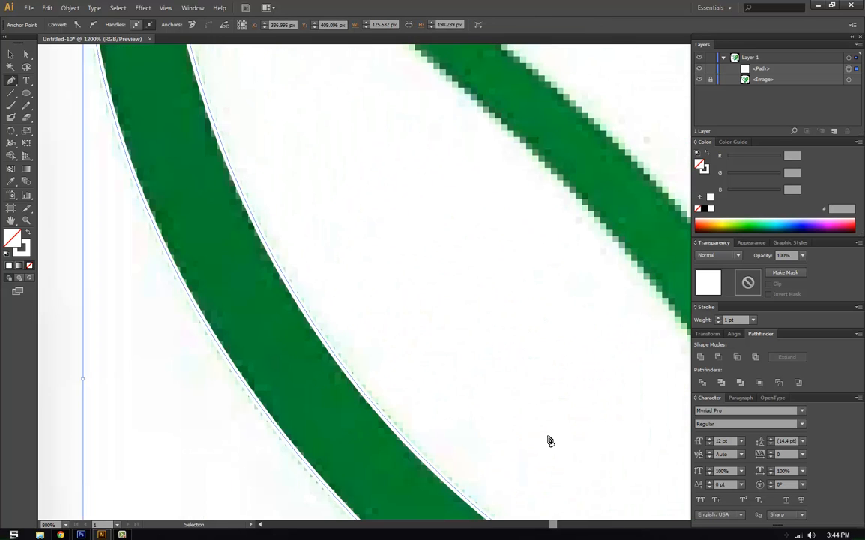
Shorten the outgoing handle of the end anchor at the bend above the stem, keeping it along the band's edge
{"action": "left_click_drag", "start_coordinate": [663, 514], "coordinate": [252, 97]}
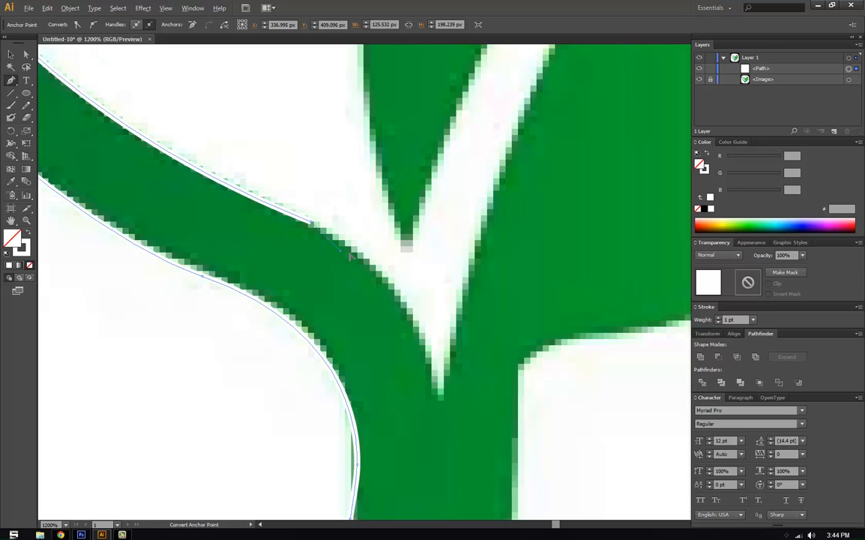
{"action": "left_click", "coordinate": [312, 228]}
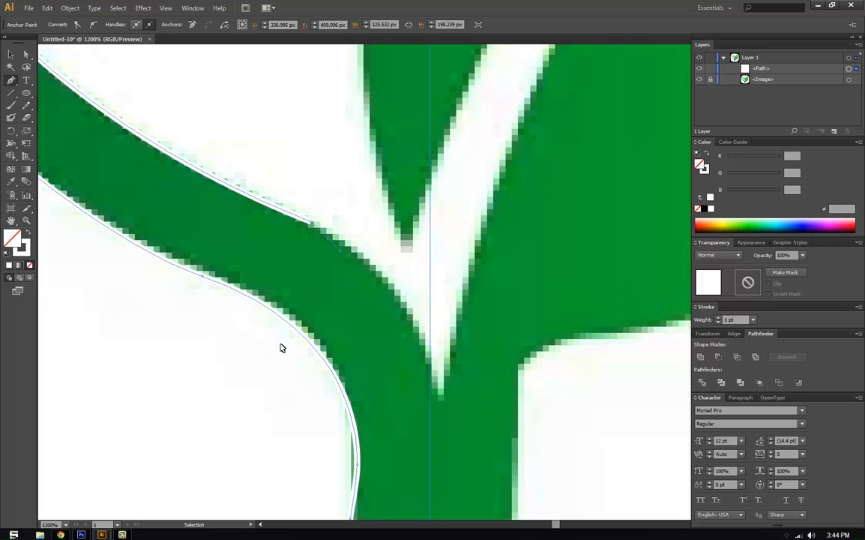
{"action": "left_click_drag", "start_coordinate": [280, 348], "coordinate": [285, 269]}
{"action": "left_click_drag", "start_coordinate": [617, 422], "coordinate": [443, 349]}
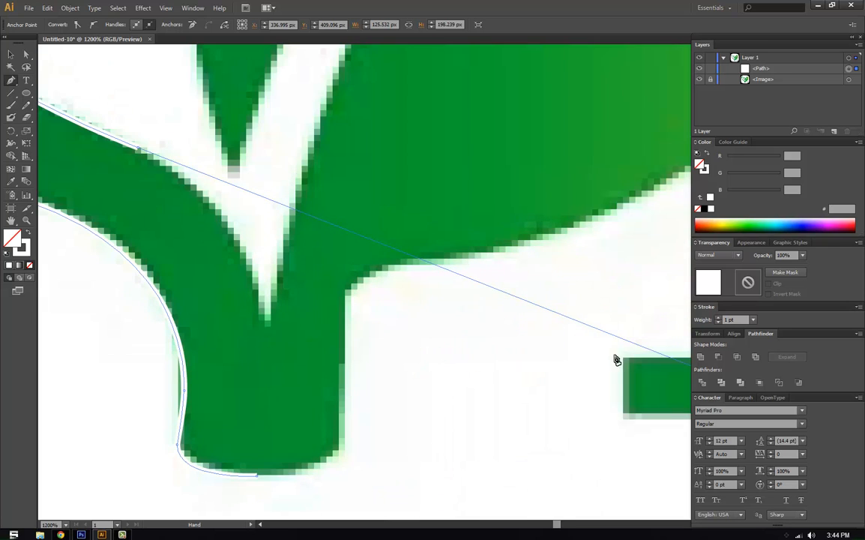
{"action": "left_click_drag", "start_coordinate": [649, 404], "coordinate": [310, 303]}
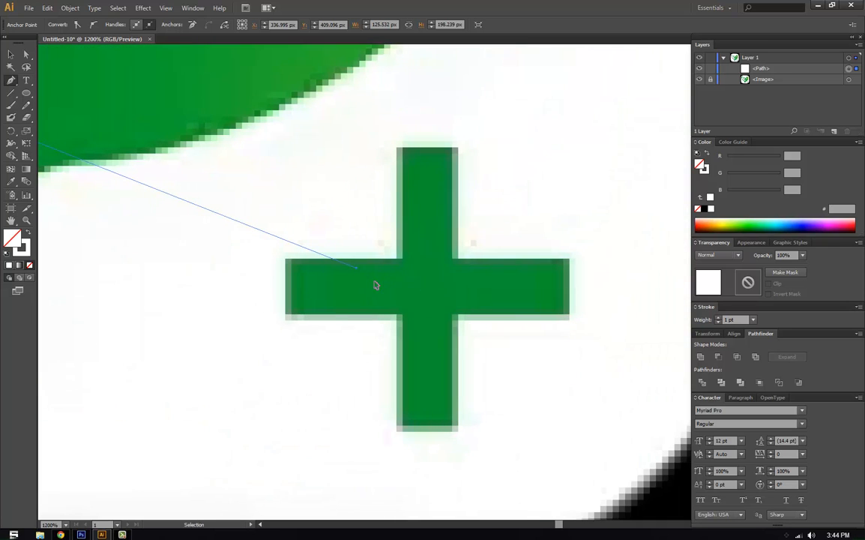
{"action": "scroll", "coordinate": [375, 284], "scroll_direction": "down", "scroll_amount": 3}
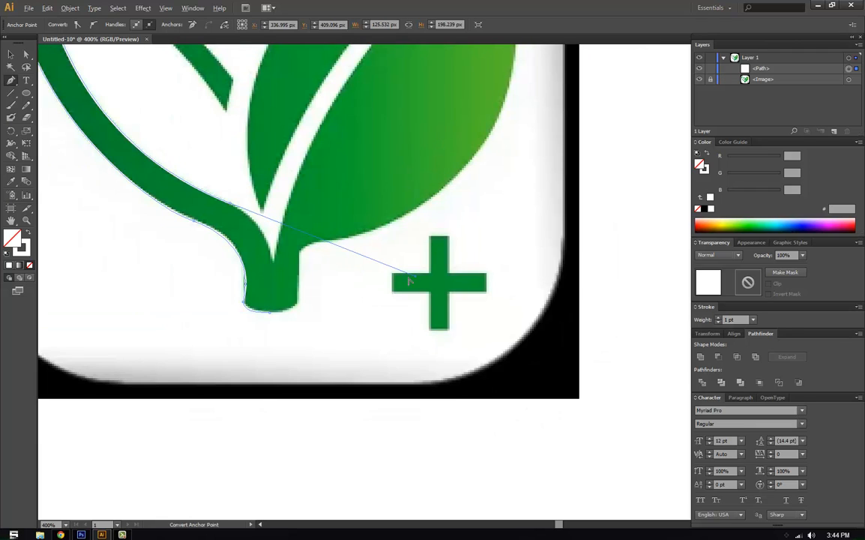
{"action": "left_click_drag", "start_coordinate": [416, 279], "coordinate": [379, 259]}
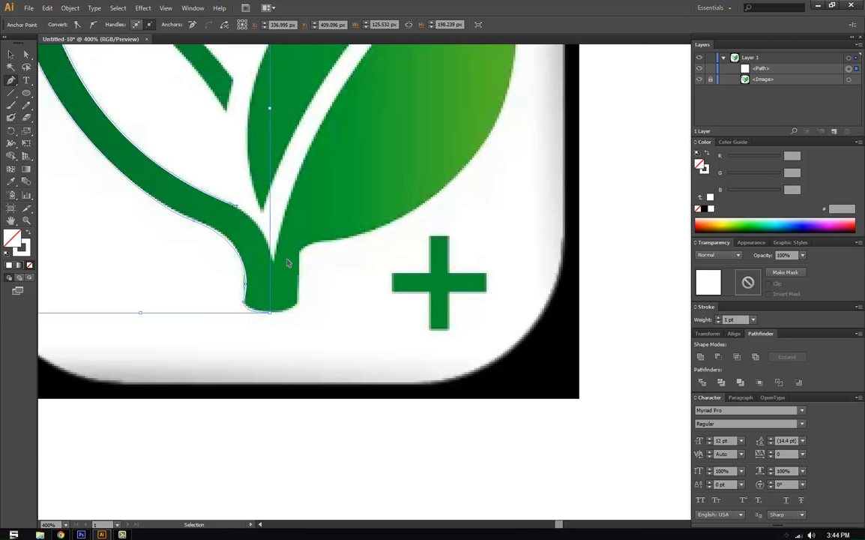
Extend the path with a curve down to the point of the white notch above the stem, and collapse the new anchor's outgoing handle
{"action": "key", "text": "ctrl+plus"}
{"action": "key", "text": "ctrl+plus"}
{"action": "key", "text": "ctrl+plus"}
{"action": "key", "text": "ctrl+plus"}
{"action": "left_click_drag", "start_coordinate": [272, 218], "coordinate": [614, 296]}
{"action": "left_click_drag", "start_coordinate": [113, 258], "coordinate": [401, 347]}
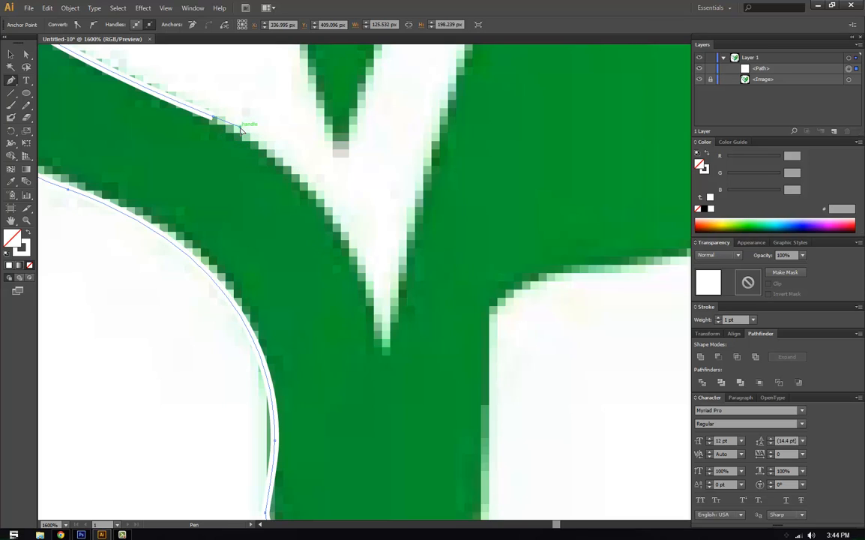
{"action": "left_click_drag", "start_coordinate": [241, 128], "coordinate": [241, 128]}
{"action": "left_click", "coordinate": [387, 360]}
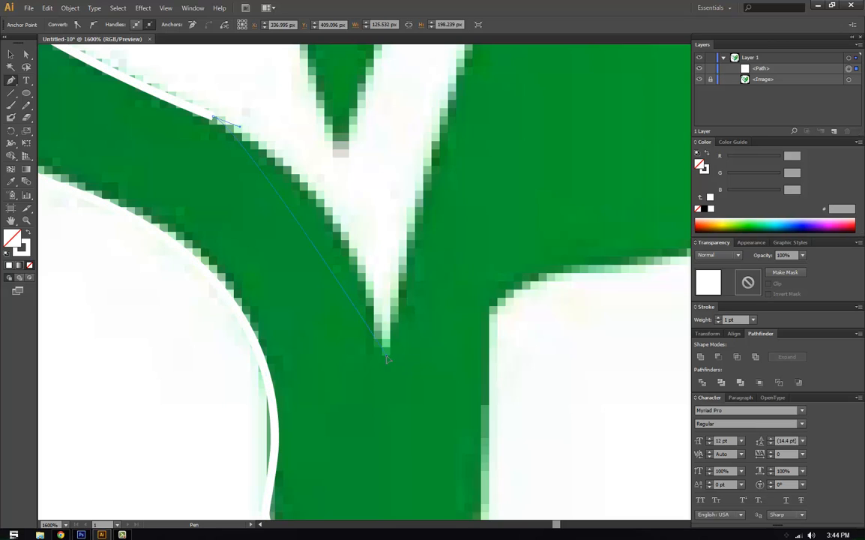
{"action": "left_click_drag", "start_coordinate": [388, 463], "coordinate": [387, 511]}
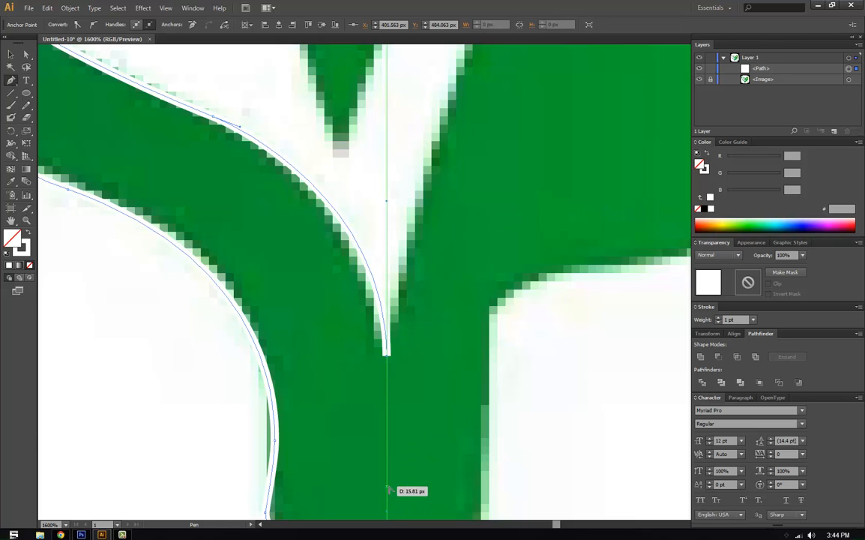
{"action": "left_click_drag", "start_coordinate": [414, 454], "coordinate": [415, 451]}
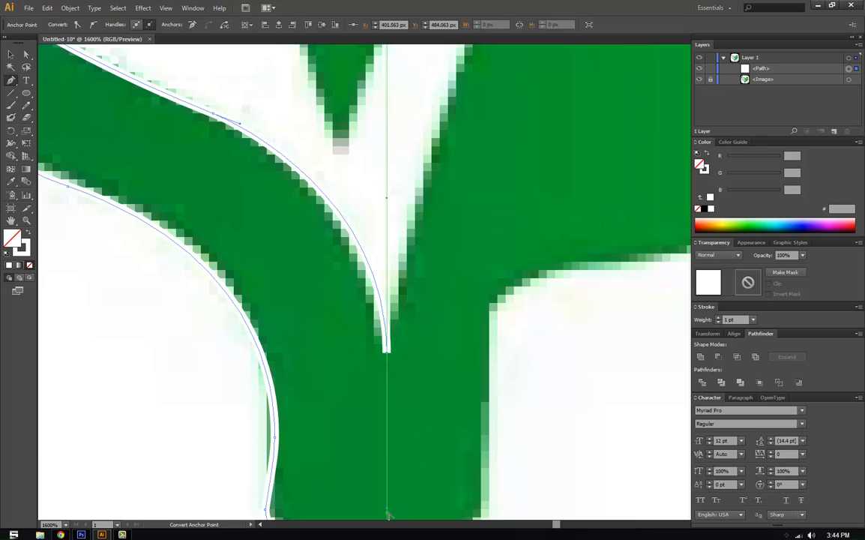
{"action": "left_click_drag", "start_coordinate": [388, 510], "coordinate": [388, 394]}
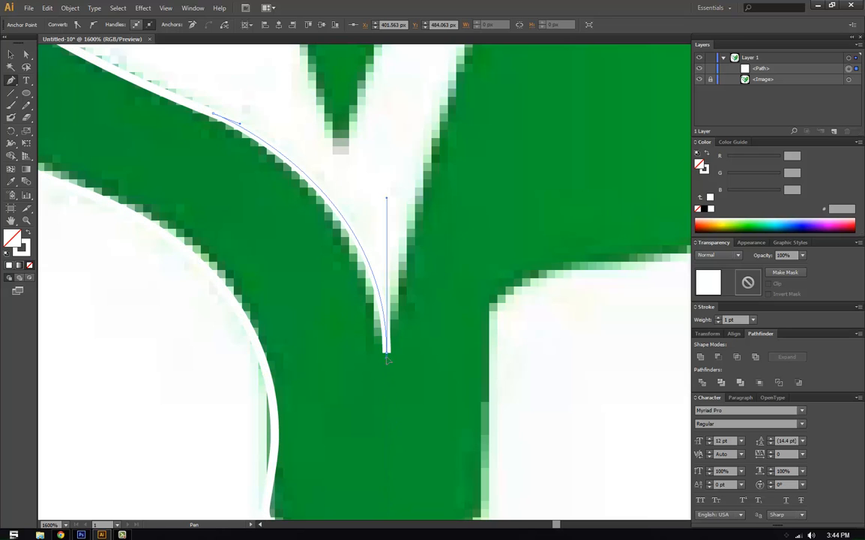
Extend the path with a curve from the notch along the right edge of the right leaf's white vein up to the vein's tip
{"action": "left_click_drag", "start_coordinate": [550, 160], "coordinate": [444, 313]}
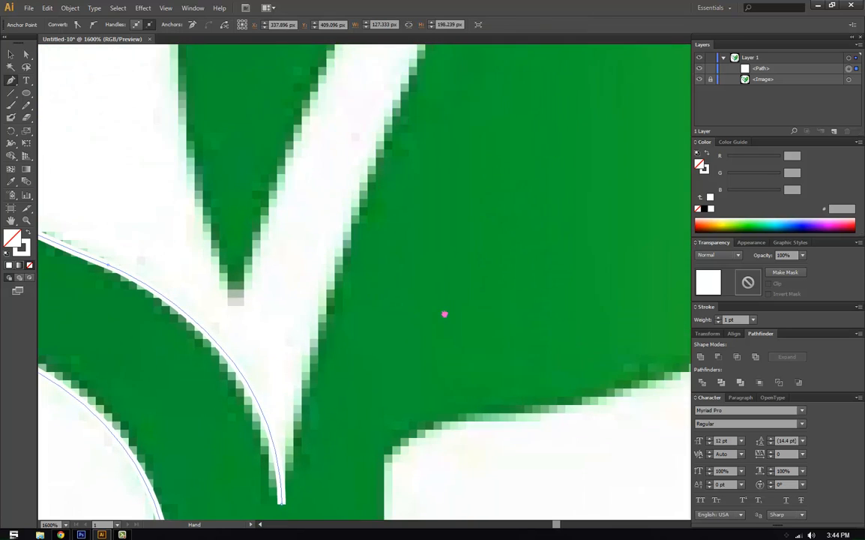
{"action": "left_click_drag", "start_coordinate": [255, 354], "coordinate": [421, 272]}
{"action": "left_click_drag", "start_coordinate": [291, 262], "coordinate": [162, 325]}
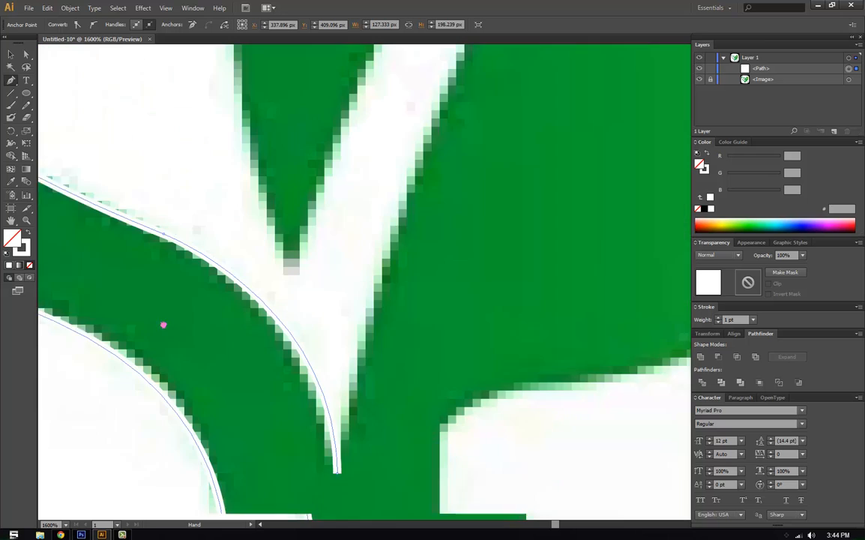
{"action": "left_click_drag", "start_coordinate": [443, 217], "coordinate": [382, 388]}
{"action": "scroll", "coordinate": [417, 242], "scroll_direction": "down", "scroll_amount": 6}
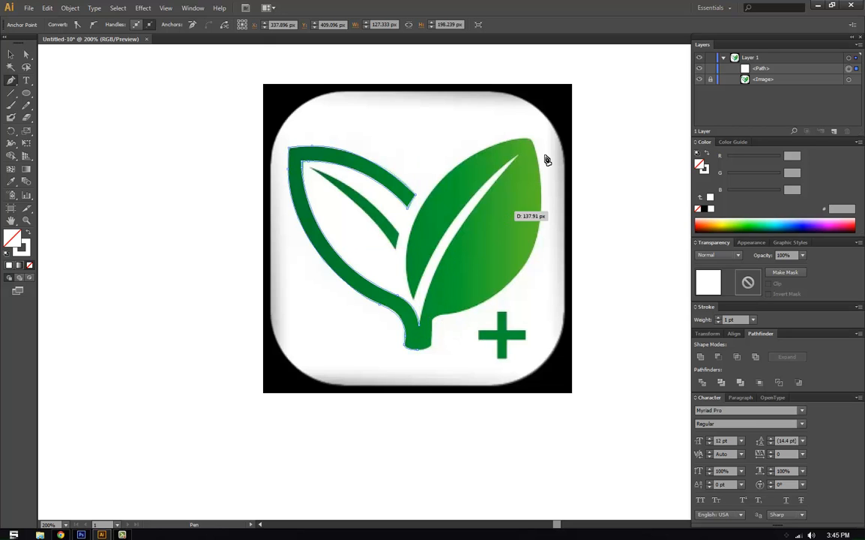
{"action": "left_click_drag", "start_coordinate": [513, 224], "coordinate": [349, 308]}
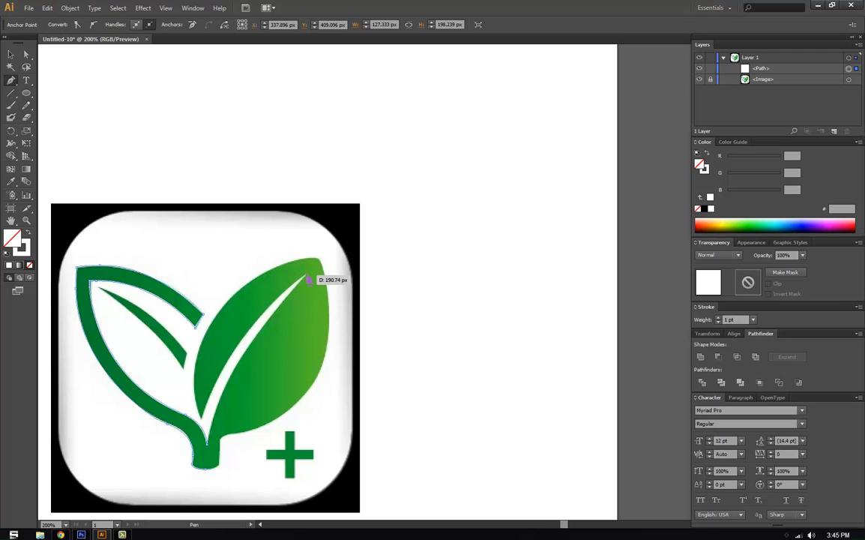
{"action": "left_click_drag", "start_coordinate": [307, 277], "coordinate": [400, 181]}
{"action": "key", "text": "ctrl+z"}
{"action": "left_click", "coordinate": [307, 276]}
{"action": "left_click_drag", "start_coordinate": [347, 246], "coordinate": [371, 190]}
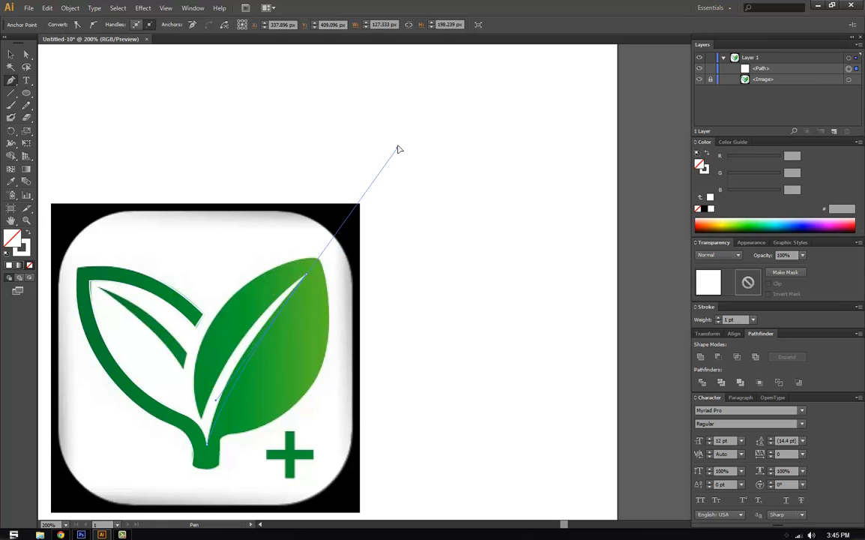
{"action": "mouse_move", "coordinate": [398, 149]}
{"action": "left_mouse_down"}
{"action": "mouse_move", "coordinate": [406, 135]}
{"action": "mouse_move", "coordinate": [411, 162]}
{"action": "left_mouse_up"}
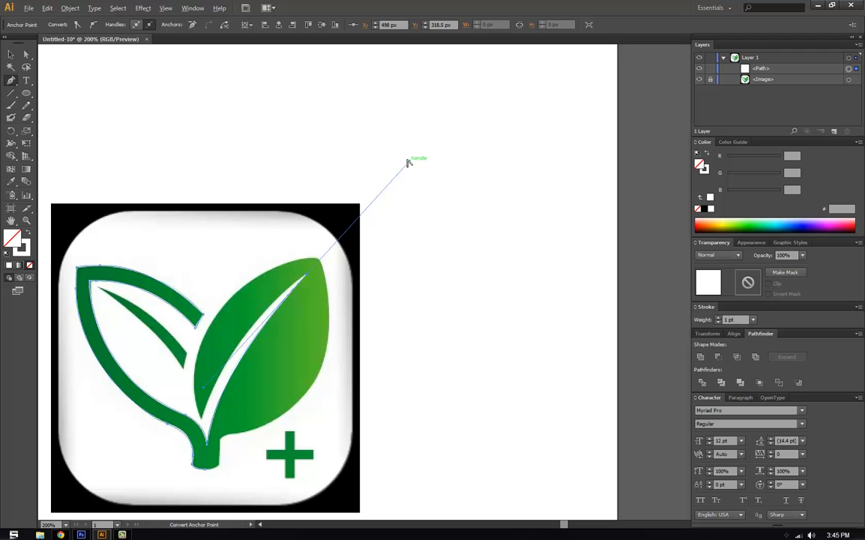
Collapse the outgoing handle at the vein's upper tip, and extend the path with a curve down the vein's left edge to its lower point
{"action": "left_click_drag", "start_coordinate": [410, 162], "coordinate": [306, 274]}
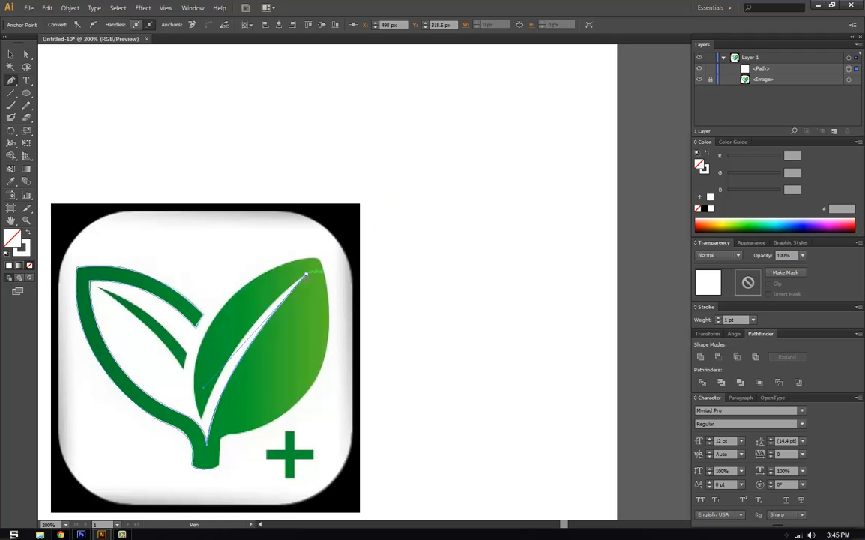
{"action": "left_click_drag", "start_coordinate": [221, 294], "coordinate": [526, 247]}
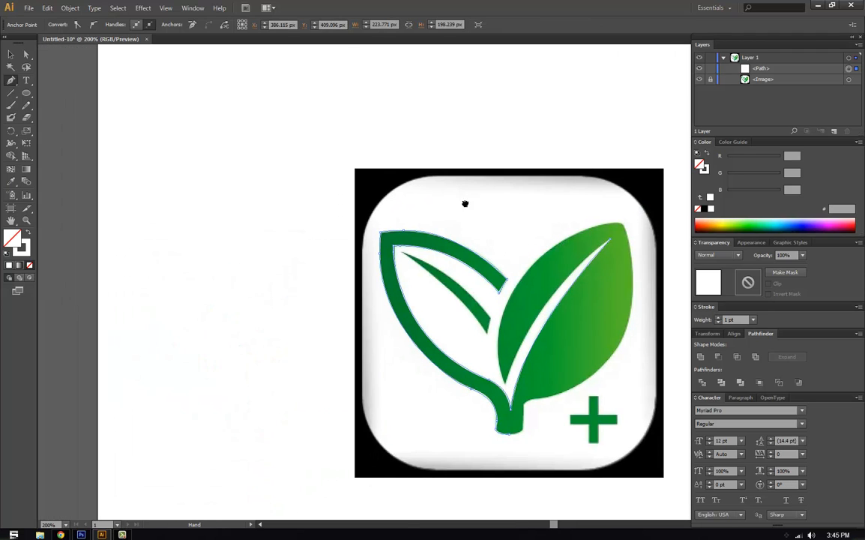
{"action": "left_click_drag", "start_coordinate": [465, 200], "coordinate": [382, 229]}
{"action": "key", "text": "ctrl+equal"}
{"action": "key", "text": "ctrl+equal"}
{"action": "key", "text": "ctrl+equal"}
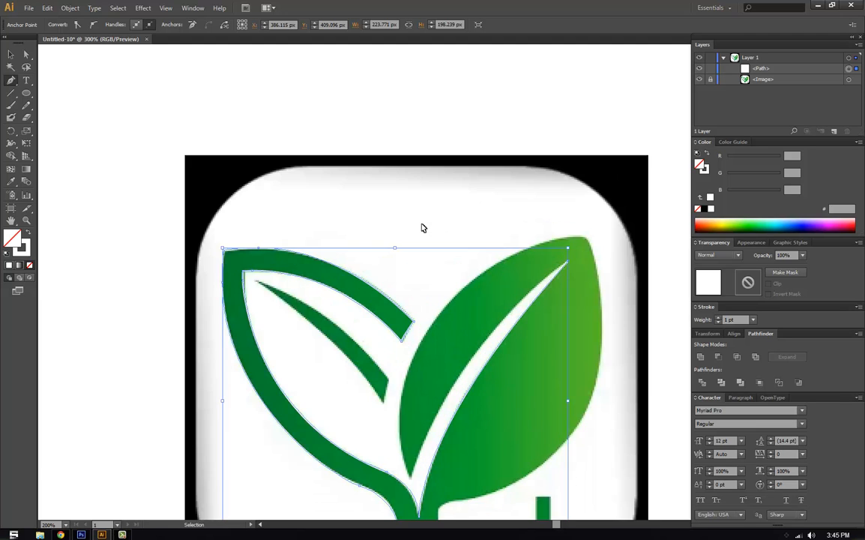
{"action": "key", "text": "ctrl+equal"}
{"action": "key", "text": "ctrl+equal"}
{"action": "left_click_drag", "start_coordinate": [584, 358], "coordinate": [328, 369]}
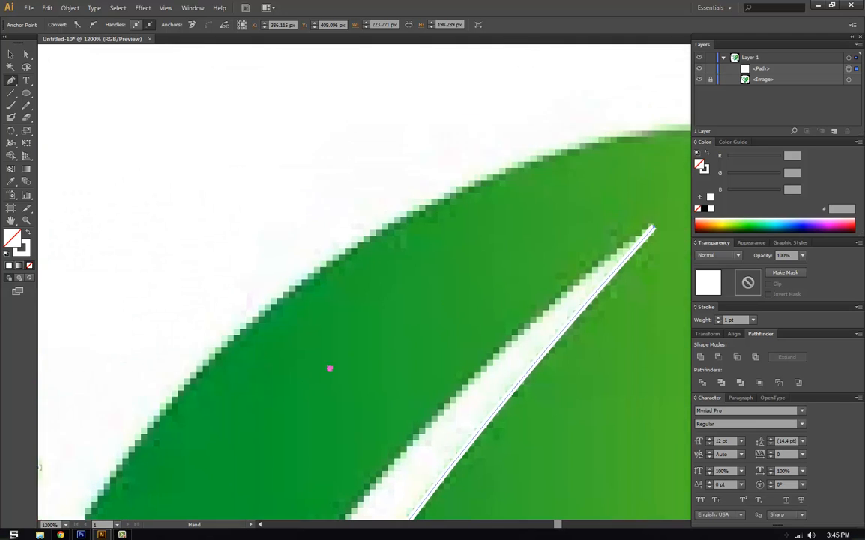
{"action": "left_click_drag", "start_coordinate": [631, 246], "coordinate": [458, 337]}
{"action": "left_click_drag", "start_coordinate": [371, 343], "coordinate": [553, 85]}
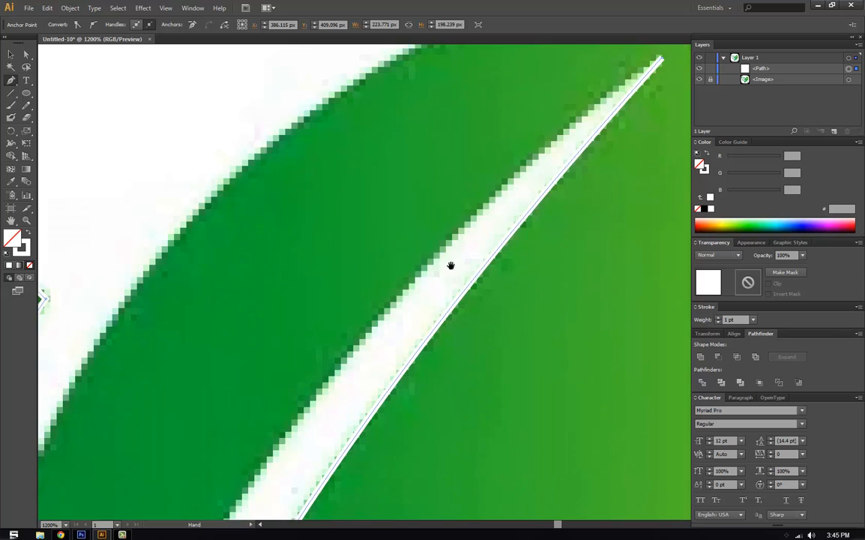
{"action": "left_click_drag", "start_coordinate": [449, 266], "coordinate": [588, 73]}
{"action": "left_click_drag", "start_coordinate": [351, 399], "coordinate": [523, 175]}
{"action": "left_click_drag", "start_coordinate": [427, 327], "coordinate": [476, 175]}
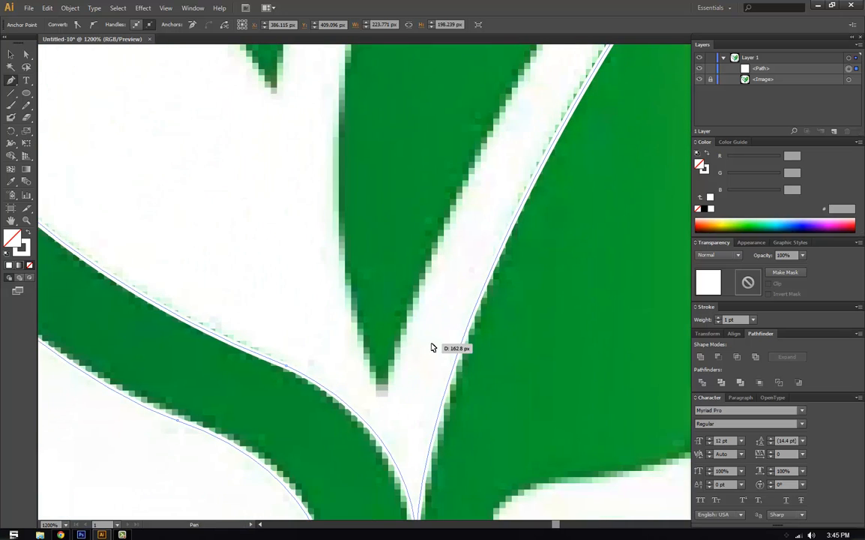
{"action": "scroll", "coordinate": [431, 347], "scroll_direction": "down", "scroll_amount": 3}
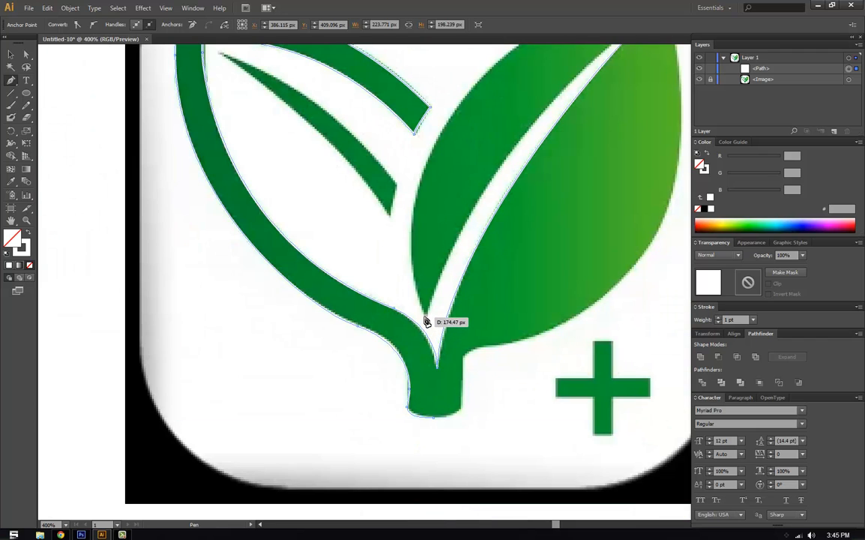
{"action": "left_click_drag", "start_coordinate": [298, 273], "coordinate": [299, 298]}
{"action": "key", "text": "ctrl+minus"}
{"action": "key", "text": "ctrl+minus"}
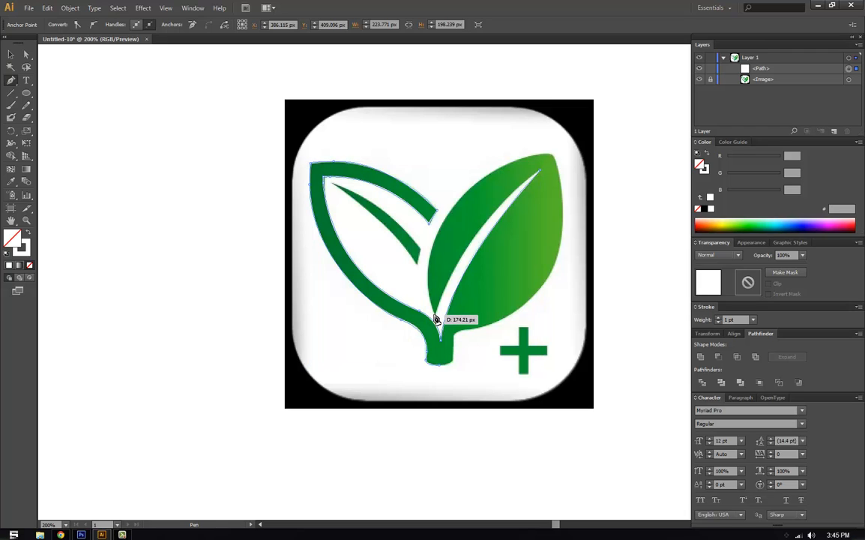
{"action": "left_click_drag", "start_coordinate": [437, 318], "coordinate": [410, 402]}
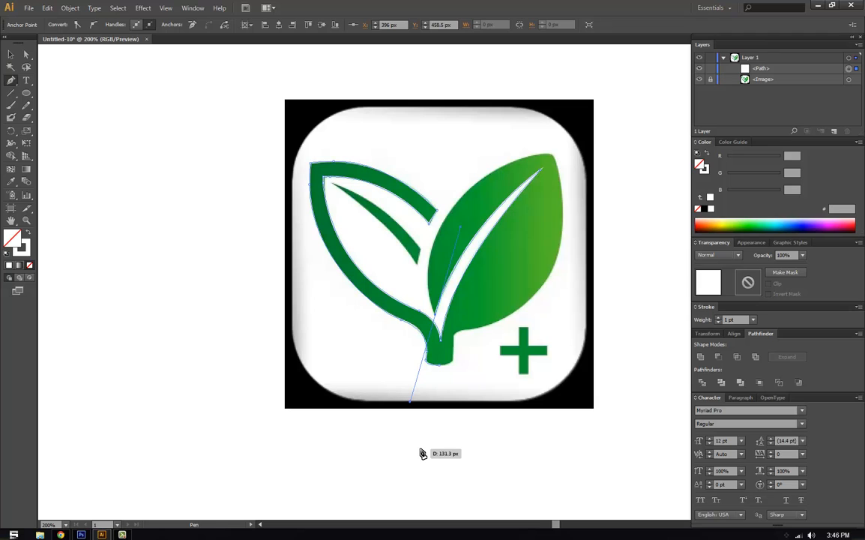
Collapse the outgoing handle at the point beside the vein's base, and extend the path with a curve up to the right leaf's leftmost edge
{"action": "key", "text": "alt"}
{"action": "left_click_drag", "start_coordinate": [408, 405], "coordinate": [415, 345]}
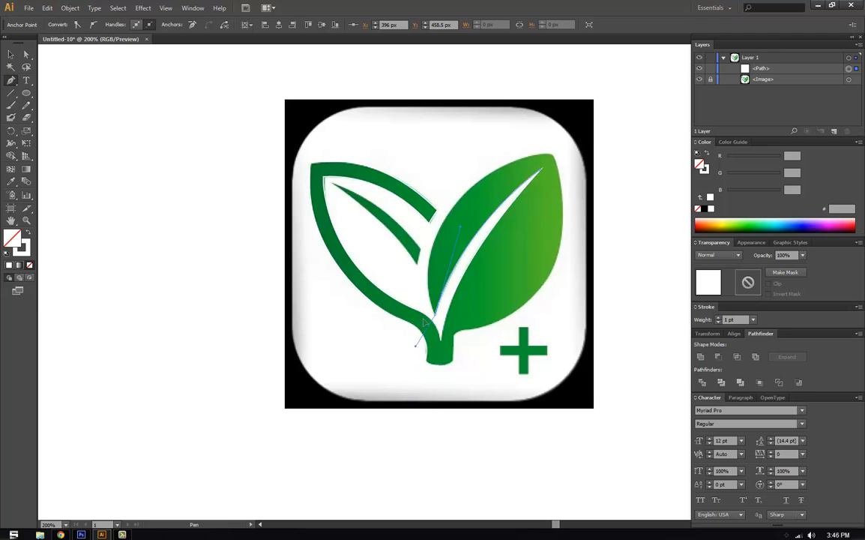
{"action": "left_click_drag", "start_coordinate": [431, 310], "coordinate": [436, 314]}
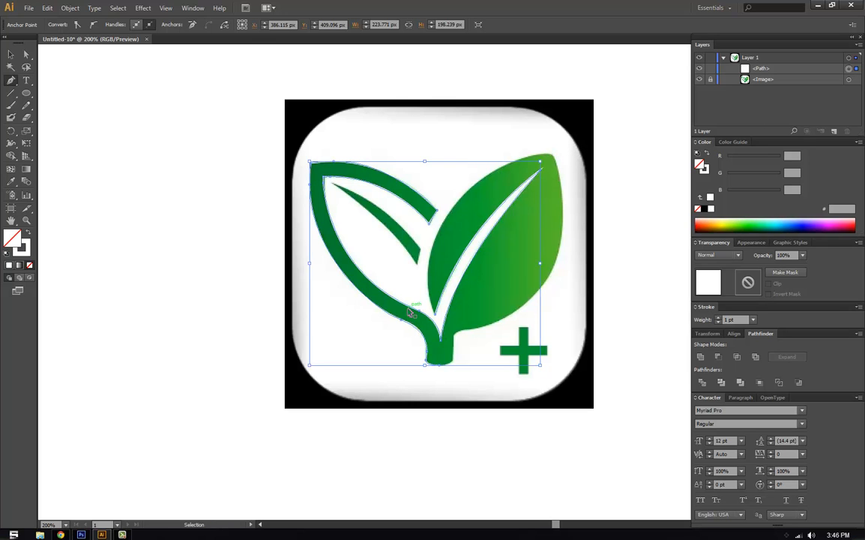
{"action": "scroll", "coordinate": [410, 313], "scroll_direction": "up", "scroll_amount": 4}
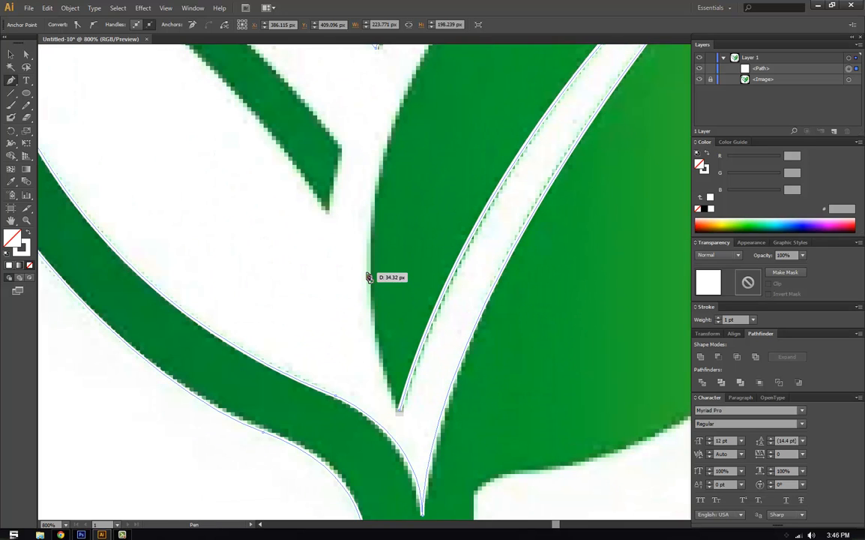
{"action": "left_click_drag", "start_coordinate": [366, 271], "coordinate": [365, 166]}
Extend the path with a curve along the right leaf's upper-left edge to the start of its rounded tip, and collapse the new outgoing handle
{"action": "left_click_drag", "start_coordinate": [517, 75], "coordinate": [400, 241]}
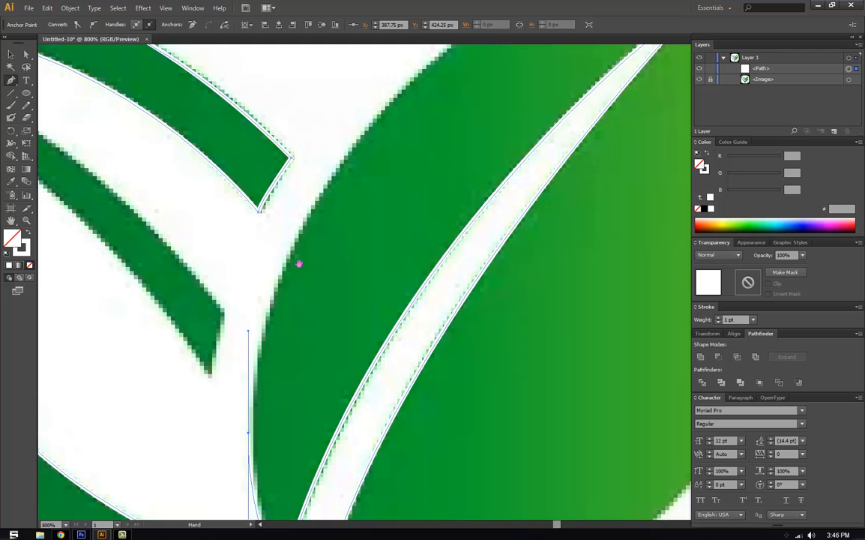
{"action": "left_click_drag", "start_coordinate": [632, 184], "coordinate": [263, 333]}
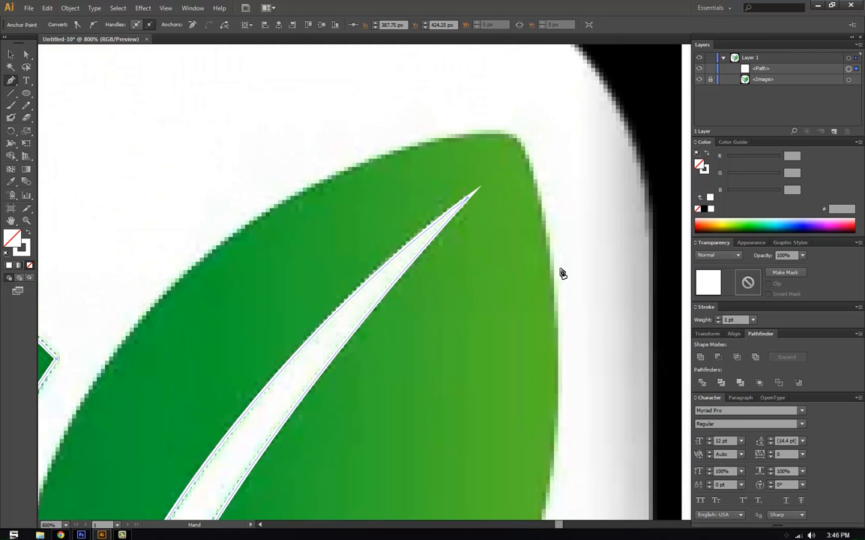
{"action": "key", "text": "ctrl+minus"}
{"action": "key", "text": "ctrl+minus"}
{"action": "key", "text": "ctrl+minus"}
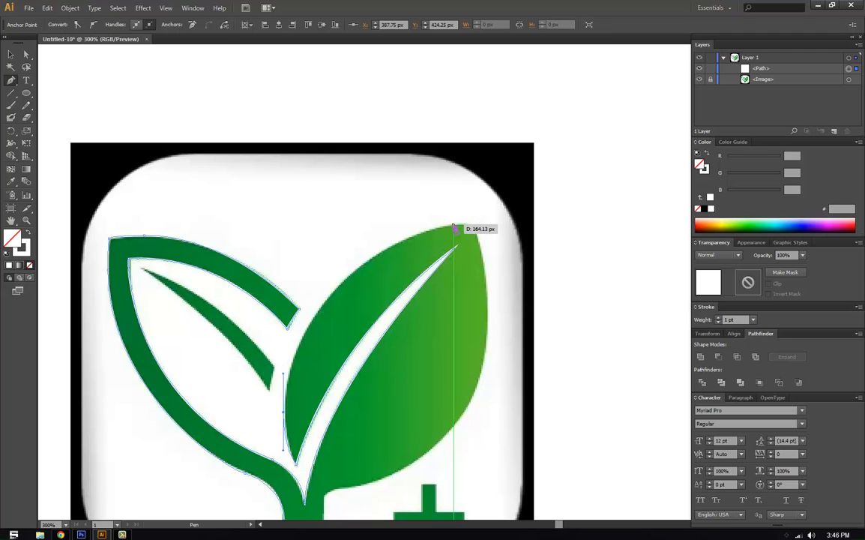
{"action": "left_click", "coordinate": [461, 226]}
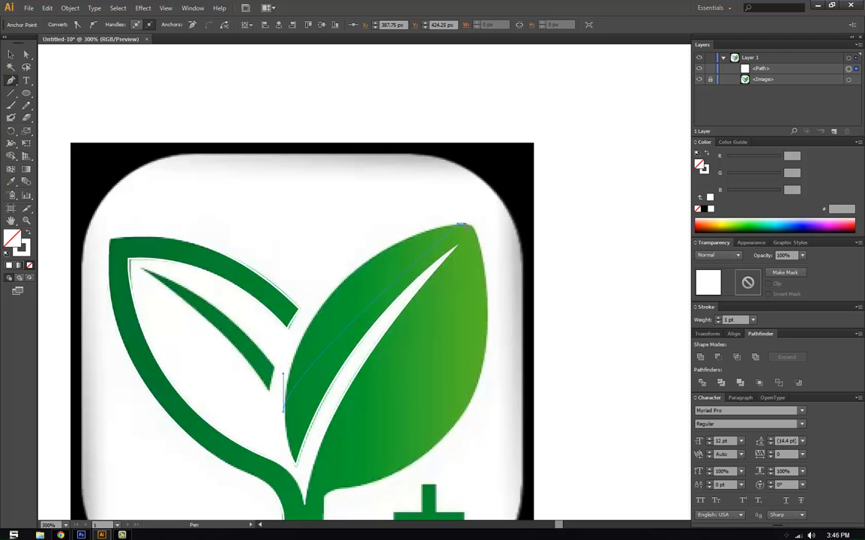
{"action": "mouse_move", "coordinate": [478, 228]}
{"action": "left_mouse_down"}
{"action": "mouse_move", "coordinate": [606, 232]}
{"action": "mouse_move", "coordinate": [622, 197]}
{"action": "mouse_move", "coordinate": [462, 222]}
{"action": "left_mouse_up"}
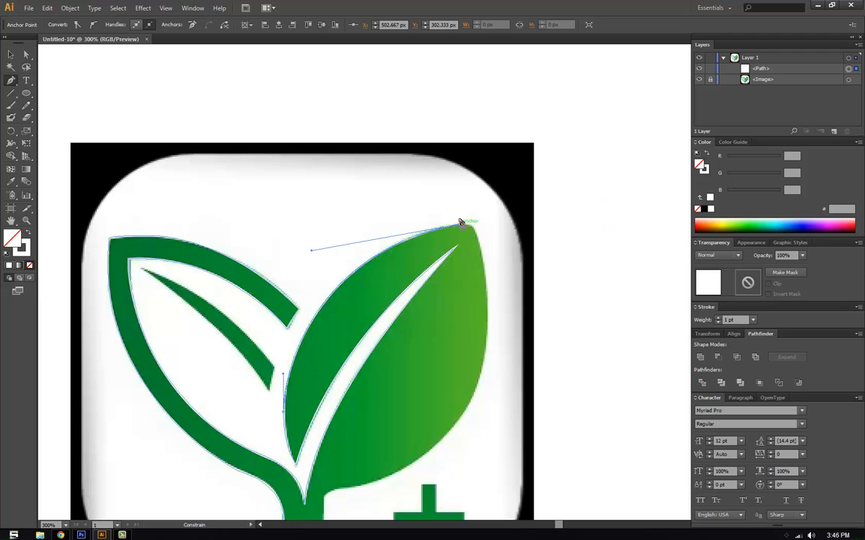
Examine the right leaf's rounded tip and right edge against the traced path at high magnification
{"action": "key", "text": "ctrl+plus"}
{"action": "key", "text": "ctrl+plus"}
{"action": "key", "text": "ctrl+plus"}
{"action": "key", "text": "ctrl+plus"}
{"action": "key", "text": "ctrl+plus"}
{"action": "key", "text": "ctrl+plus"}
{"action": "key", "text": "ctrl+plus"}
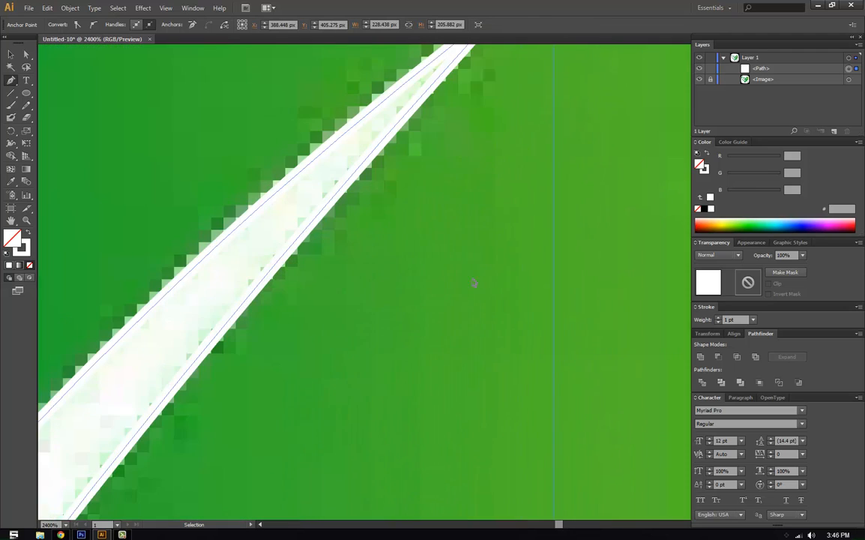
{"action": "left_click_drag", "start_coordinate": [533, 110], "coordinate": [422, 264]}
{"action": "left_click_drag", "start_coordinate": [403, 88], "coordinate": [330, 322]}
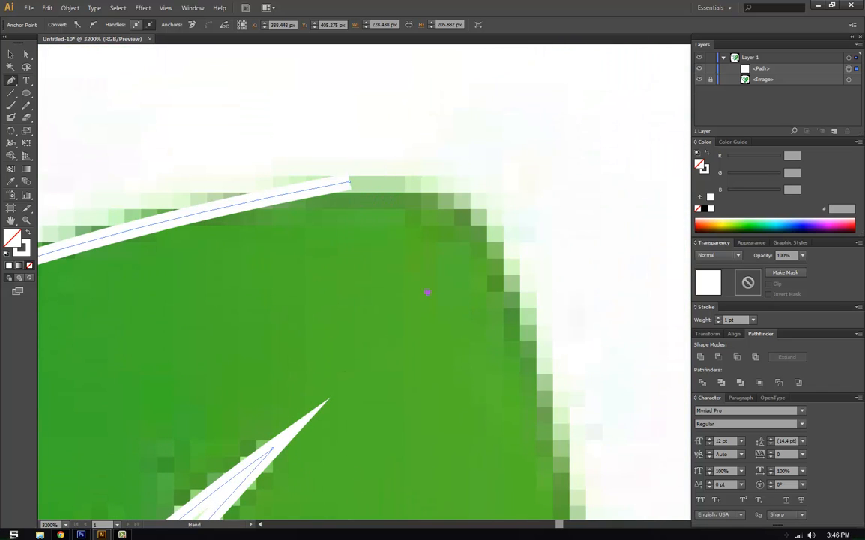
{"action": "left_click_drag", "start_coordinate": [427, 292], "coordinate": [386, 240]}
{"action": "left_click_drag", "start_coordinate": [356, 384], "coordinate": [313, 170]}
{"action": "left_click_drag", "start_coordinate": [269, 350], "coordinate": [501, 175]}
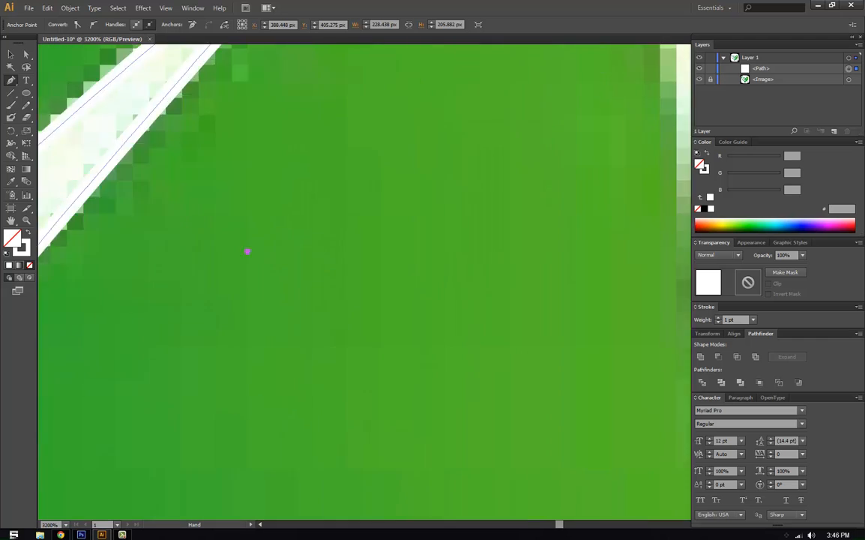
{"action": "left_click_drag", "start_coordinate": [662, 395], "coordinate": [415, 241]}
{"action": "key", "text": "ctrl+minus"}
{"action": "key", "text": "ctrl+minus"}
{"action": "key", "text": "ctrl+minus"}
{"action": "key", "text": "ctrl+minus"}
{"action": "key", "text": "ctrl+minus"}
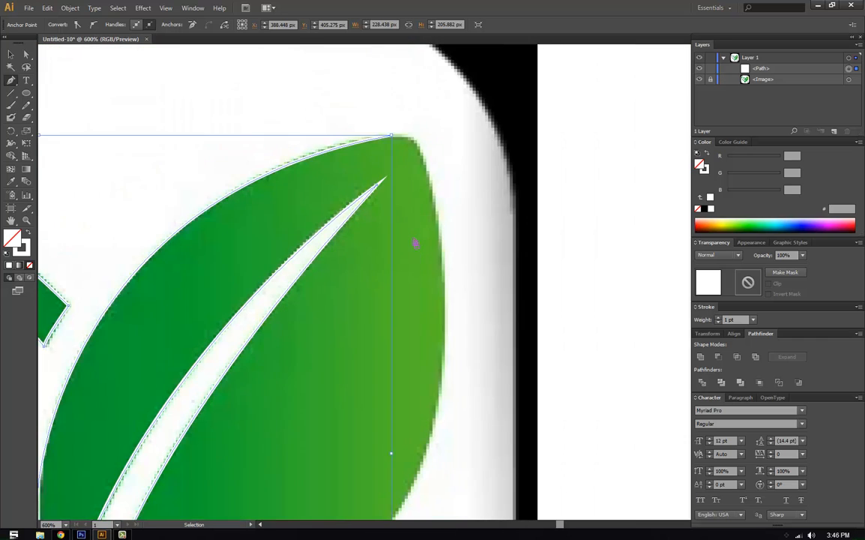
{"action": "key", "text": "ctrl+minus"}
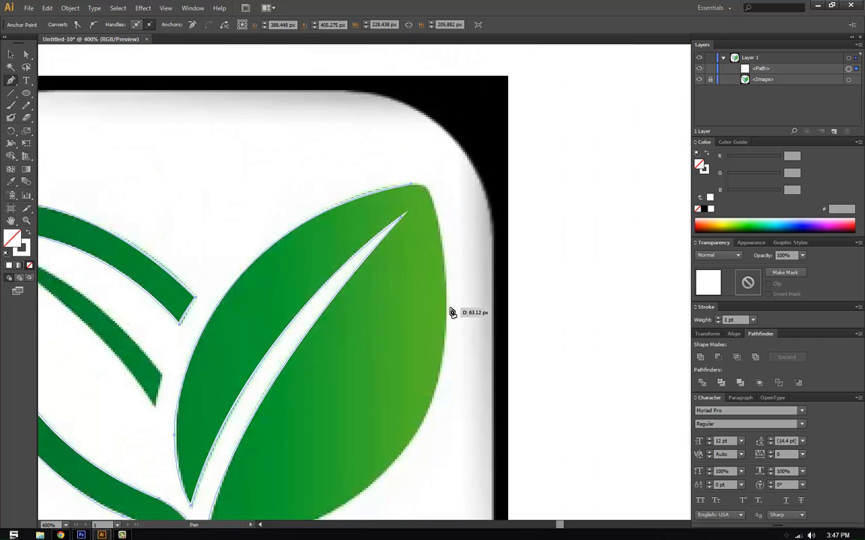
Try to carry the path around the leaf's tip with one long curve, and try a short curve instead
{"action": "left_click_drag", "start_coordinate": [447, 304], "coordinate": [442, 427]}
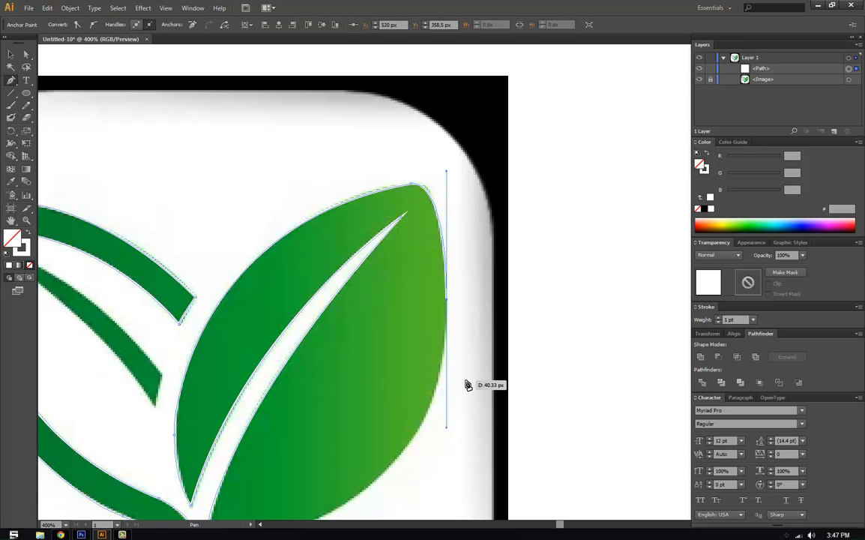
{"action": "key", "text": "ctrl+z"}
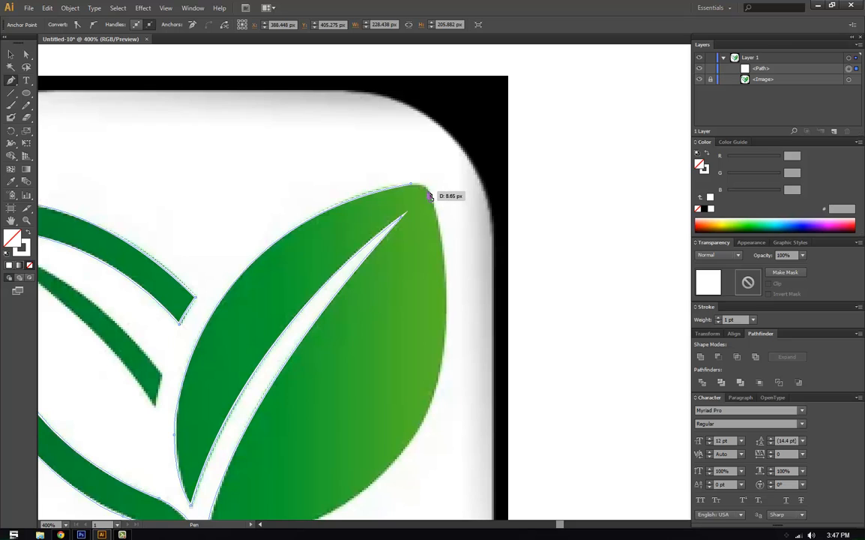
{"action": "left_click", "coordinate": [432, 200]}
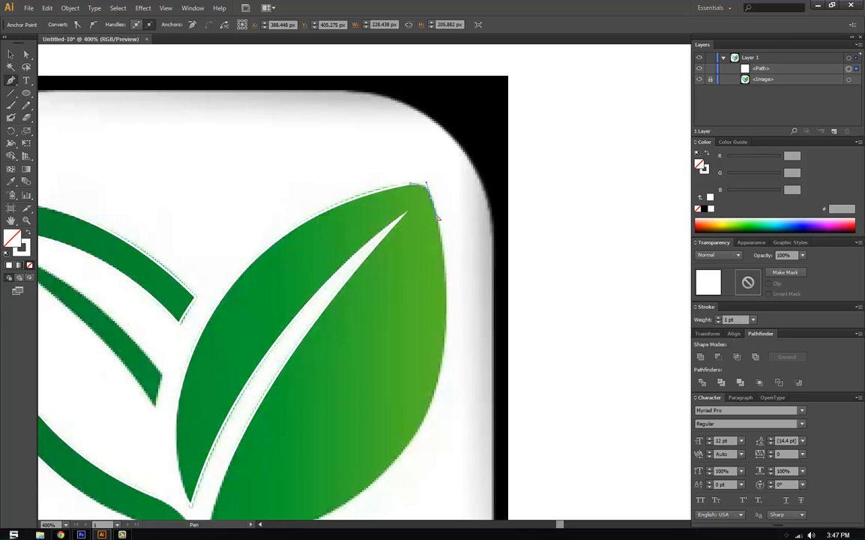
{"action": "left_click_drag", "start_coordinate": [437, 217], "coordinate": [435, 215]}
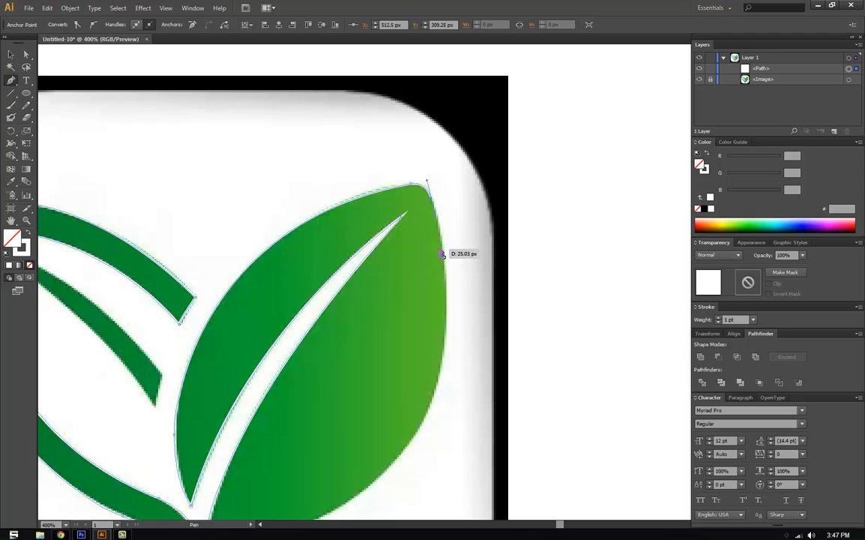
Swap the path's fill and stroke to preview it filled white, and swap them back to a white stroke without fill
{"action": "left_click", "coordinate": [28, 235]}
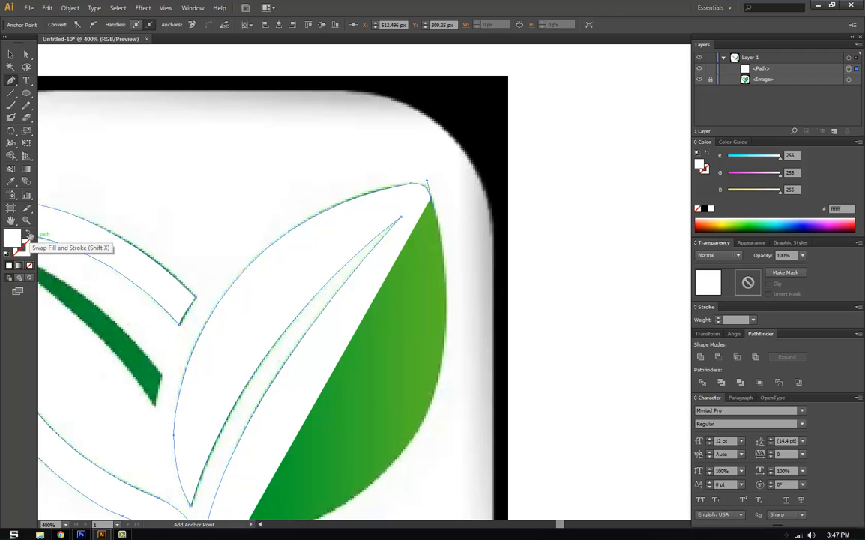
{"action": "left_click", "coordinate": [29, 236]}
{"action": "key", "text": "v"}
{"action": "key", "text": "shift+x"}
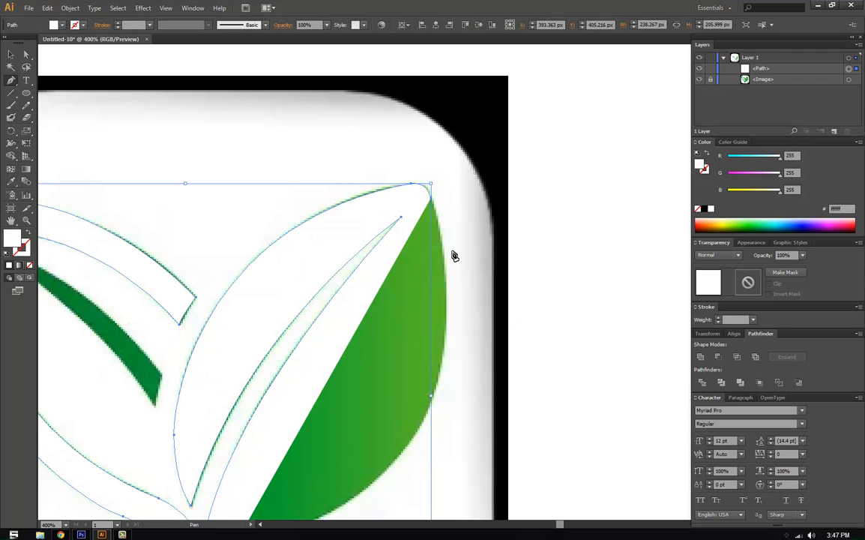
{"action": "key", "text": "shift+x"}
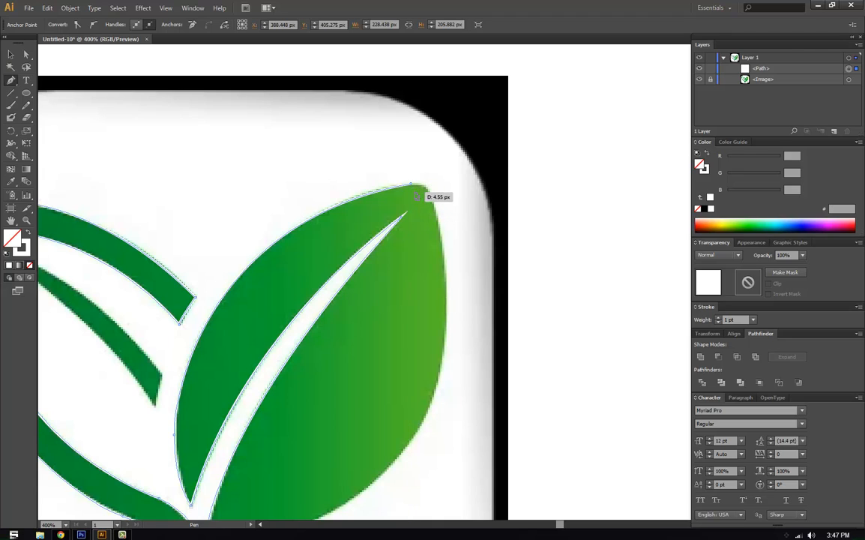
Pull a new outgoing handle from the end anchor at the leaf's top, and shorten it to a small length along the top edge
{"action": "left_click_drag", "start_coordinate": [410, 184], "coordinate": [609, 148]}
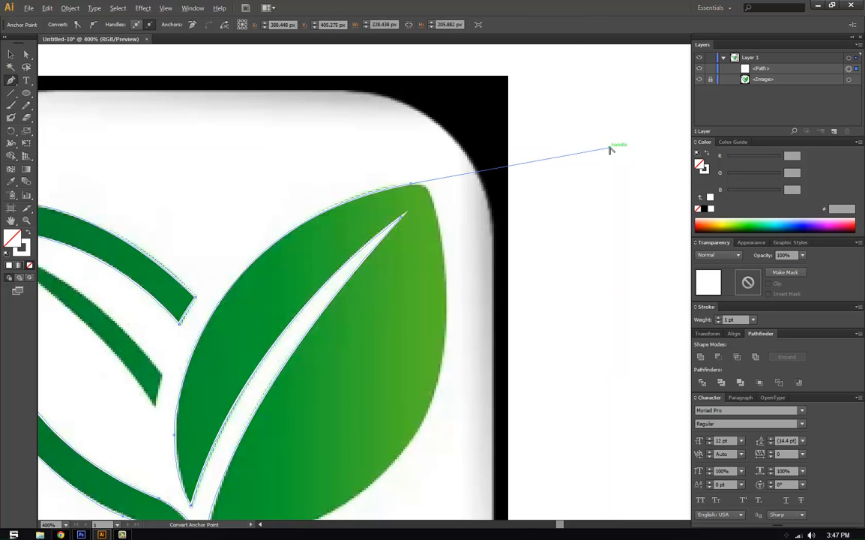
{"action": "left_click_drag", "start_coordinate": [609, 148], "coordinate": [420, 183]}
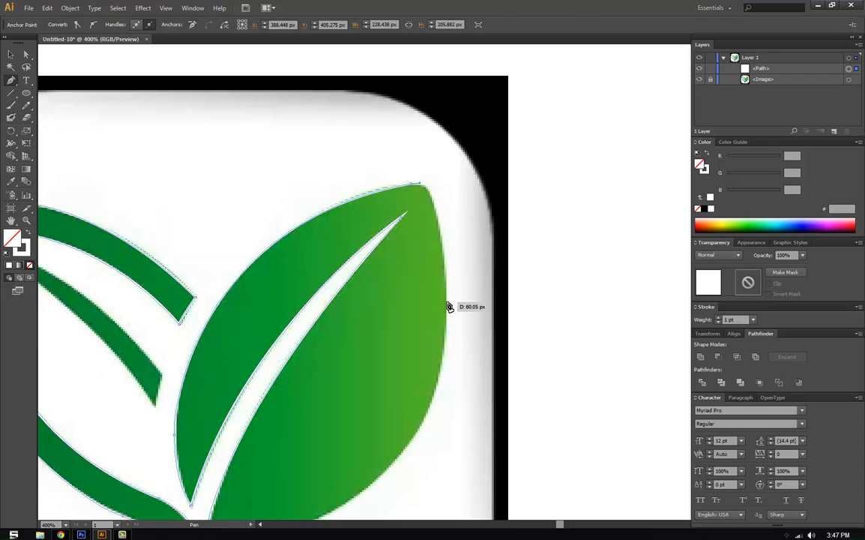
Try to place the next anchor on the right leaf's right edge, and undo the placement
{"action": "left_click", "coordinate": [446, 303]}
{"action": "left_click_drag", "start_coordinate": [448, 368], "coordinate": [447, 372]}
{"action": "key", "text": "ctrl+z"}
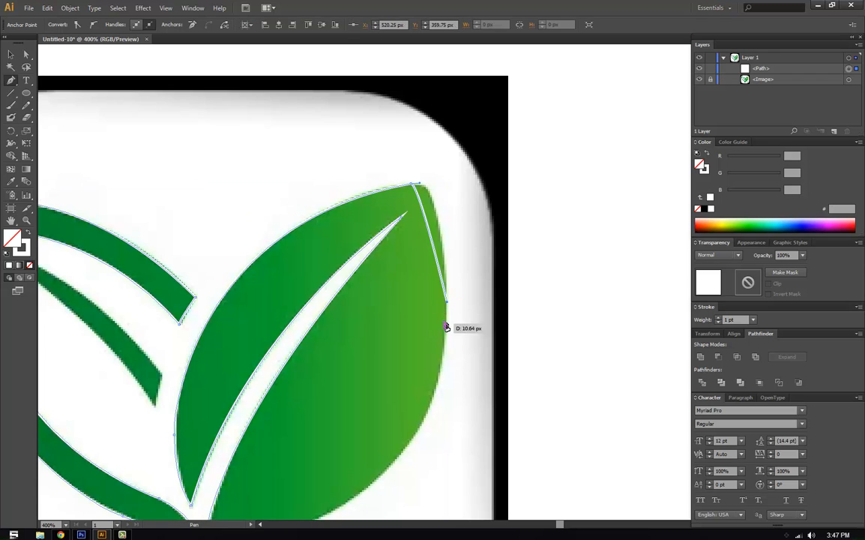
{"action": "key", "text": "ctrl+z"}
Extend the path with one curve around the leaf's rounded tip to the middle of its right edge, and shorten the new outgoing handle
{"action": "left_click_drag", "start_coordinate": [447, 297], "coordinate": [448, 360]}
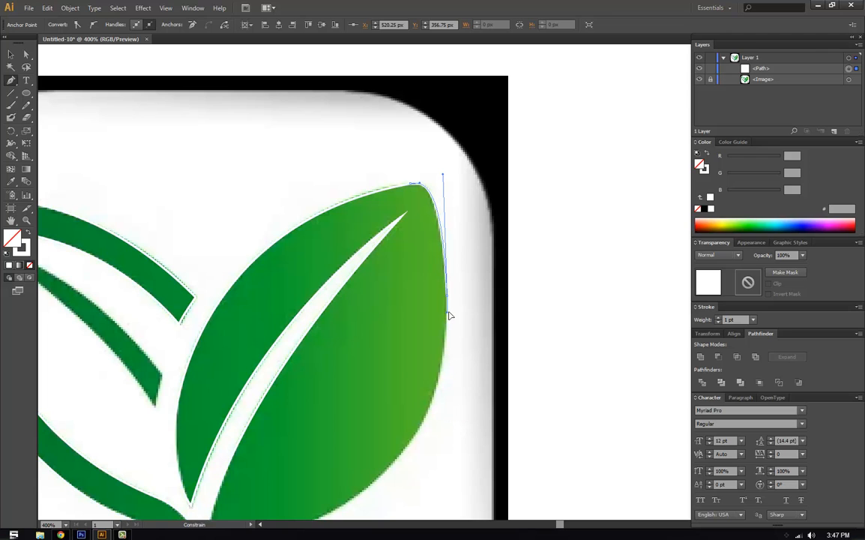
{"action": "left_click_drag", "start_coordinate": [450, 316], "coordinate": [448, 310]}
Extend the path with a curve along the right leaf's lower-right edge down to the bend where the leaf meets the stem
{"action": "left_click_drag", "start_coordinate": [347, 429], "coordinate": [499, 227]}
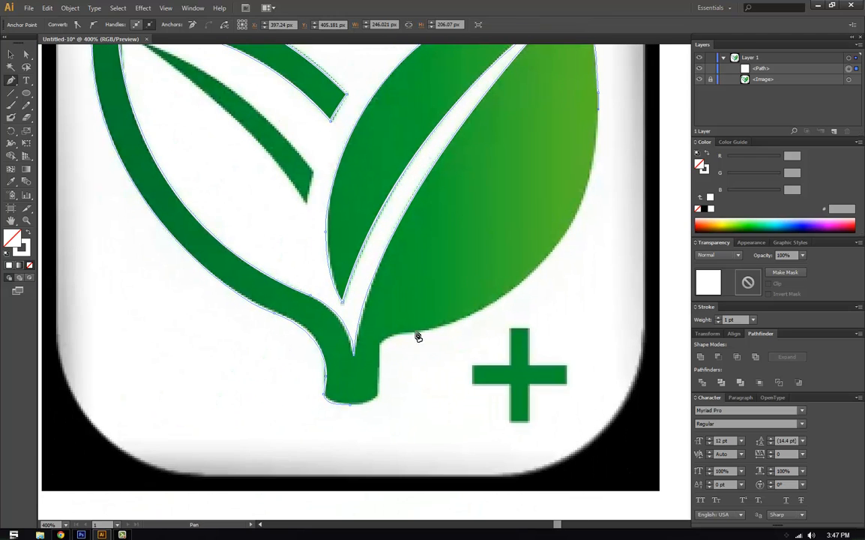
{"action": "left_click_drag", "start_coordinate": [418, 336], "coordinate": [379, 343]}
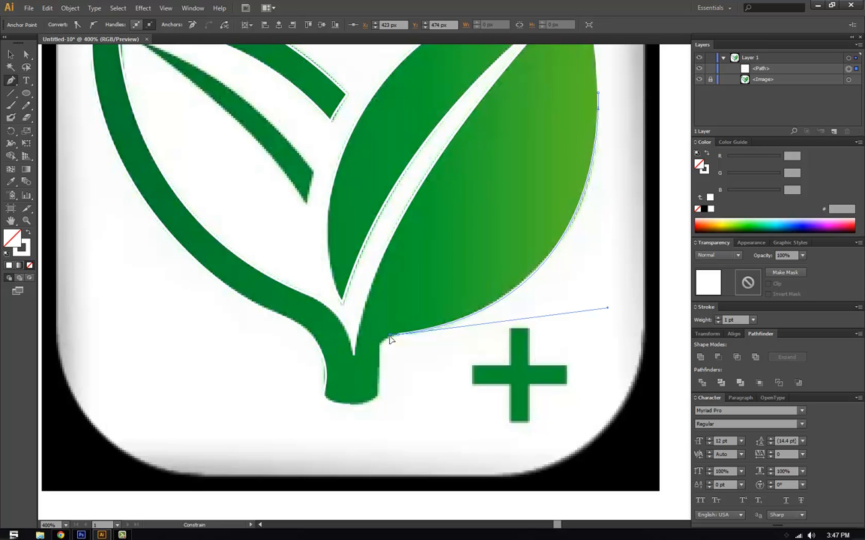
Extend the path with a short curve around the bend onto the stem, and continue straight down the stem's right edge to its lower end
{"action": "left_click", "coordinate": [389, 339]}
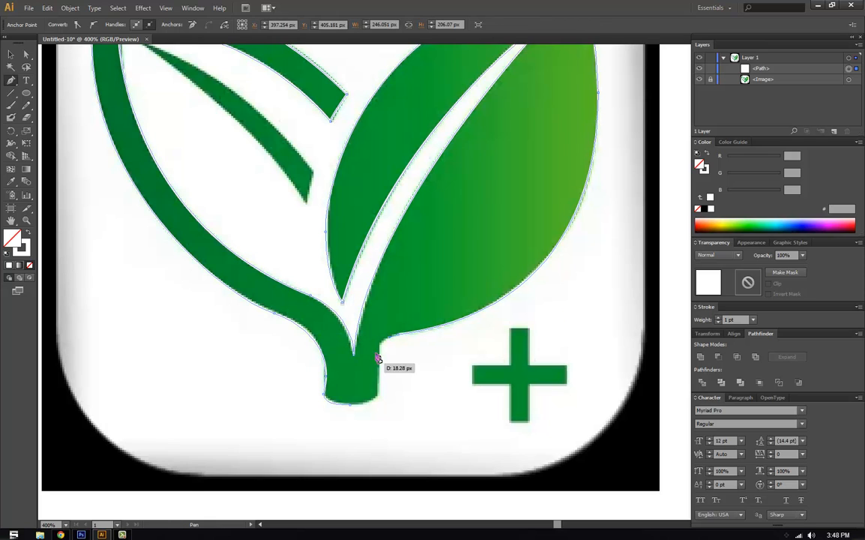
{"action": "mouse_move", "coordinate": [379, 345]}
{"action": "left_mouse_down"}
{"action": "mouse_move", "coordinate": [379, 354]}
{"action": "mouse_move", "coordinate": [377, 329]}
{"action": "left_mouse_up"}
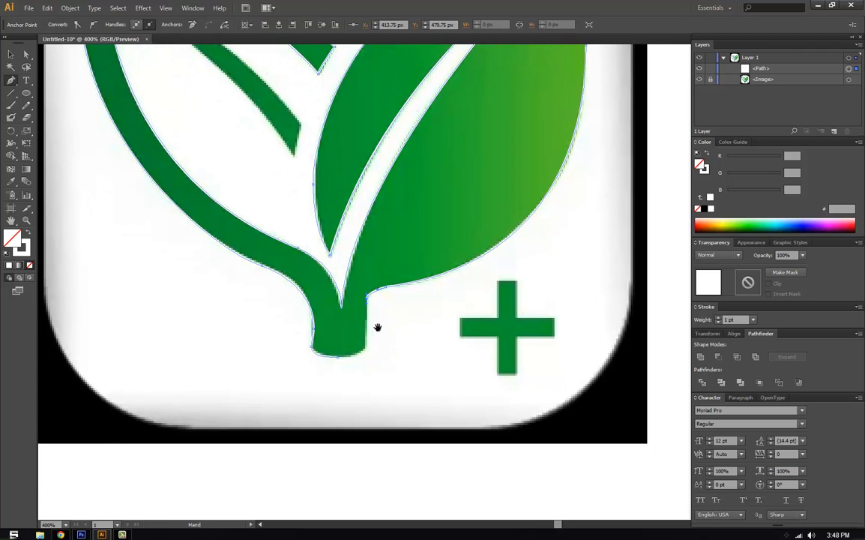
{"action": "key", "text": "ctrl+plus"}
{"action": "key", "text": "ctrl+plus"}
{"action": "key", "text": "ctrl+plus"}
{"action": "key", "text": "ctrl+plus"}
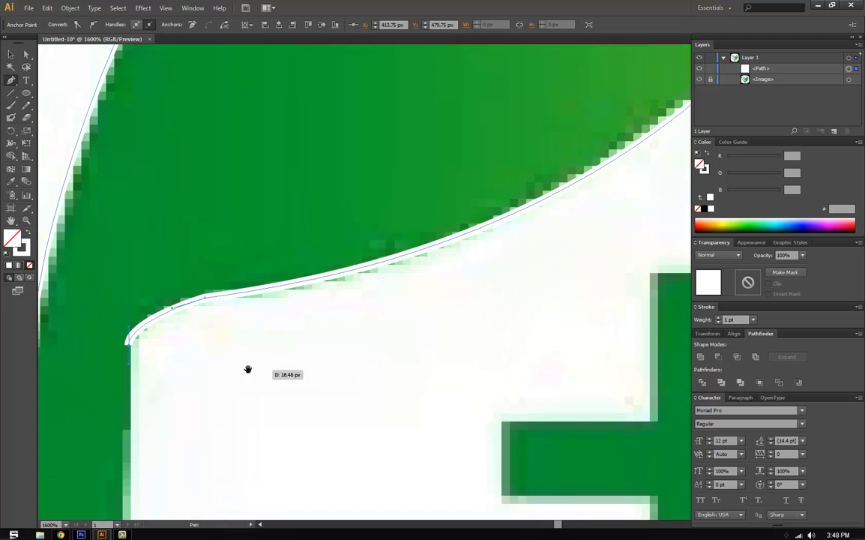
{"action": "left_click_drag", "start_coordinate": [247, 371], "coordinate": [409, 348]}
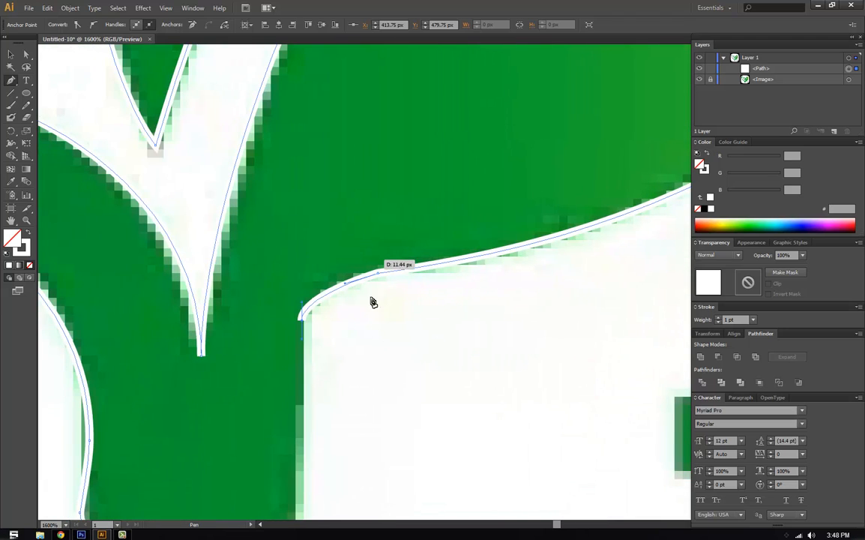
{"action": "left_click_drag", "start_coordinate": [459, 274], "coordinate": [582, 54]}
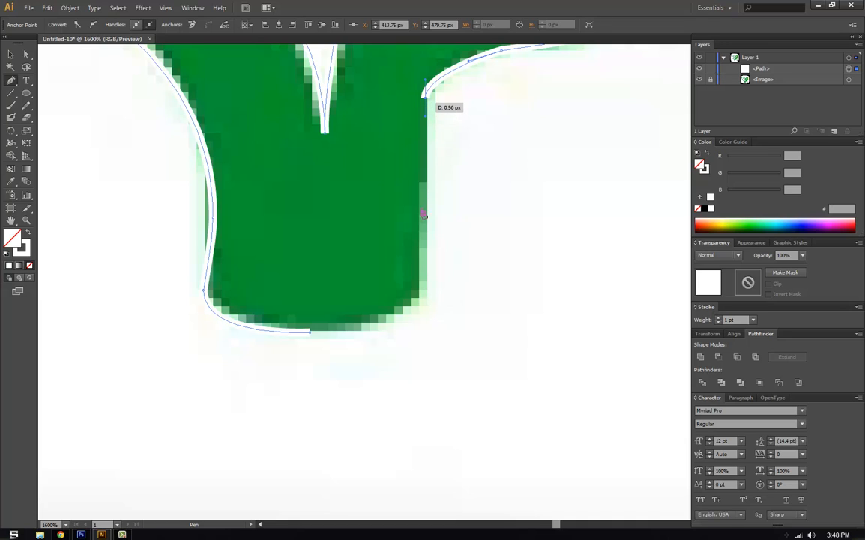
{"action": "left_click", "coordinate": [418, 299]}
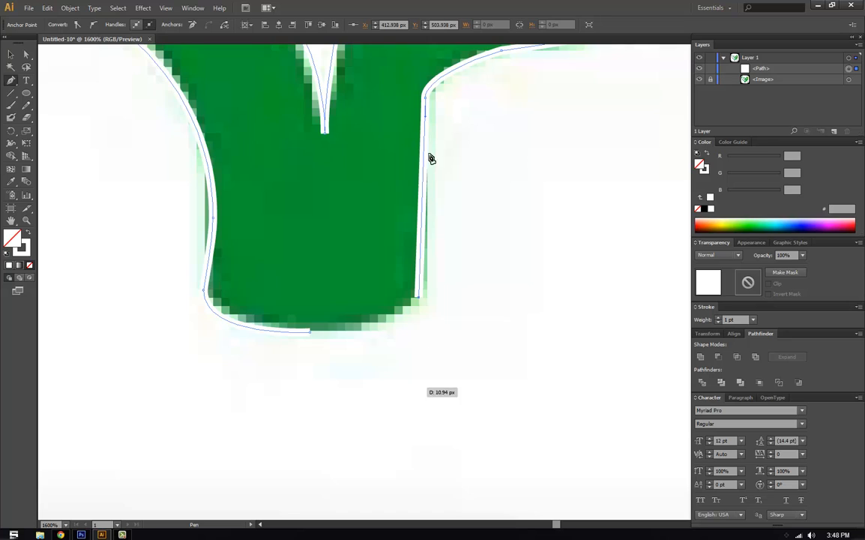
Close the path at its starting anchor with a curve along the stem's rounded bottom edge
{"action": "left_click", "coordinate": [311, 332]}
{"action": "left_click_drag", "start_coordinate": [311, 334], "coordinate": [201, 325]}
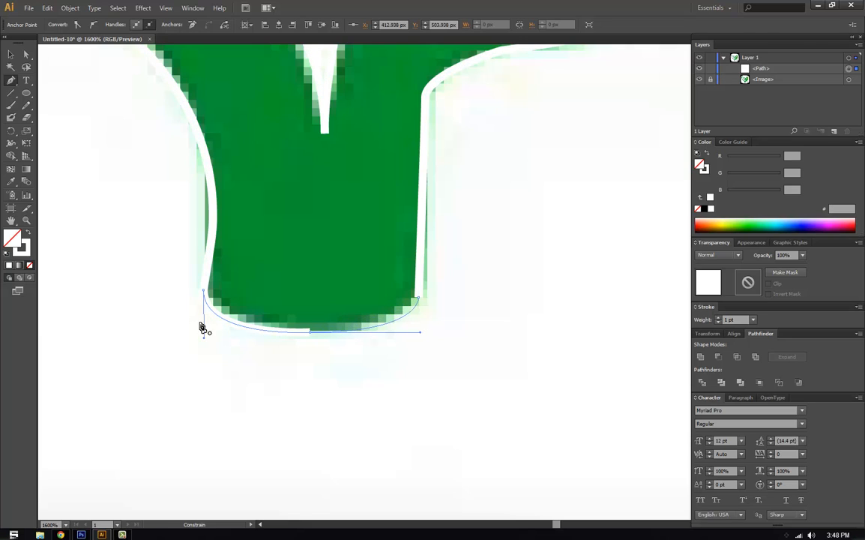
{"action": "left_click_drag", "start_coordinate": [112, 172], "coordinate": [202, 314]}
Swap the closed leaf outline's fill and stroke, and set its fill colour to green 59c659
{"action": "key", "text": "ctrl+minus"}
{"action": "key", "text": "ctrl+minus"}
{"action": "key", "text": "ctrl+minus"}
{"action": "key", "text": "ctrl+minus"}
{"action": "key", "text": "ctrl+minus"}
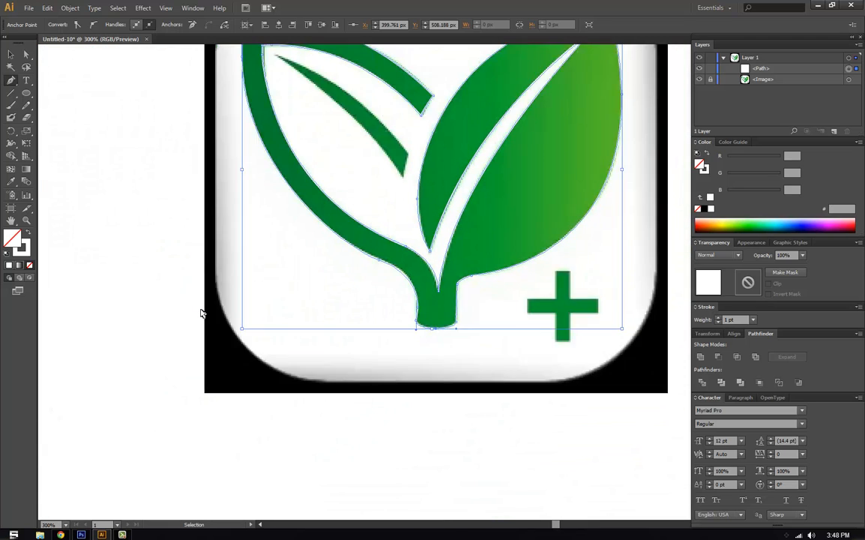
{"action": "key", "text": "ctrl+minus"}
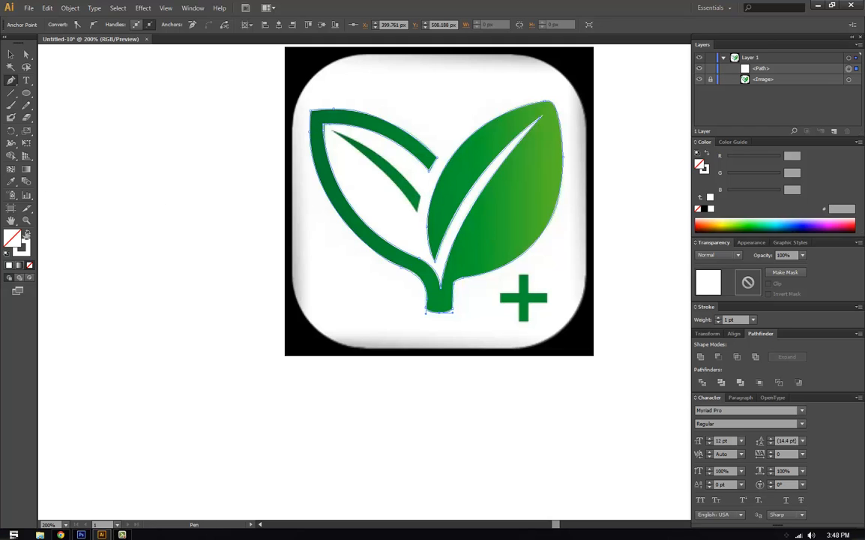
{"action": "left_click", "coordinate": [28, 234]}
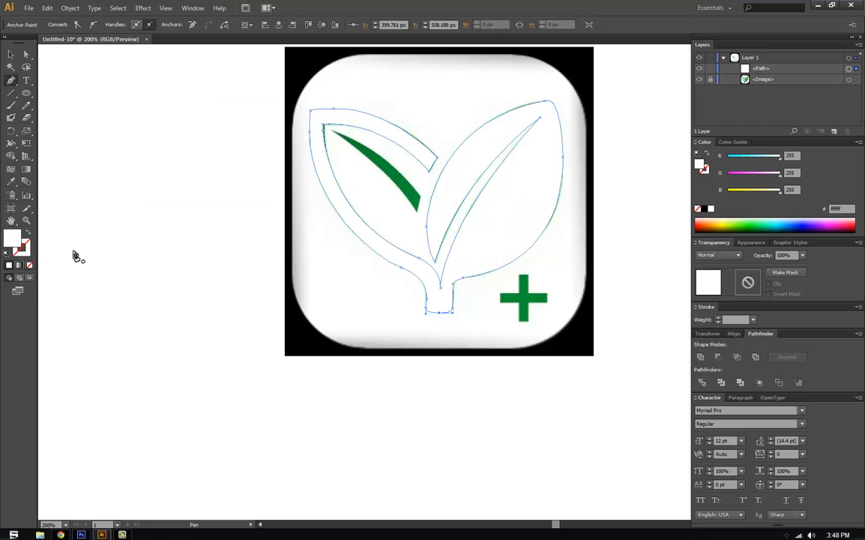
{"action": "double_click", "coordinate": [11, 239]}
{"action": "left_click", "coordinate": [479, 191]}
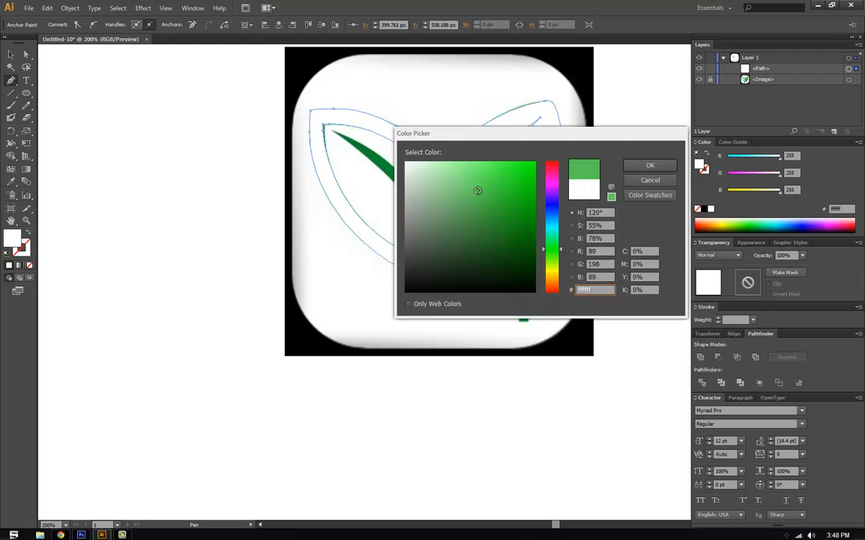
{"action": "left_click", "coordinate": [643, 166]}
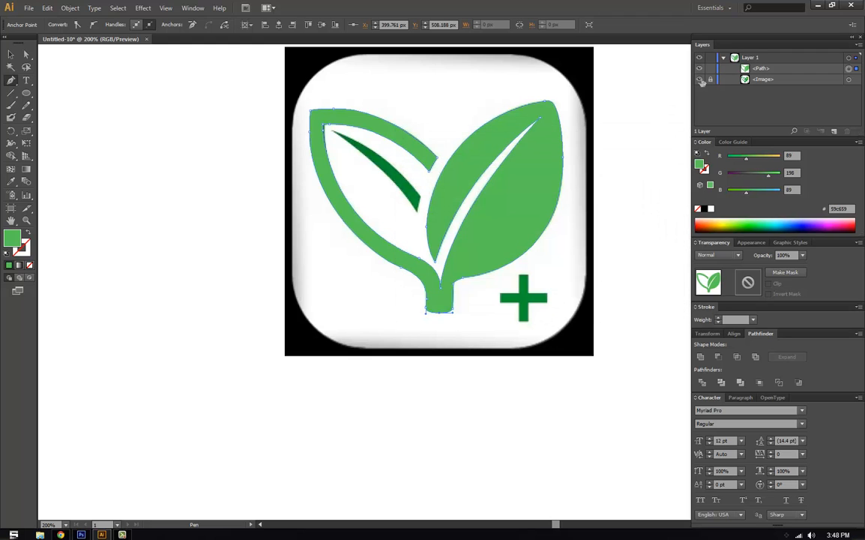
Hide the locked reference image and deselect the leaf path
{"action": "left_click", "coordinate": [699, 78]}
{"action": "key", "text": "v"}
{"action": "left_click", "coordinate": [224, 282]}
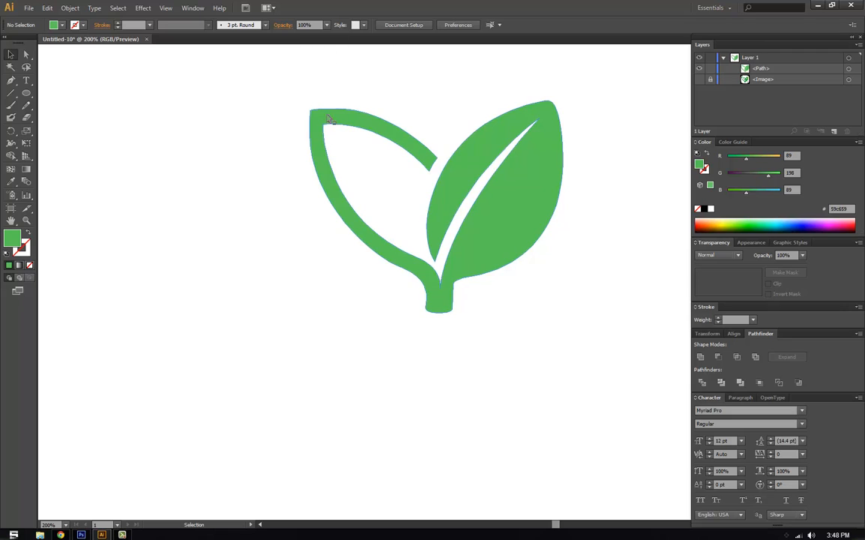
Reshape the left leaf's top edge near its pointed tip with the Direct Selection tool, raising the curve slightly
{"action": "left_click", "coordinate": [27, 55]}
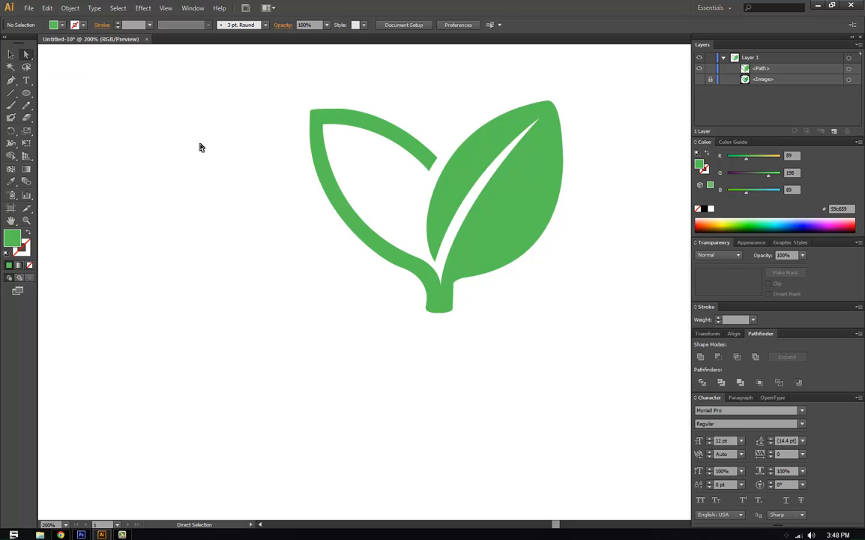
{"action": "key", "text": "ctrl+plus"}
{"action": "key", "text": "ctrl+plus"}
{"action": "key", "text": "ctrl+plus"}
{"action": "key", "text": "ctrl+plus"}
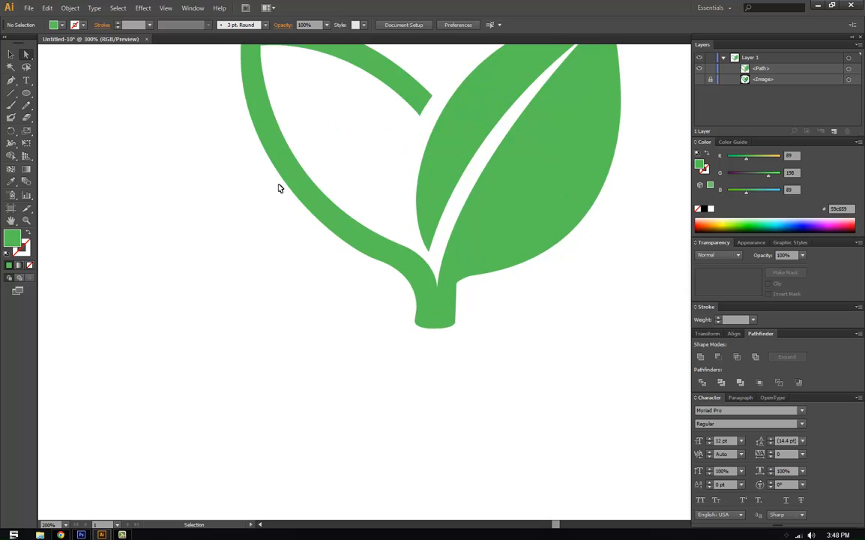
{"action": "key", "text": "space"}
{"action": "left_click_drag", "start_coordinate": [278, 74], "coordinate": [360, 292]}
{"action": "left_click_drag", "start_coordinate": [308, 186], "coordinate": [421, 339]}
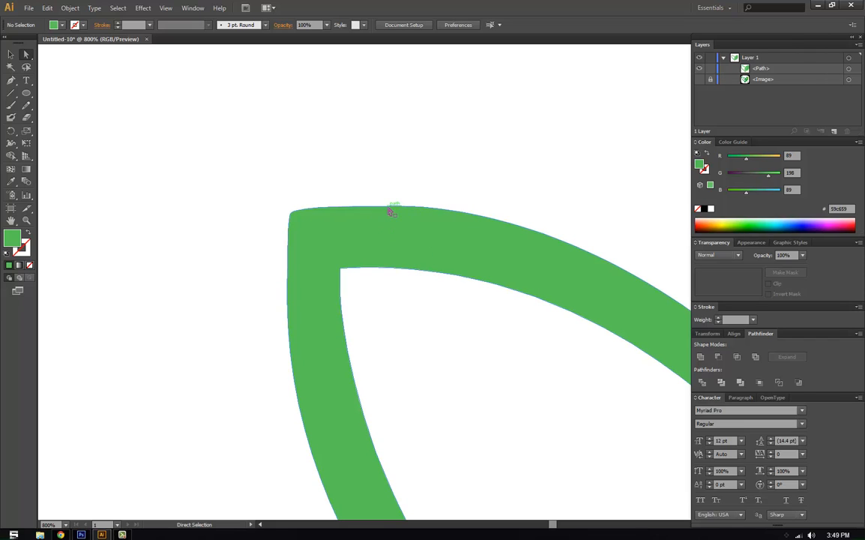
{"action": "left_click", "coordinate": [379, 210]}
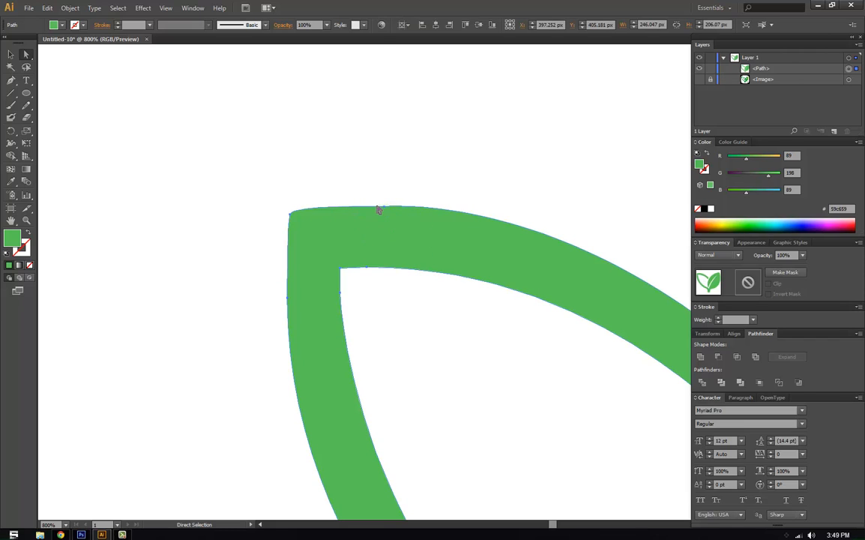
{"action": "left_click", "coordinate": [385, 210]}
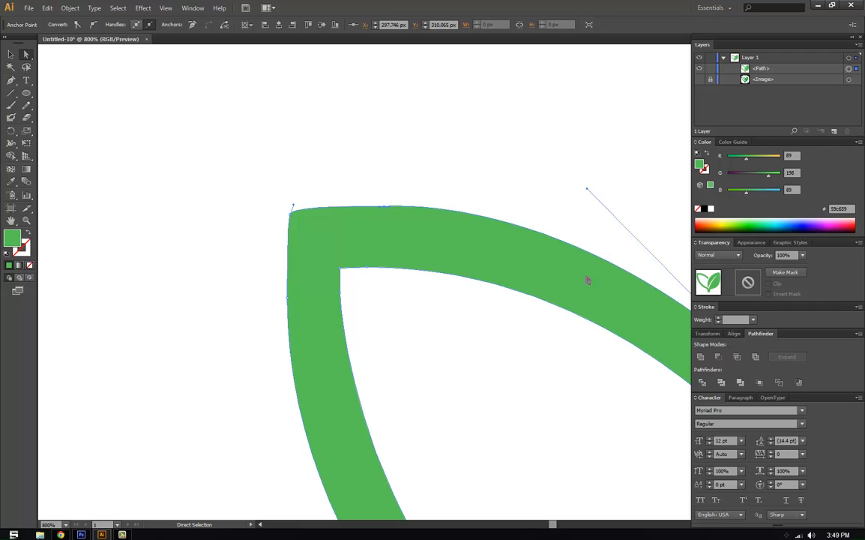
{"action": "left_click_drag", "start_coordinate": [387, 209], "coordinate": [369, 204]}
{"action": "left_click", "coordinate": [512, 177]}
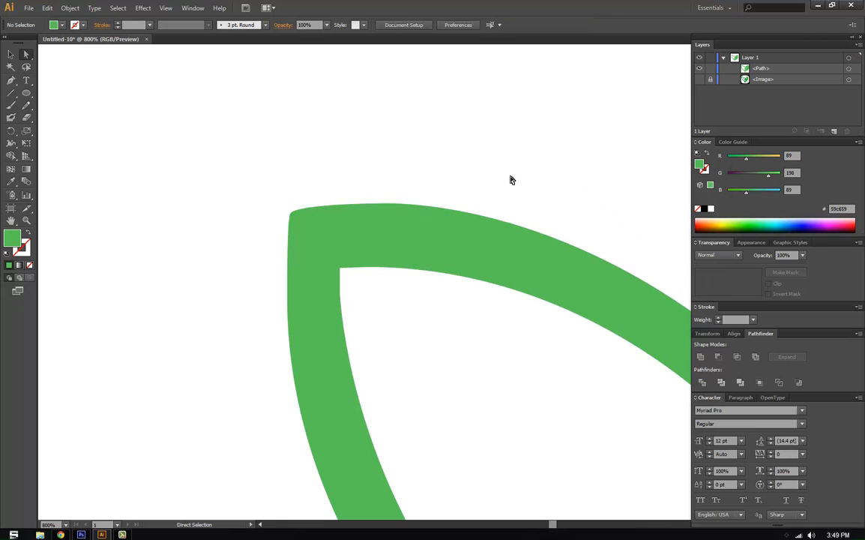
Try to shorten the long handle of the anchor on the right leaf's lower edge near the stem, and undo the change
{"action": "key", "text": "space"}
{"action": "left_click_drag", "start_coordinate": [544, 403], "coordinate": [264, 309]}
{"action": "left_click_drag", "start_coordinate": [477, 509], "coordinate": [373, 105]}
{"action": "left_click_drag", "start_coordinate": [450, 490], "coordinate": [419, 293]}
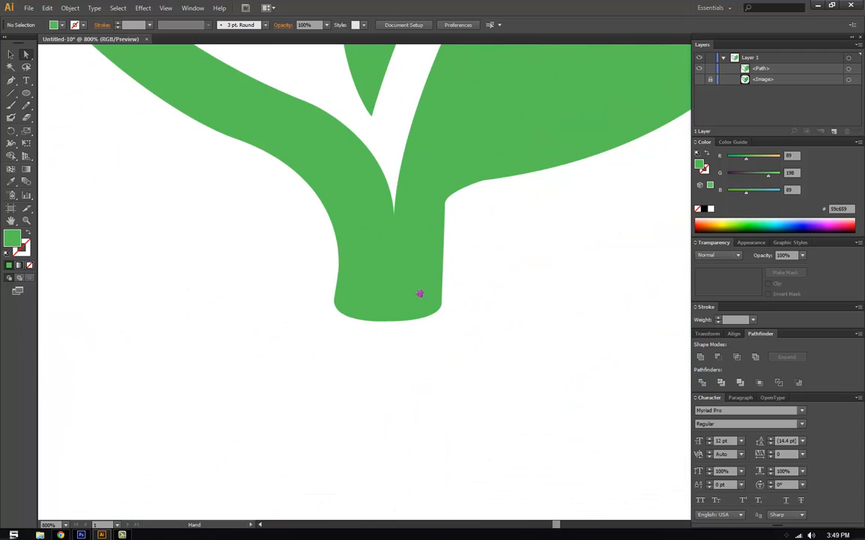
{"action": "left_click", "coordinate": [483, 183]}
{"action": "key", "text": "space"}
{"action": "left_click_drag", "start_coordinate": [530, 241], "coordinate": [292, 365]}
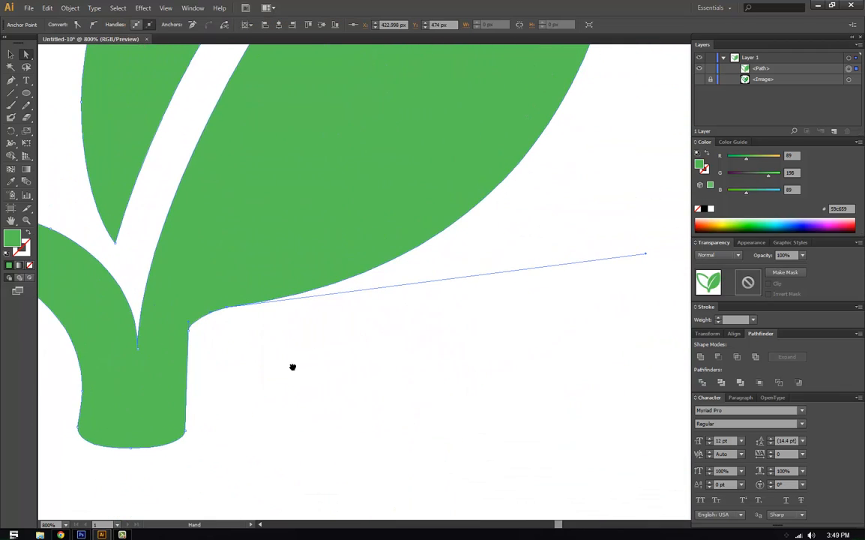
{"action": "left_click_drag", "start_coordinate": [647, 257], "coordinate": [571, 270]}
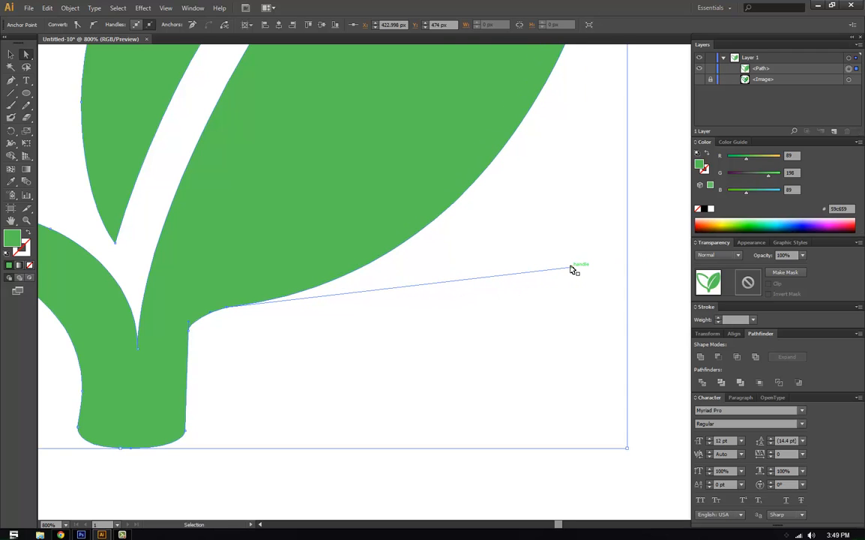
{"action": "key", "text": "ctrl+z"}
{"action": "left_click", "coordinate": [241, 360]}
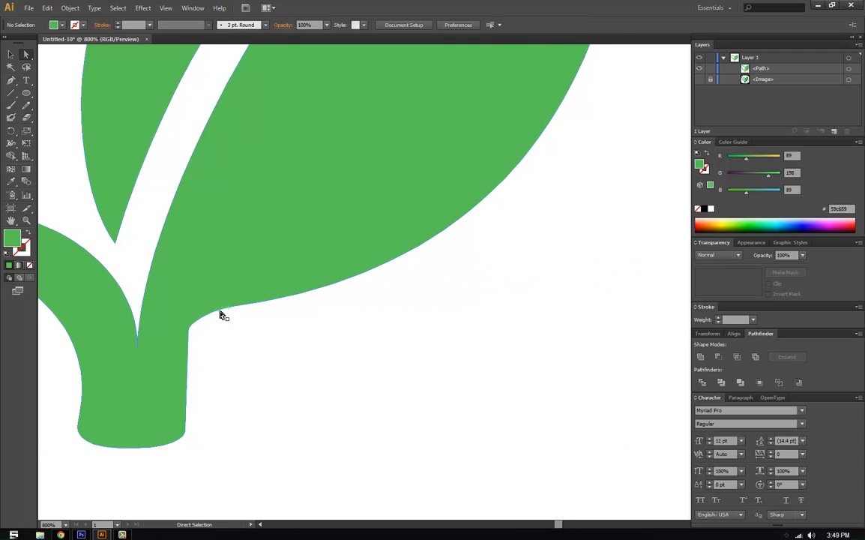
Adjust the short handle of the anchor on the right leaf's lower edge to round the bend into the stem
{"action": "left_click", "coordinate": [204, 317]}
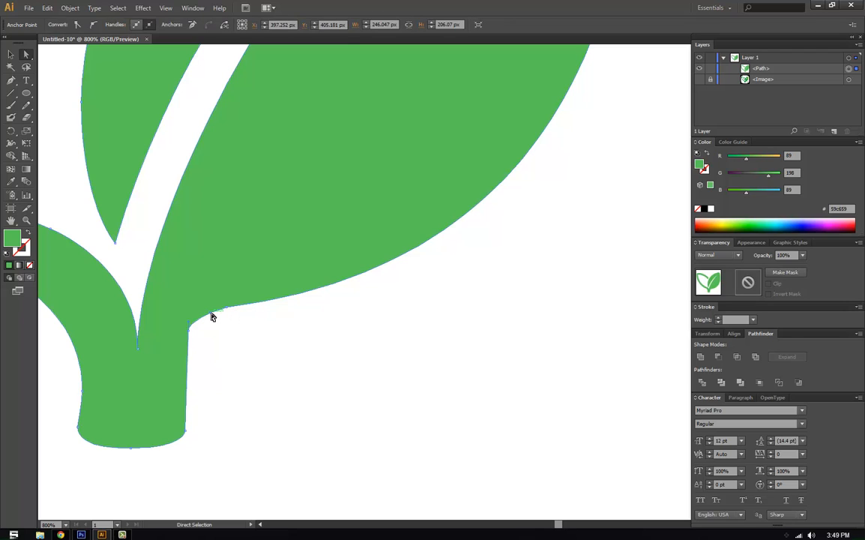
{"action": "left_click", "coordinate": [207, 316]}
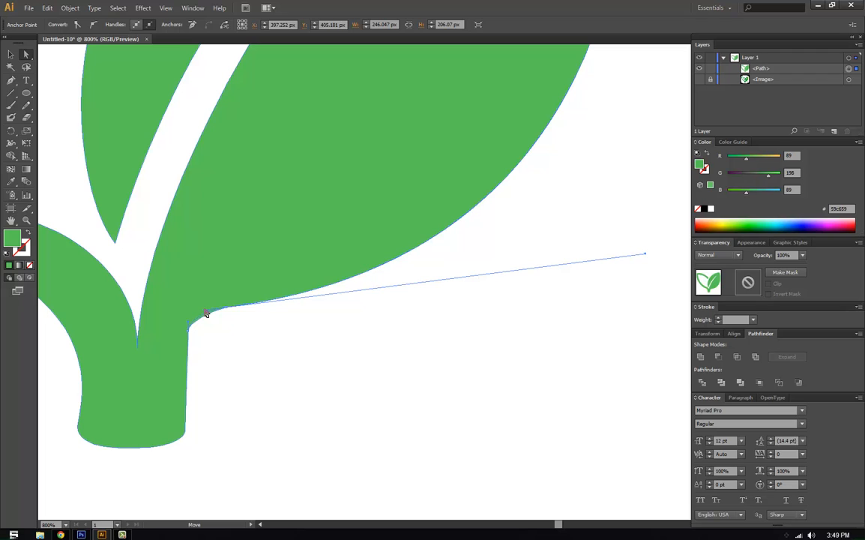
{"action": "left_click", "coordinate": [239, 352]}
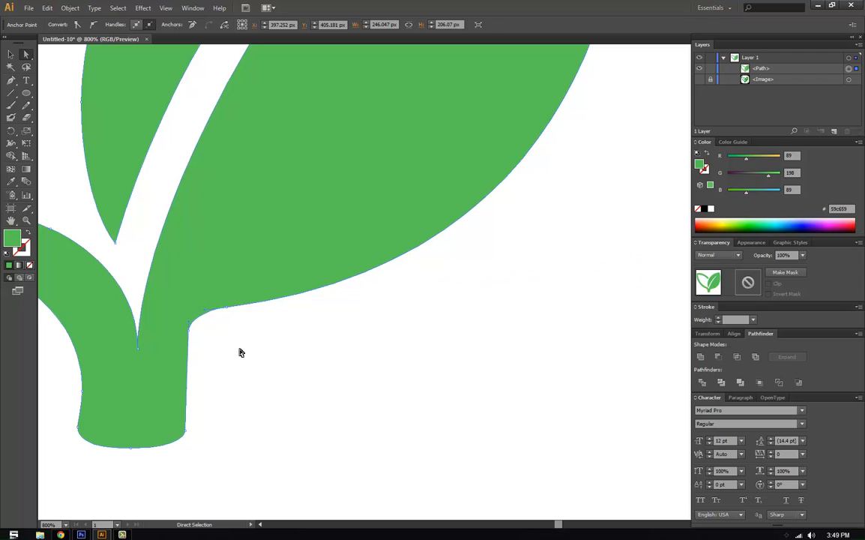
{"action": "left_click", "coordinate": [228, 308]}
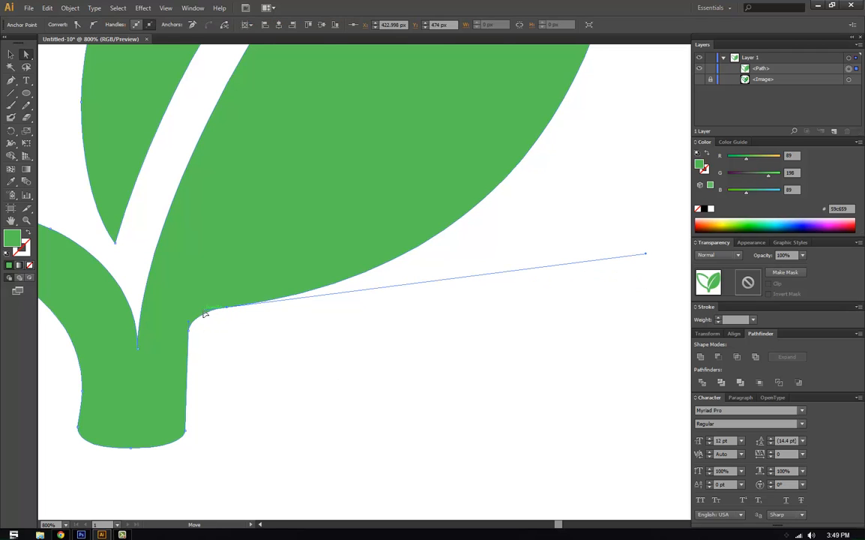
{"action": "left_click", "coordinate": [205, 313]}
{"action": "left_click", "coordinate": [311, 398]}
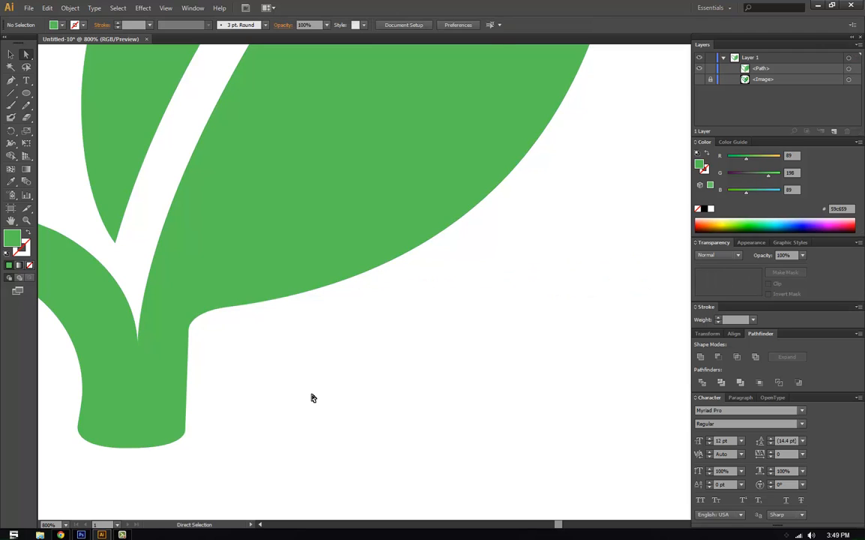
Try to curve the stem's right edge outward by moving the lower handle of the anchor at its top
{"action": "left_click", "coordinate": [190, 336]}
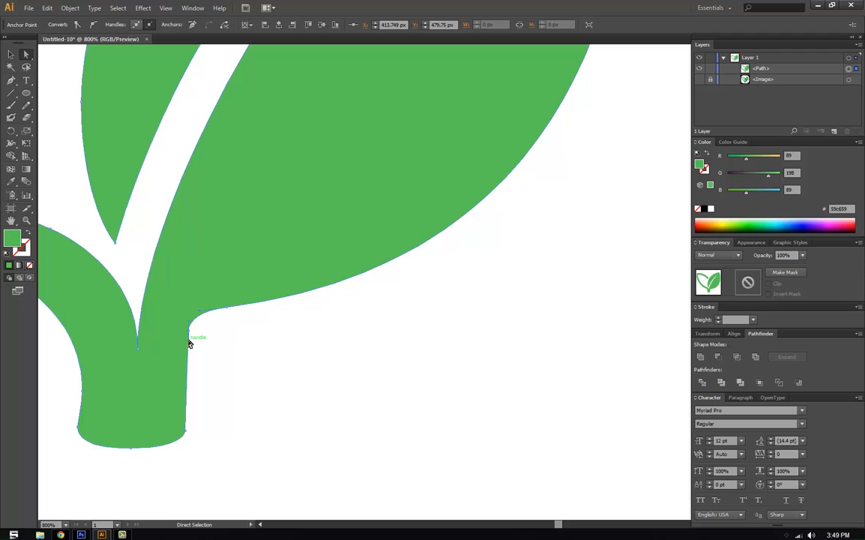
{"action": "left_click", "coordinate": [189, 343]}
{"action": "left_click", "coordinate": [190, 348]}
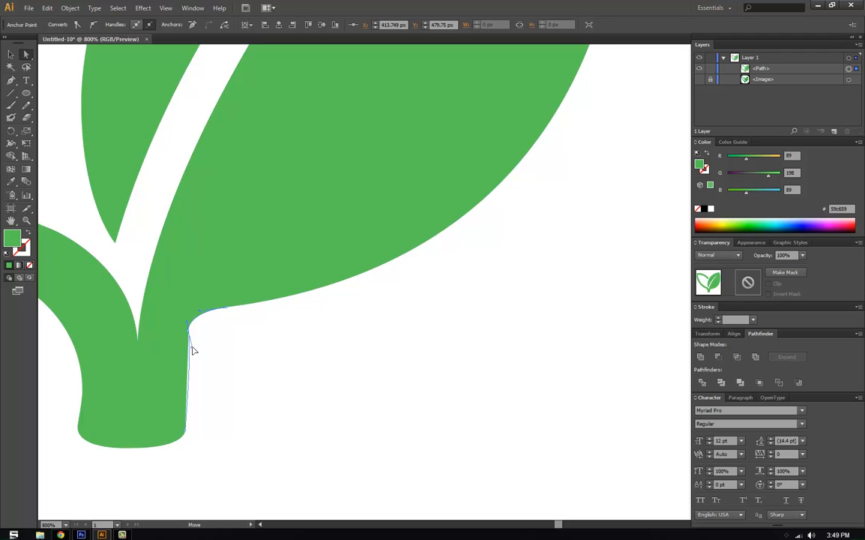
{"action": "left_click_drag", "start_coordinate": [192, 346], "coordinate": [192, 345]}
{"action": "left_click", "coordinate": [389, 366]}
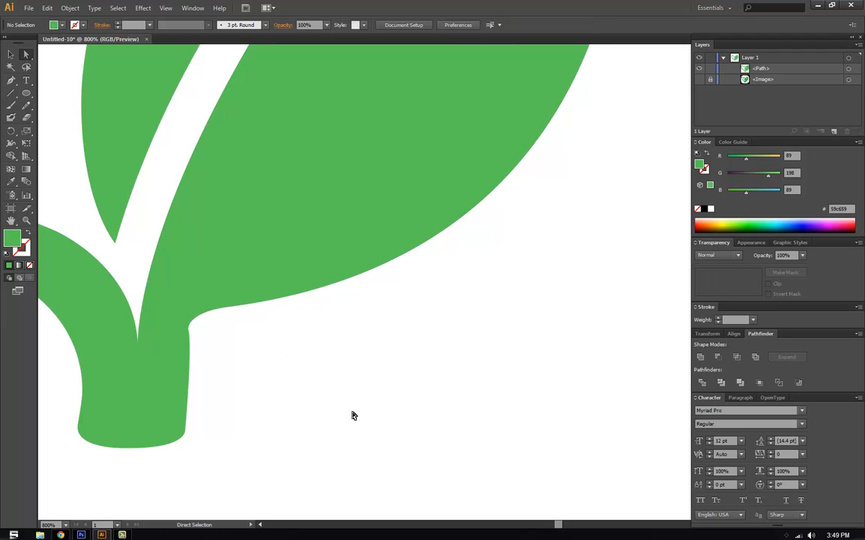
Nudge the upper handle of the anchor at the top of the stem's right edge, and deselect the path
{"action": "left_click", "coordinate": [189, 330]}
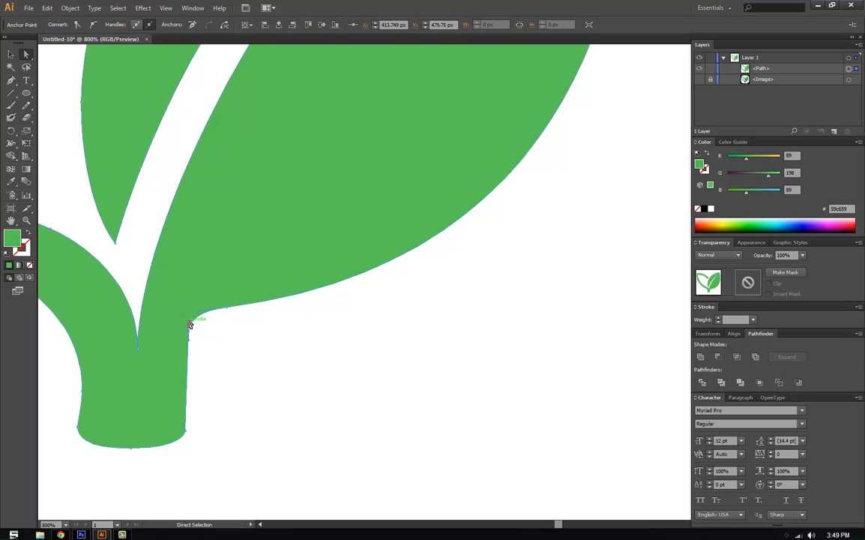
{"action": "left_click_drag", "start_coordinate": [189, 321], "coordinate": [190, 322]}
{"action": "left_click", "coordinate": [509, 390]}
Hide the finished green leaf path in the layer
{"action": "key", "text": "ctrl+minus"}
{"action": "key", "text": "ctrl+minus"}
{"action": "key", "text": "ctrl+minus"}
{"action": "key", "text": "ctrl+minus"}
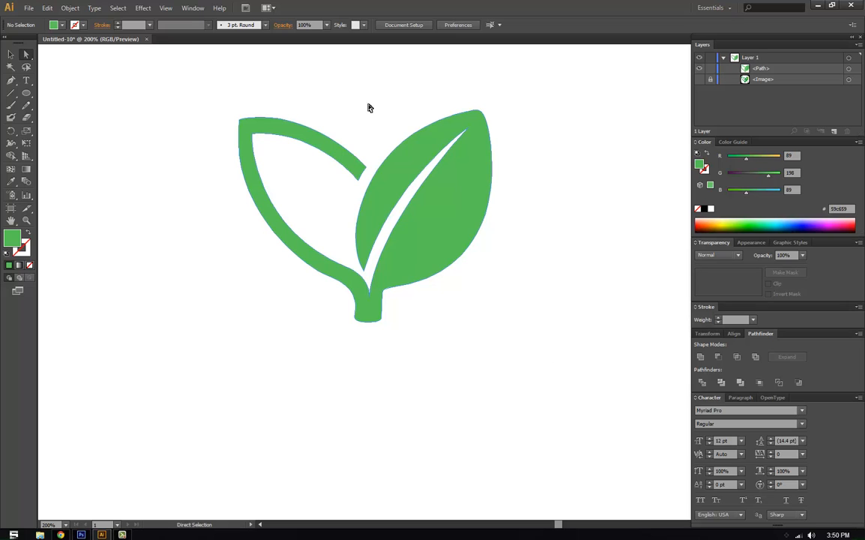
{"action": "left_click", "coordinate": [484, 223]}
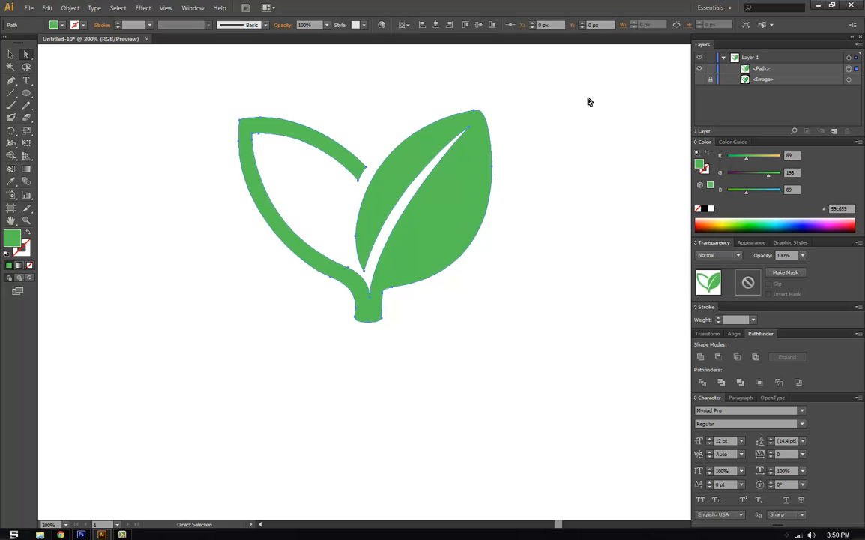
{"action": "left_click", "coordinate": [699, 68]}
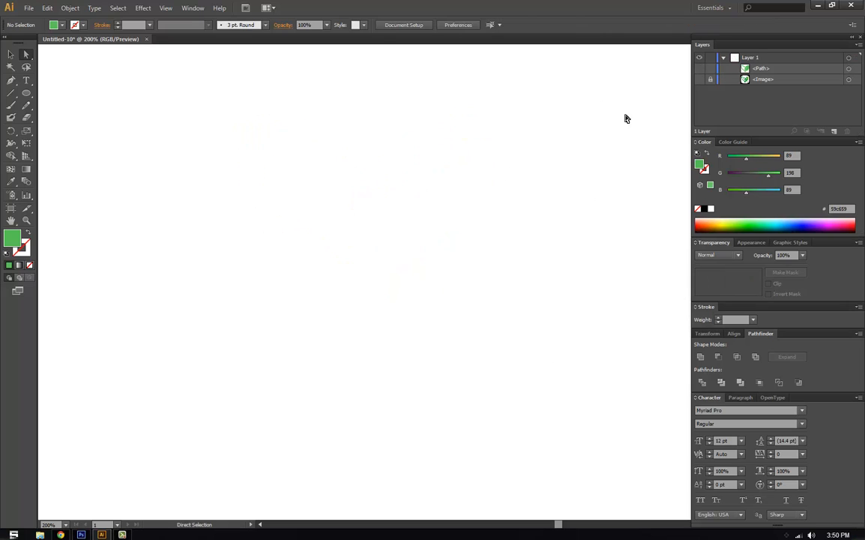
Show the reference image and start a Pen path at the lower tip of the left leaf's inner vein
{"action": "left_click", "coordinate": [698, 79]}
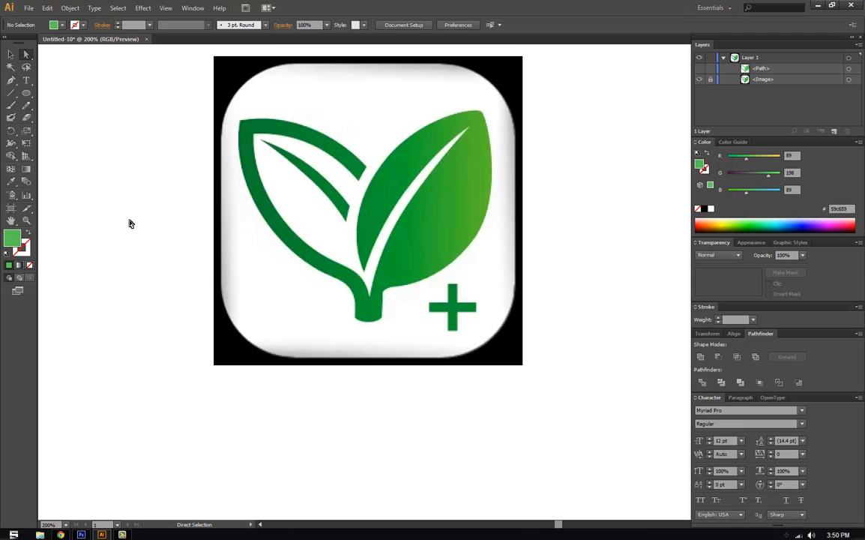
{"action": "key", "text": "ctrl+="}
{"action": "key", "text": "ctrl+="}
{"action": "key", "text": "ctrl+="}
{"action": "key", "text": "ctrl+="}
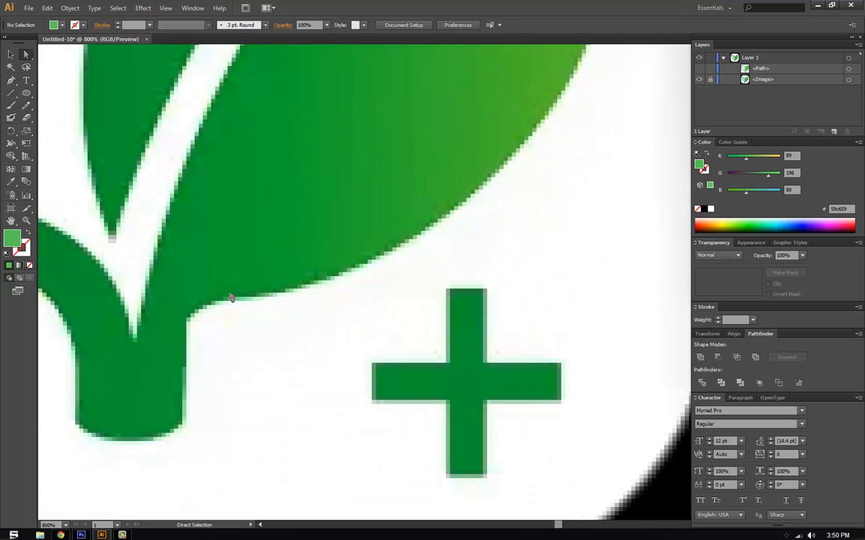
{"action": "key", "text": "space"}
{"action": "left_click_drag", "start_coordinate": [189, 268], "coordinate": [362, 432]}
{"action": "left_click_drag", "start_coordinate": [179, 180], "coordinate": [434, 427]}
{"action": "left_click_drag", "start_coordinate": [236, 261], "coordinate": [287, 273]}
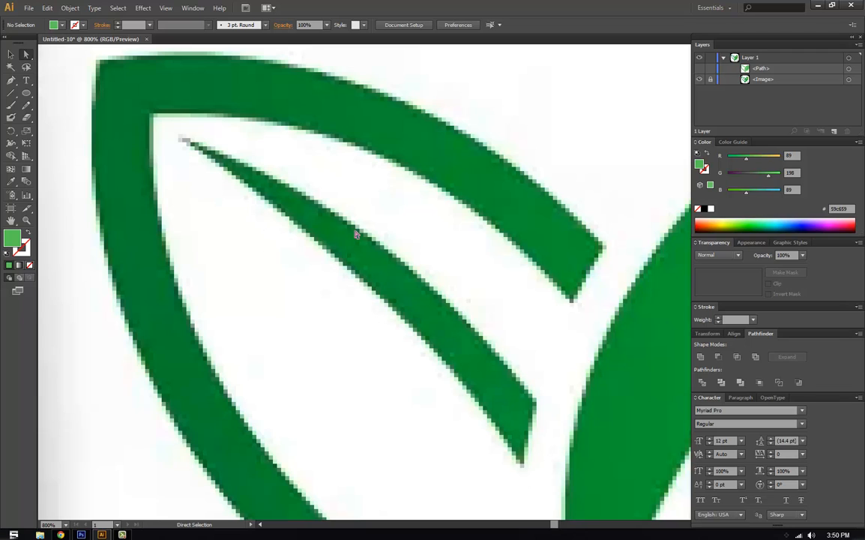
{"action": "left_click", "coordinate": [11, 79]}
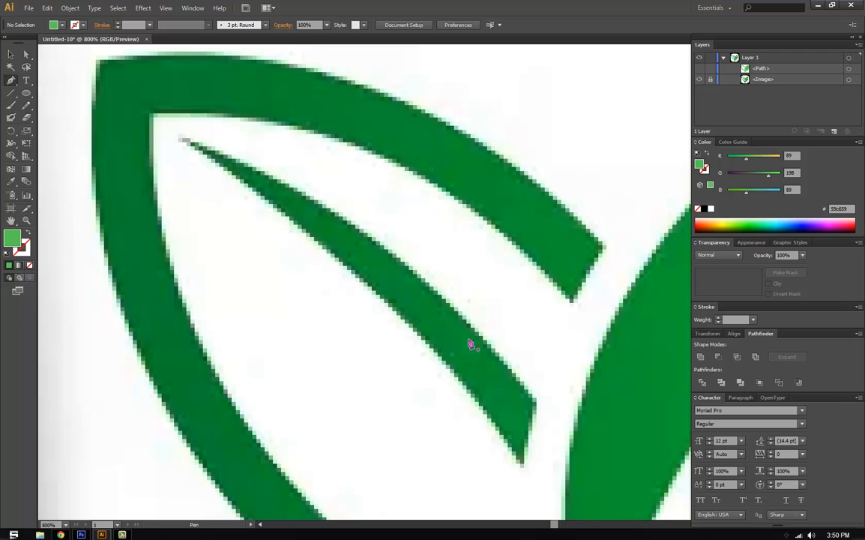
{"action": "left_click", "coordinate": [522, 467]}
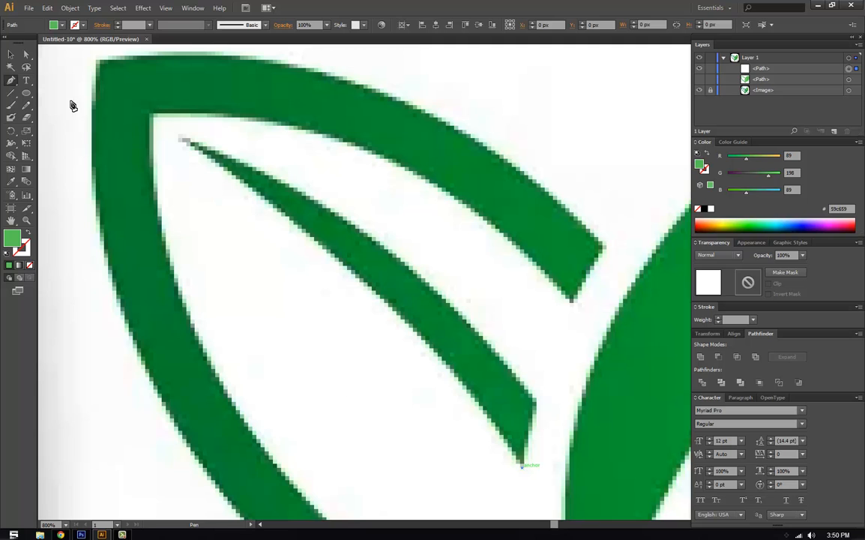
Trace the vein's lower edge as a curve up to its pointed tip, show it as an unfilled outline, and retract the tip's outgoing handle
{"action": "left_click_drag", "start_coordinate": [220, 189], "coordinate": [475, 359]}
{"action": "key", "text": "ctrl+minus"}
{"action": "key", "text": "ctrl+minus"}
{"action": "key", "text": "ctrl+minus"}
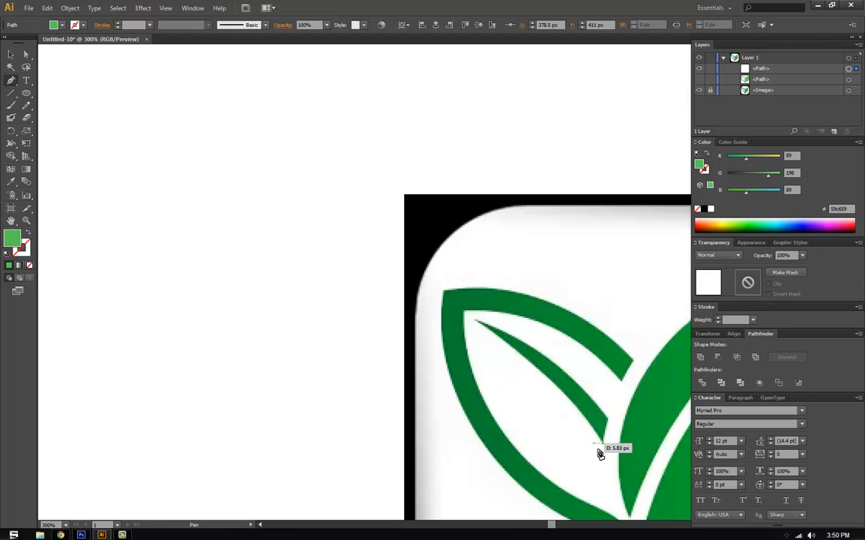
{"action": "left_click", "coordinate": [474, 320]}
{"action": "left_click_drag", "start_coordinate": [373, 257], "coordinate": [370, 251]}
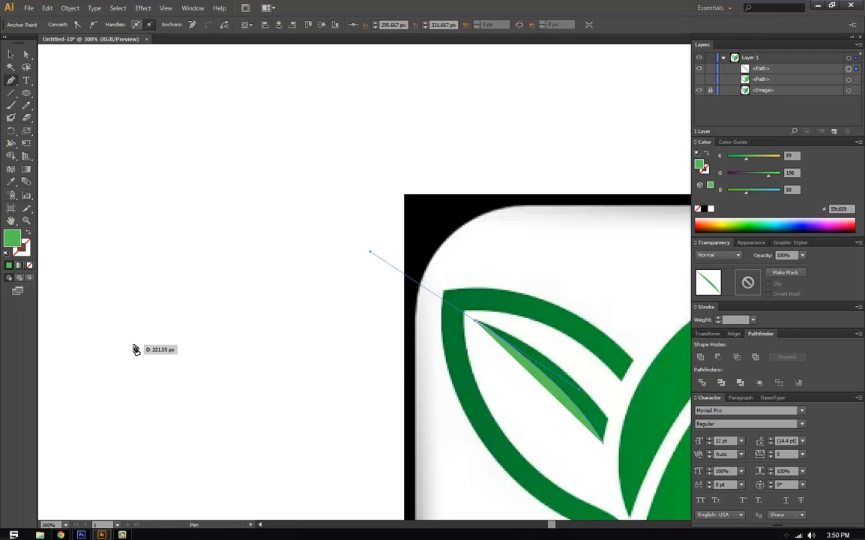
{"action": "left_click", "coordinate": [29, 233]}
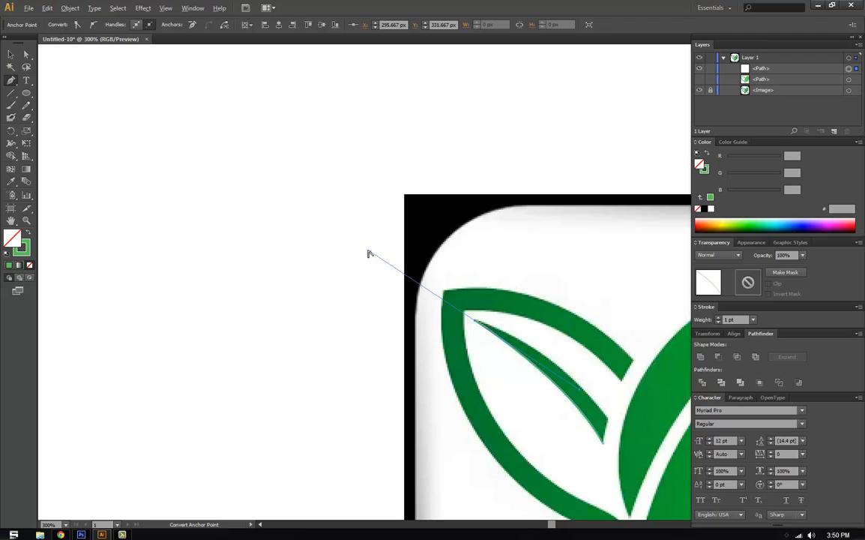
{"action": "left_click_drag", "start_coordinate": [370, 254], "coordinate": [474, 331]}
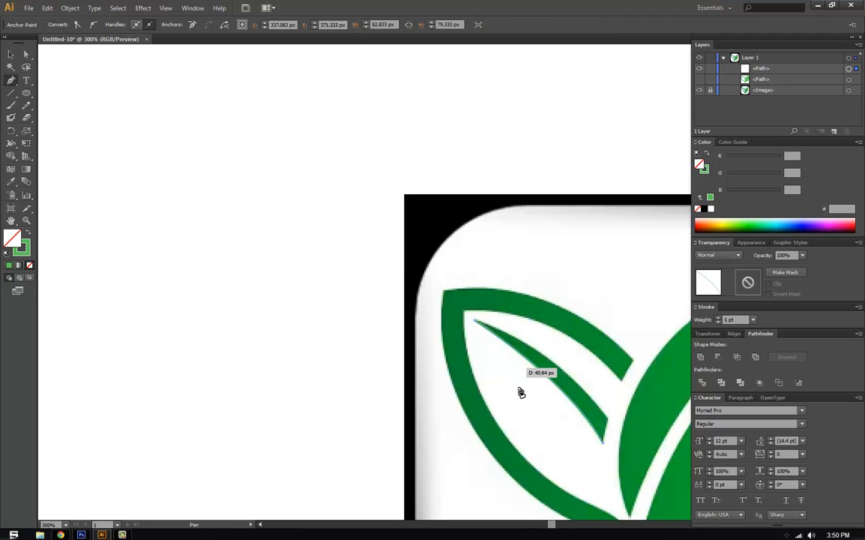
Trace the vein's upper edge and short end to close the path, restore its solid green fill, and deselect it
{"action": "left_click_drag", "start_coordinate": [521, 392], "coordinate": [437, 315]}
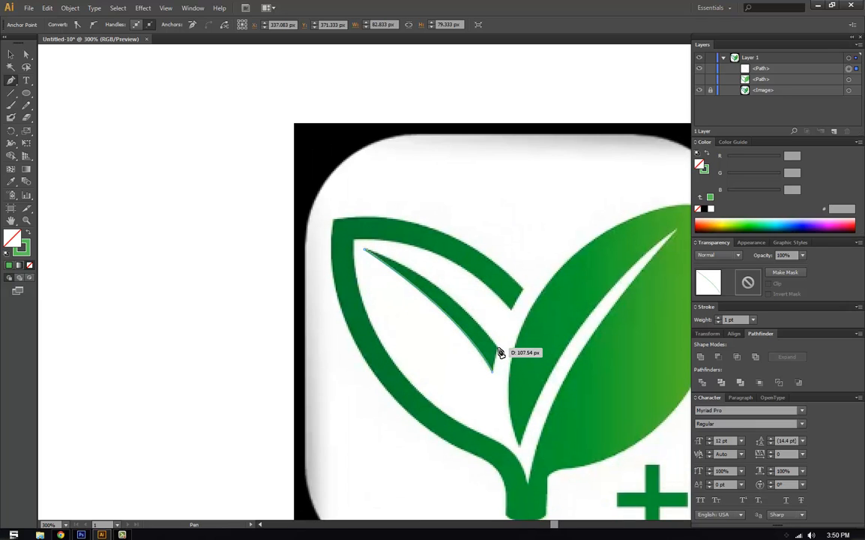
{"action": "left_click_drag", "start_coordinate": [500, 352], "coordinate": [500, 353]}
{"action": "left_click_drag", "start_coordinate": [556, 421], "coordinate": [561, 430]}
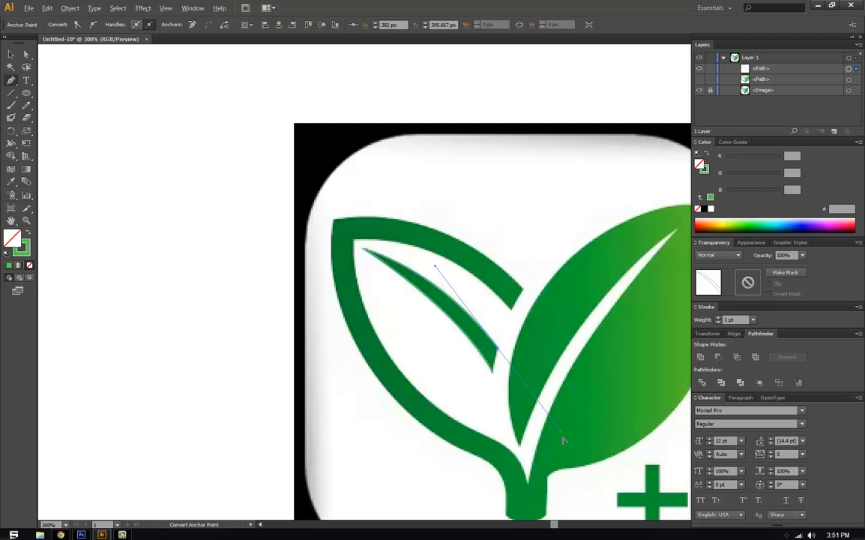
{"action": "mouse_move", "coordinate": [560, 432]}
{"action": "left_mouse_down"}
{"action": "mouse_move", "coordinate": [498, 347]}
{"action": "mouse_move", "coordinate": [497, 391]}
{"action": "mouse_move", "coordinate": [496, 374]}
{"action": "mouse_move", "coordinate": [492, 385]}
{"action": "left_mouse_up"}
{"action": "left_click", "coordinate": [28, 234]}
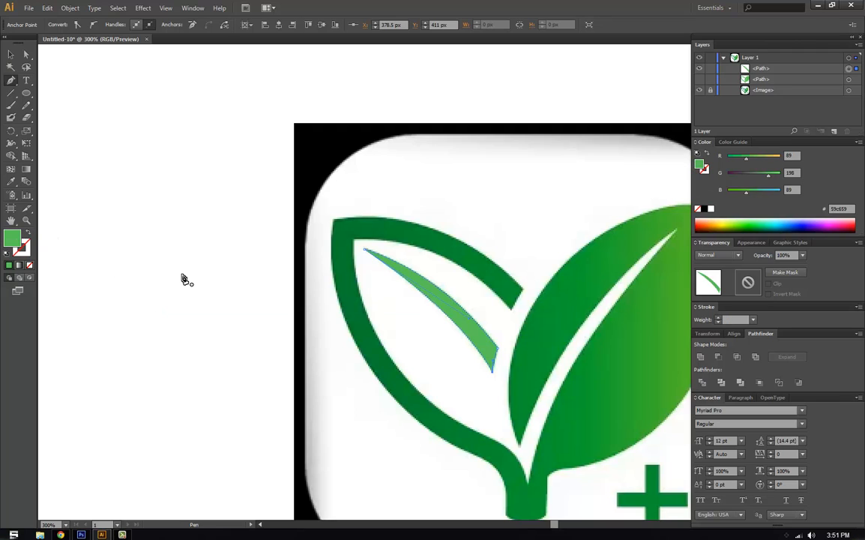
{"action": "key", "text": "v"}
{"action": "left_click", "coordinate": [639, 184]}
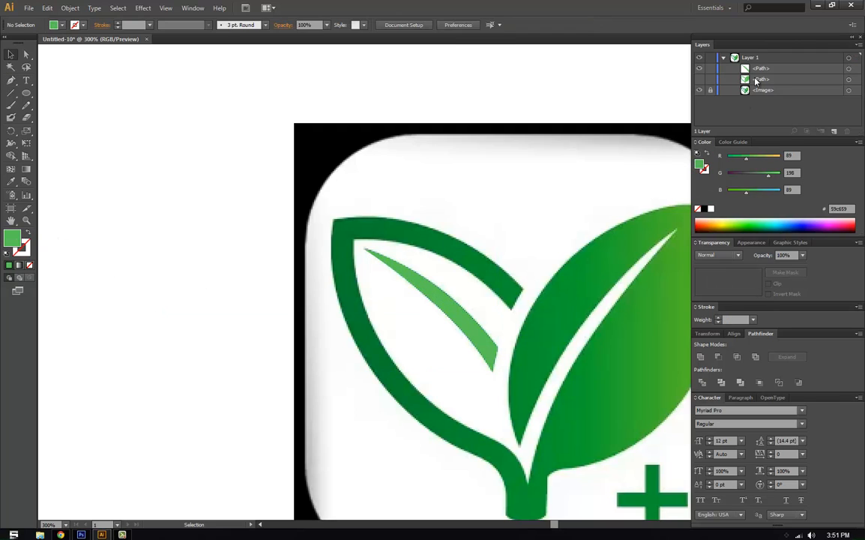
Show the leaf path again and hide the reference image to check the traced artwork on its own
{"action": "left_click", "coordinate": [699, 89]}
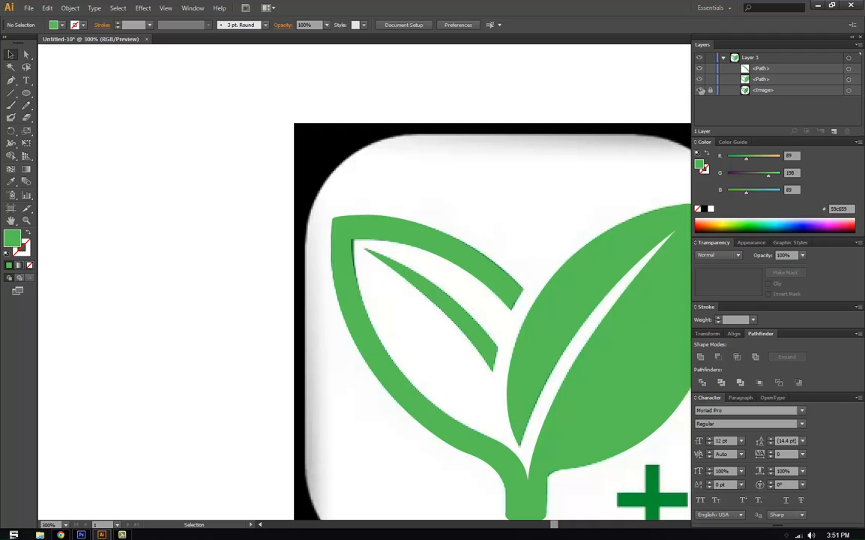
{"action": "left_click", "coordinate": [700, 90]}
{"action": "left_click_drag", "start_coordinate": [577, 155], "coordinate": [386, 91]}
{"action": "key", "text": "ctrl+minus"}
{"action": "key", "text": "ctrl+minus"}
{"action": "key", "text": "ctrl+minus"}
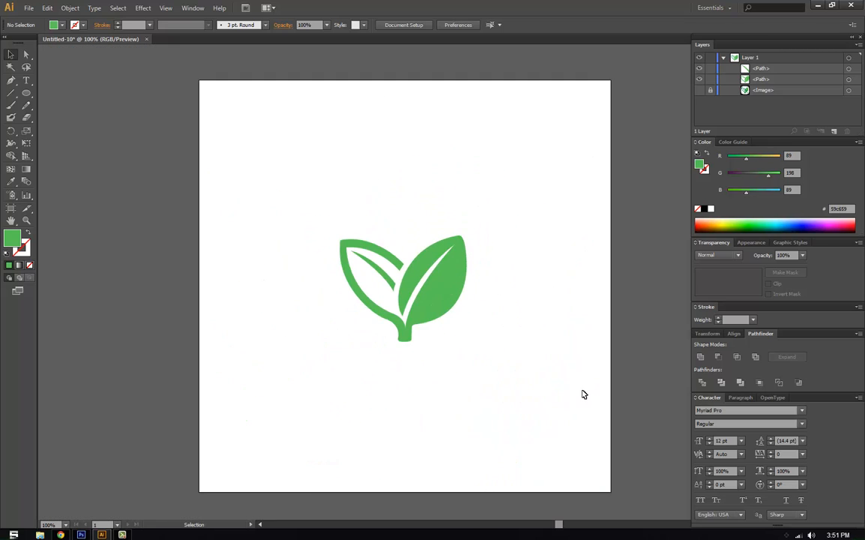
{"action": "left_click_drag", "start_coordinate": [315, 192], "coordinate": [467, 381]}
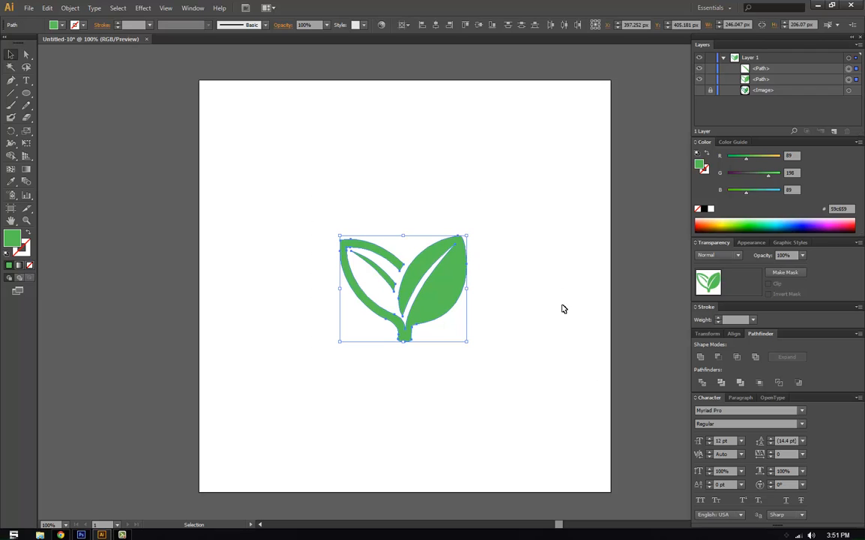
{"action": "left_click", "coordinate": [584, 215]}
Show the reference image again and switch to the Rectangle tool at the plus sign
{"action": "left_click", "coordinate": [699, 90]}
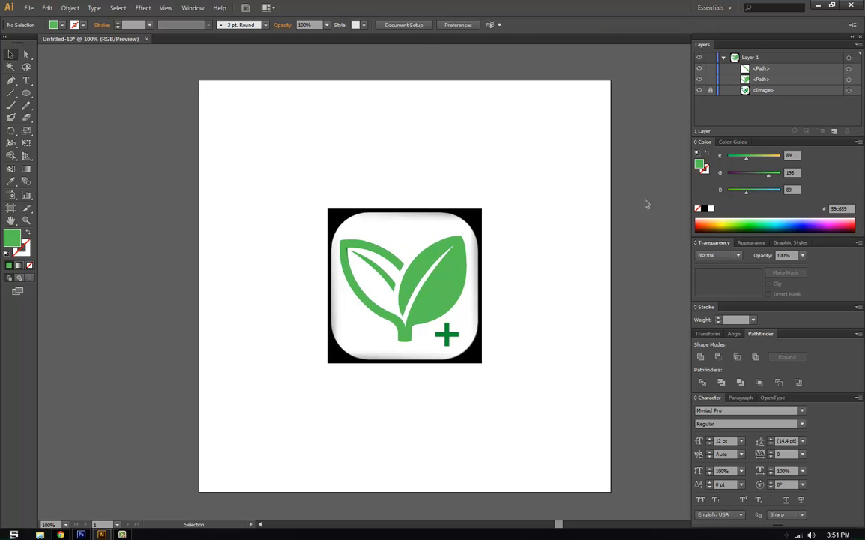
{"action": "key", "text": "ctrl+plus"}
{"action": "key", "text": "ctrl+plus"}
{"action": "key", "text": "ctrl+plus"}
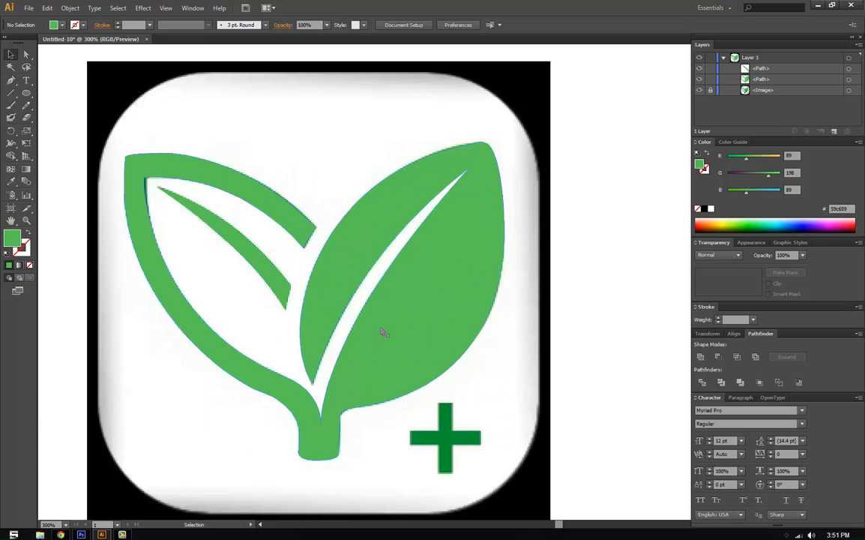
{"action": "left_click_drag", "start_coordinate": [441, 385], "coordinate": [425, 333]}
{"action": "left_click_drag", "start_coordinate": [26, 91], "coordinate": [62, 93]}
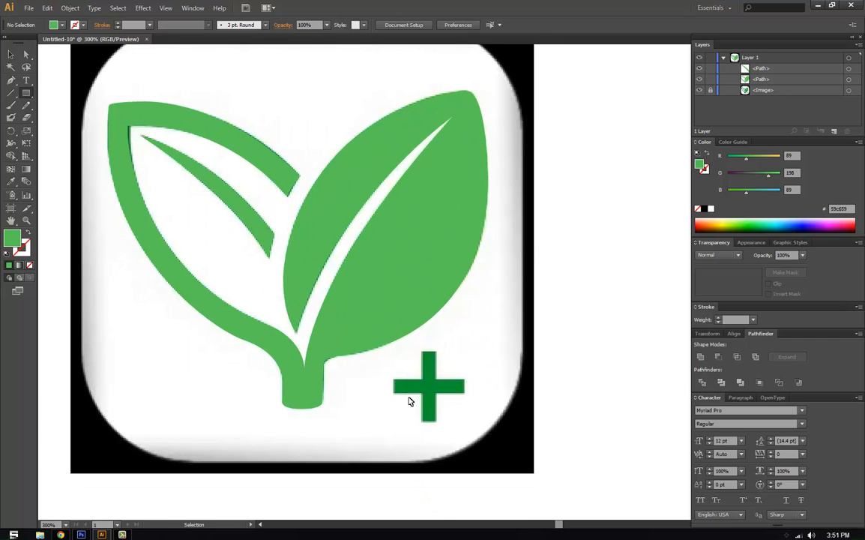
{"action": "key", "text": "ctrl+plus"}
{"action": "key", "text": "ctrl+plus"}
{"action": "key", "text": "ctrl+plus"}
{"action": "left_click_drag", "start_coordinate": [412, 386], "coordinate": [489, 232]}
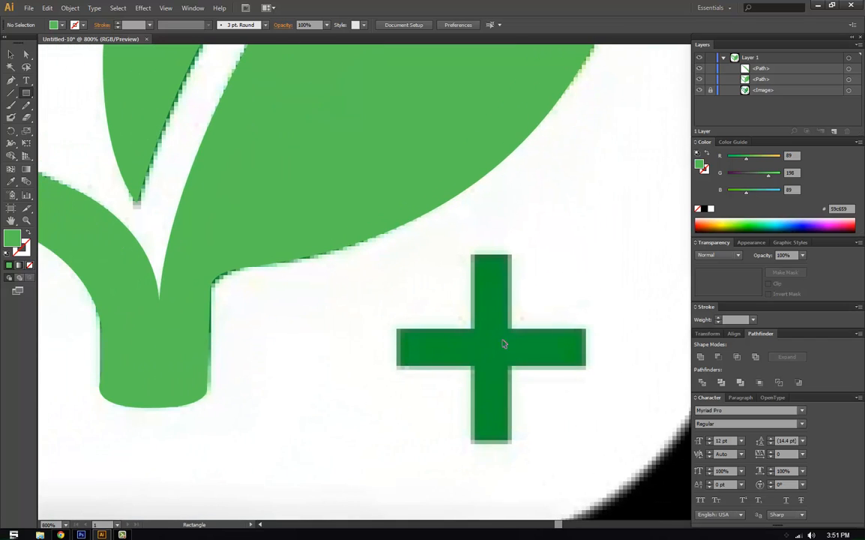
Cover the plus sign's vertical bar with a green rectangle 45 px tall and widen it to 10 px
{"action": "key", "text": "ctrl+plus"}
{"action": "key", "text": "ctrl+plus"}
{"action": "left_click_drag", "start_coordinate": [507, 332], "coordinate": [507, 332]}
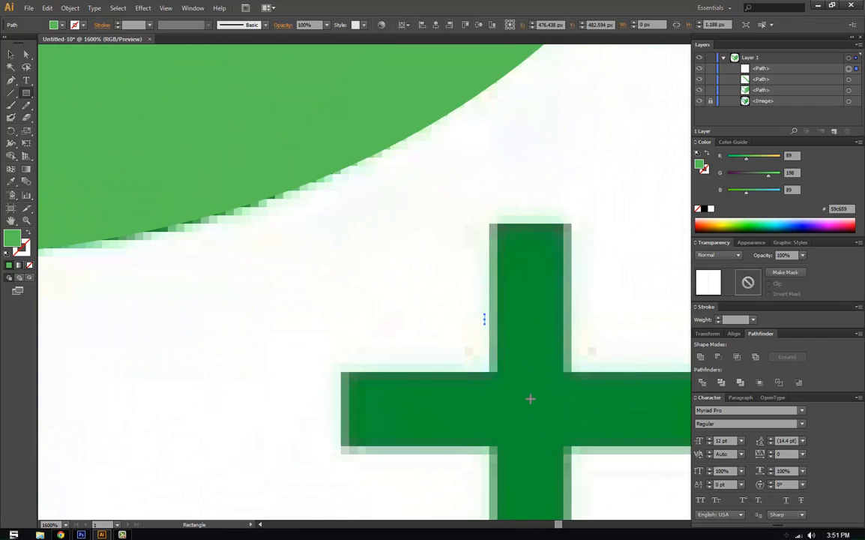
{"action": "key", "text": "ctrl+z"}
{"action": "left_click_drag", "start_coordinate": [529, 399], "coordinate": [467, 308]}
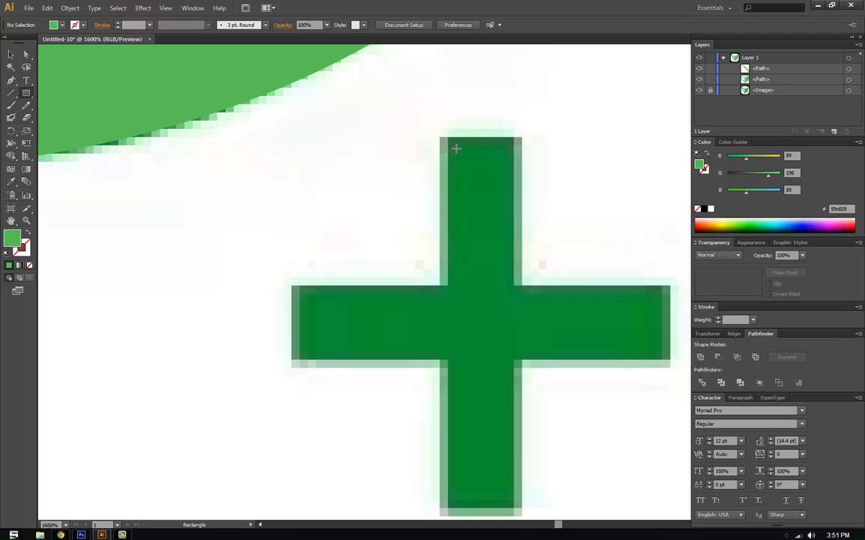
{"action": "left_click_drag", "start_coordinate": [438, 136], "coordinate": [513, 504]}
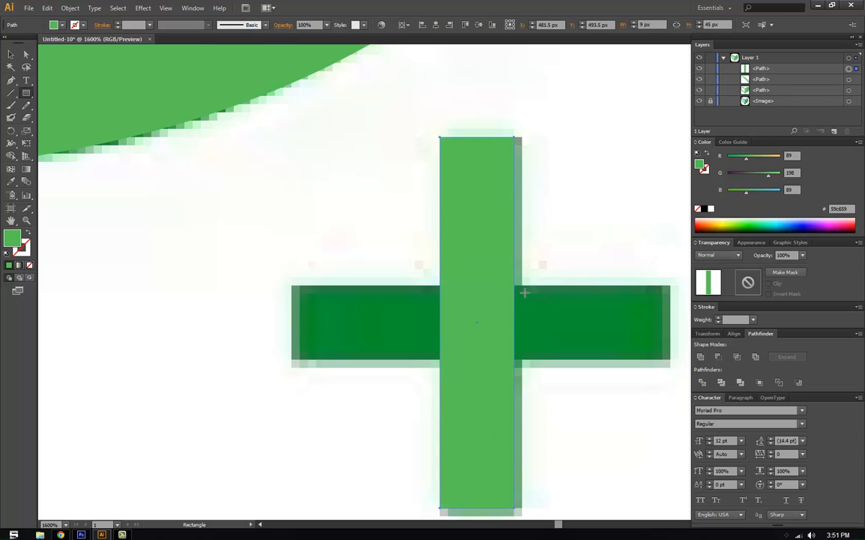
{"action": "key", "text": "v"}
{"action": "left_click_drag", "start_coordinate": [514, 322], "coordinate": [523, 323]}
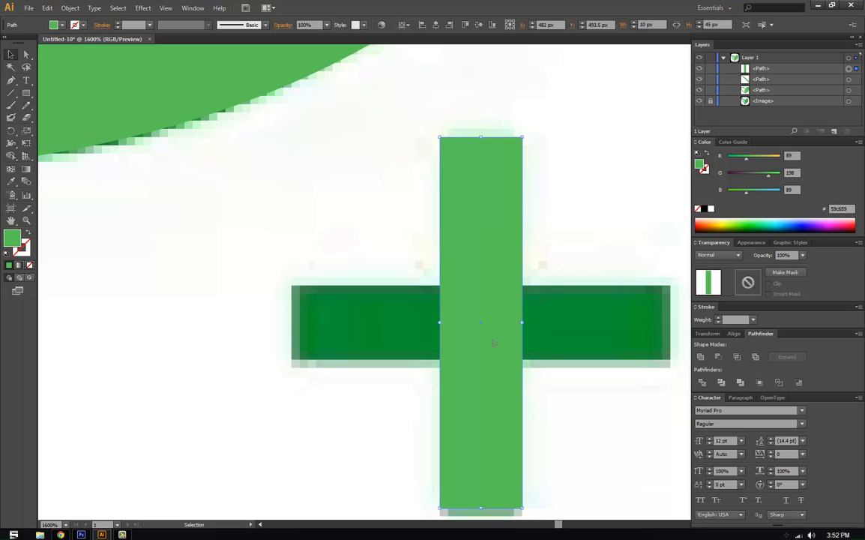
Duplicate the vertical bar in place and rotate the copy 90° to form the plus sign's horizontal bar
{"action": "key", "text": "a"}
{"action": "key", "text": "ctrl+c"}
{"action": "key", "text": "ctrl+f"}
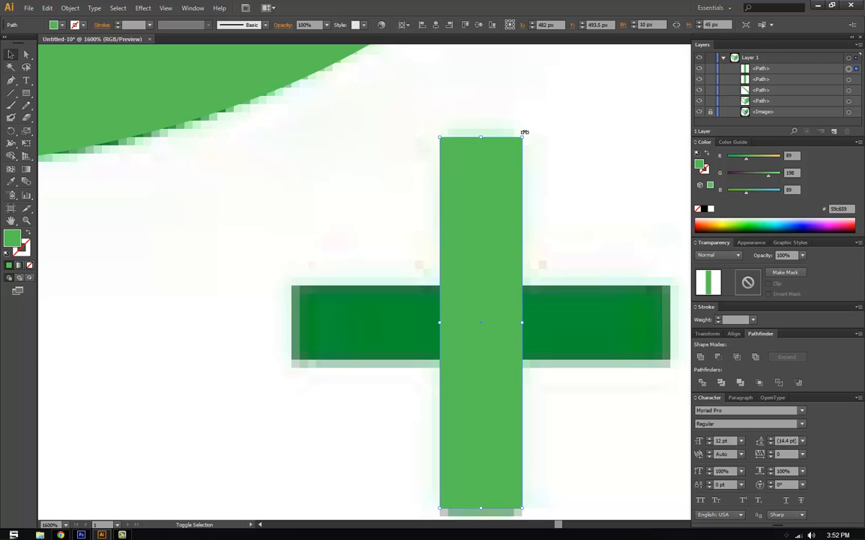
{"action": "left_click_drag", "start_coordinate": [524, 132], "coordinate": [637, 321]}
Unite the plus sign's two bars into a single shape and deselect it
{"action": "left_click_drag", "start_coordinate": [370, 164], "coordinate": [636, 460]}
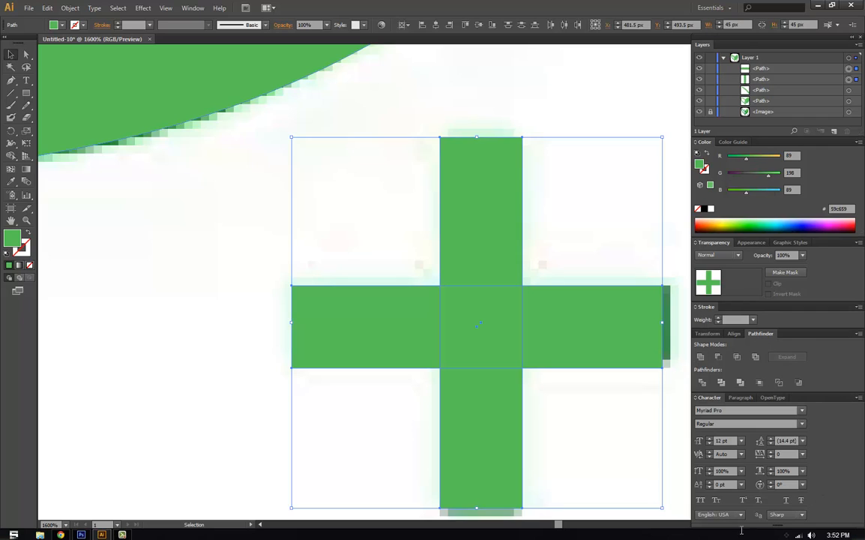
{"action": "left_click", "coordinate": [193, 7]}
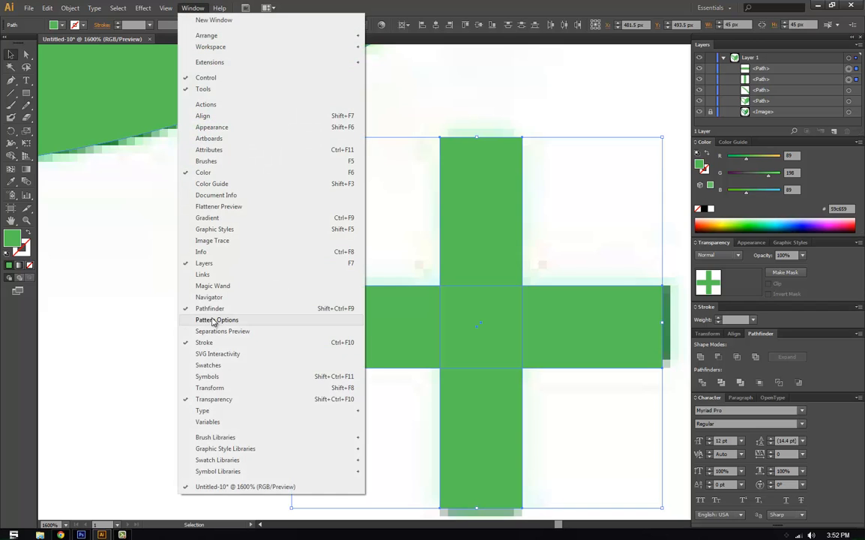
{"action": "double_click", "coordinate": [432, 6]}
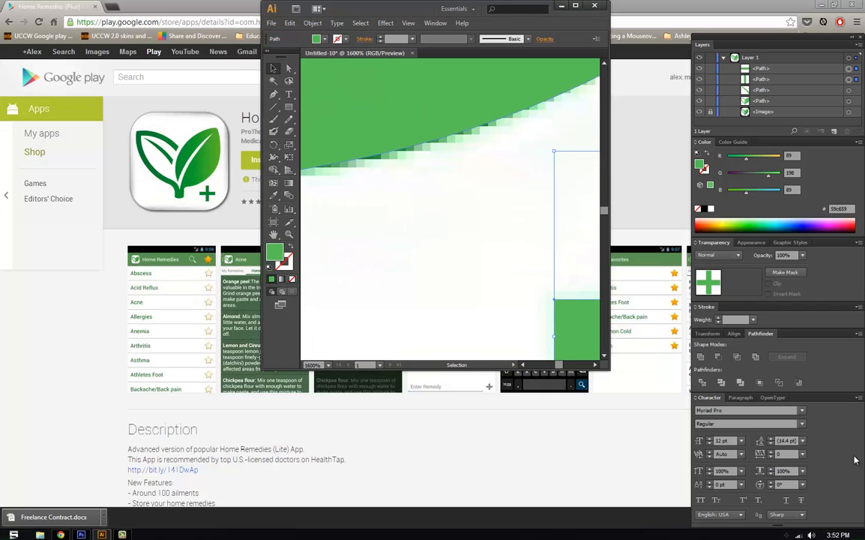
{"action": "double_click", "coordinate": [515, 6]}
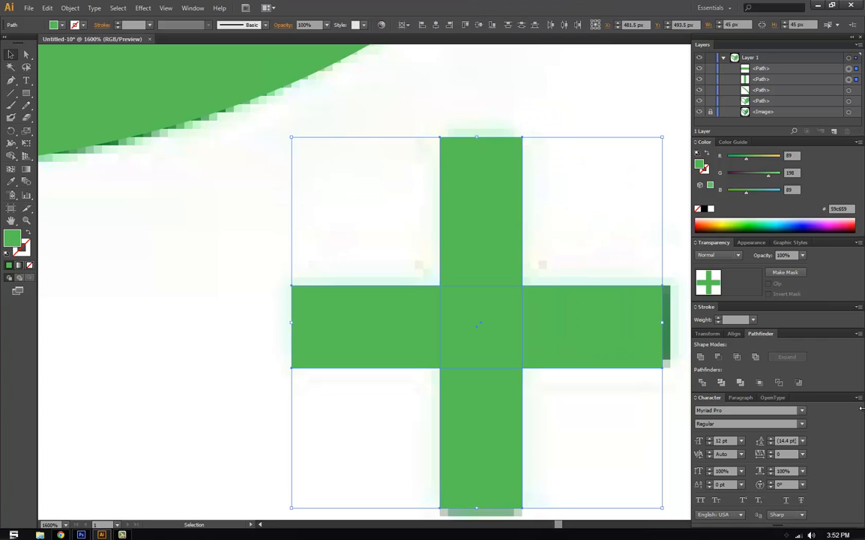
{"action": "left_click", "coordinate": [700, 358]}
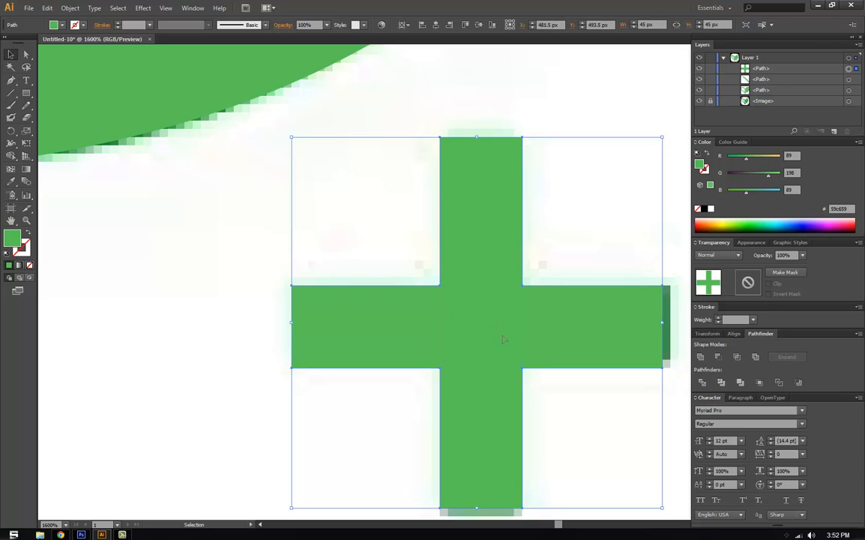
{"action": "left_click", "coordinate": [190, 237]}
Set the fill of the leaf, vein and plus shapes to the lighter green 89d16e
{"action": "key", "text": "ctrl+minus"}
{"action": "key", "text": "ctrl+minus"}
{"action": "key", "text": "ctrl+minus"}
{"action": "key", "text": "ctrl+minus"}
{"action": "key", "text": "ctrl+minus"}
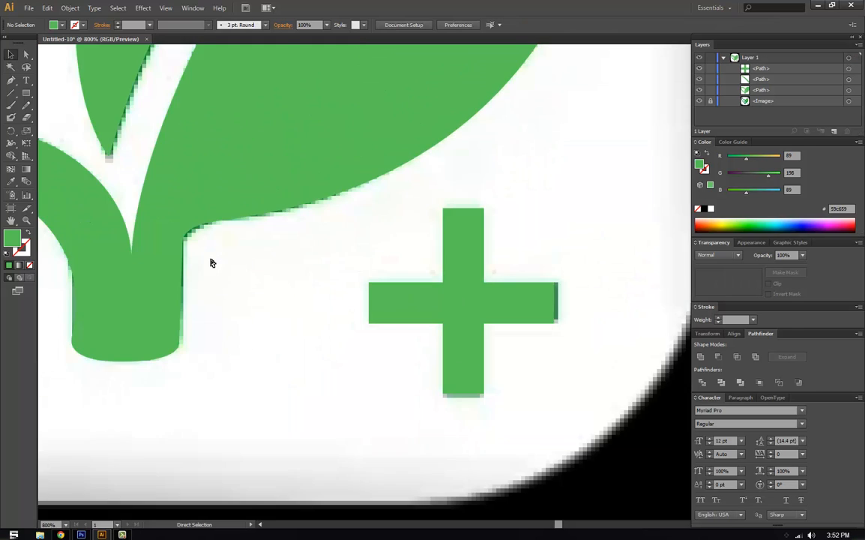
{"action": "key", "text": "space"}
{"action": "left_click_drag", "start_coordinate": [188, 251], "coordinate": [221, 357]}
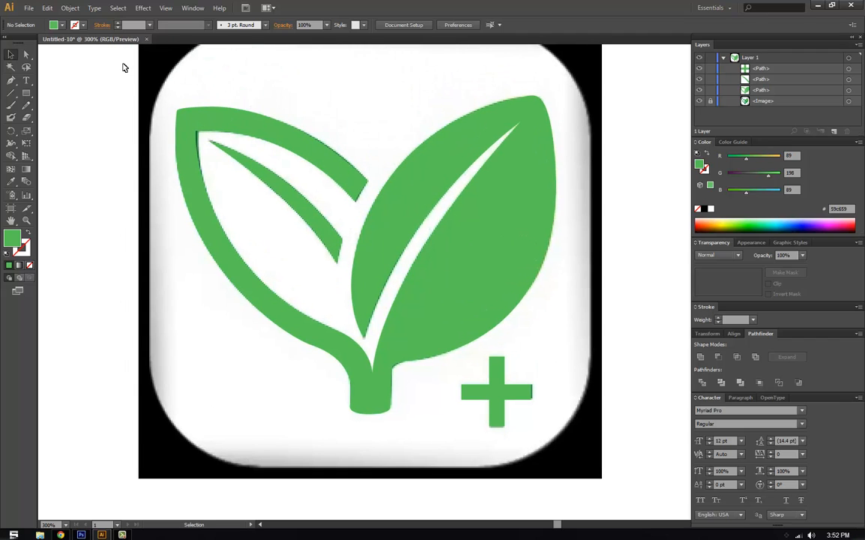
{"action": "left_click_drag", "start_coordinate": [136, 68], "coordinate": [576, 459]}
{"action": "double_click", "coordinate": [12, 237]}
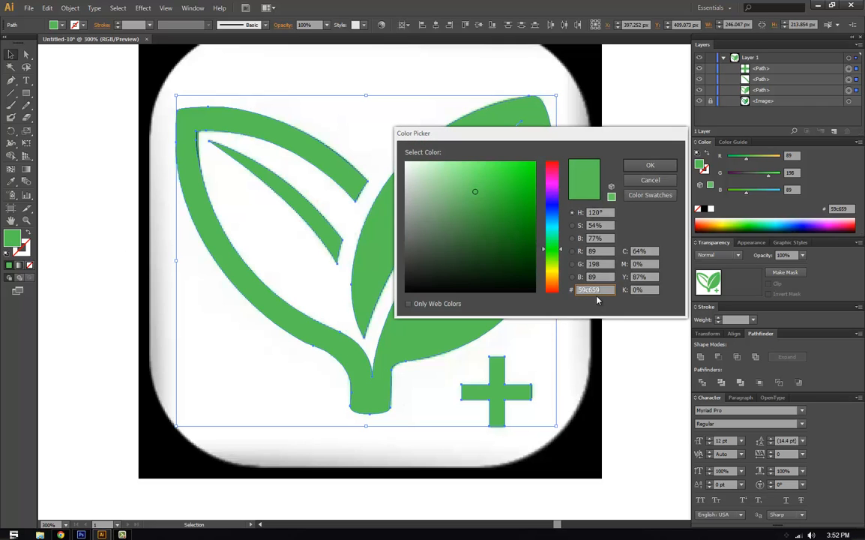
{"action": "type", "text": "89d16e"}
{"action": "left_click", "coordinate": [651, 166]}
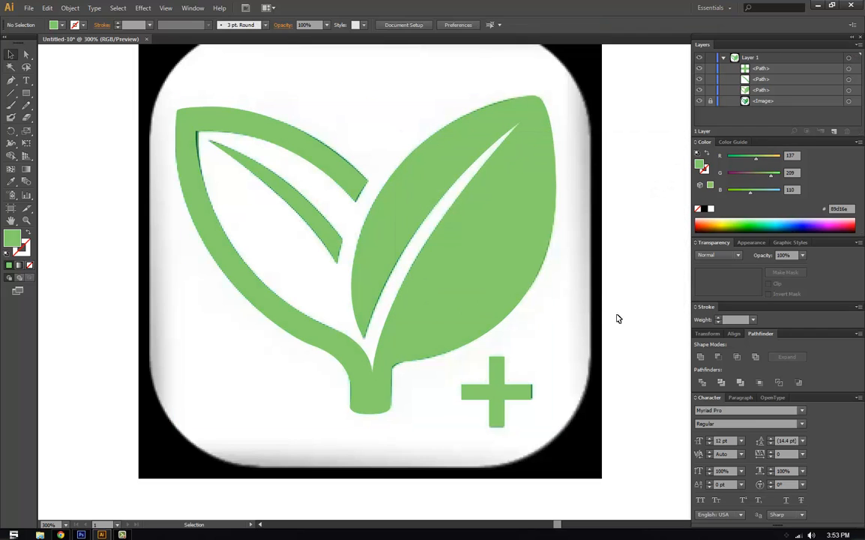
Try the teal fill 28cda6 on the leaf, vein and plus shapes
{"action": "left_click_drag", "start_coordinate": [110, 69], "coordinate": [520, 448]}
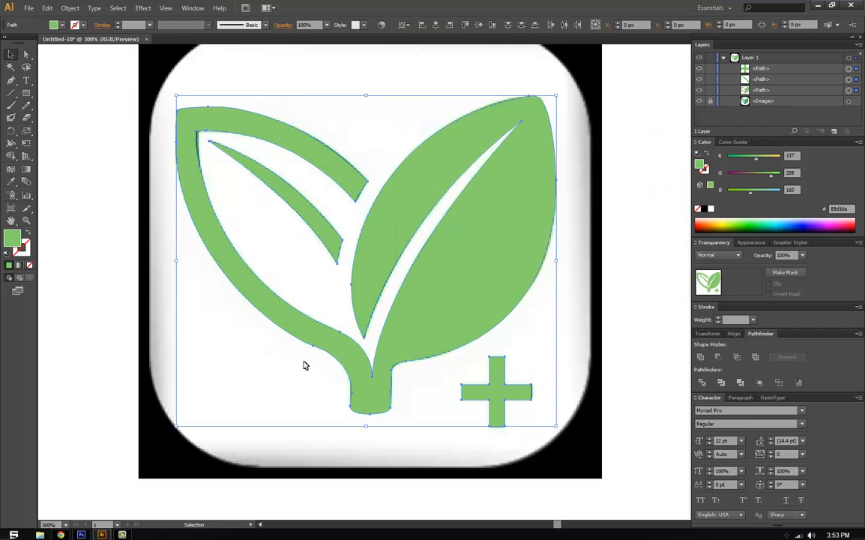
{"action": "double_click", "coordinate": [11, 239]}
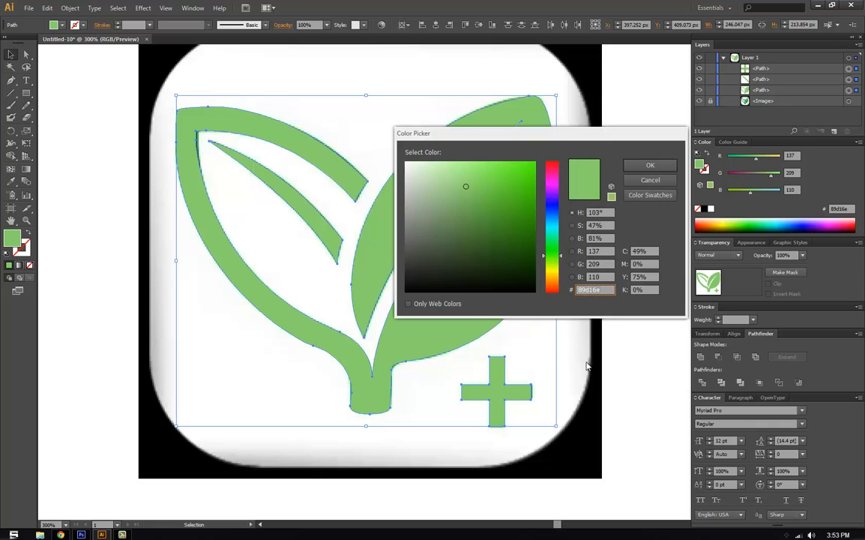
{"action": "type", "text": "28cda"}
{"action": "key", "text": "Return"}
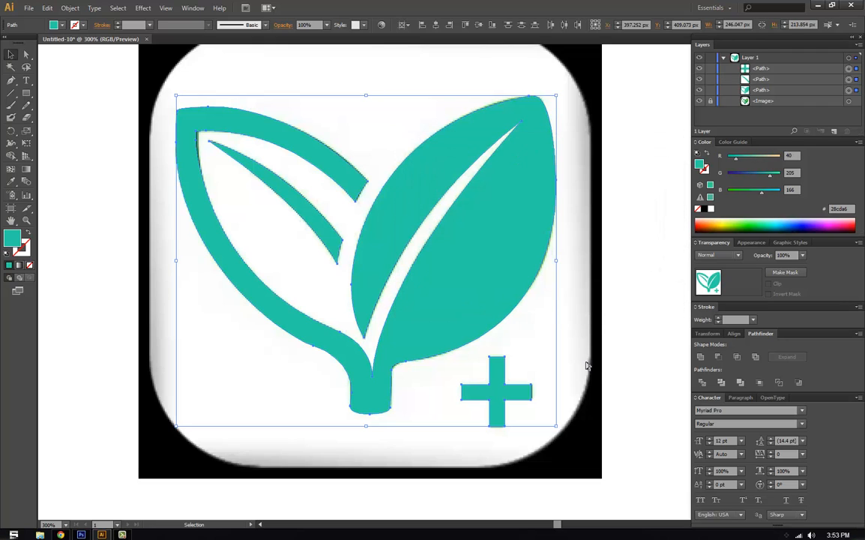
Try the lighter teal fill 3adaa6 on the selected leaf, vein and plus shapes
{"action": "double_click", "coordinate": [13, 237]}
{"action": "key", "text": "BackSpace"}
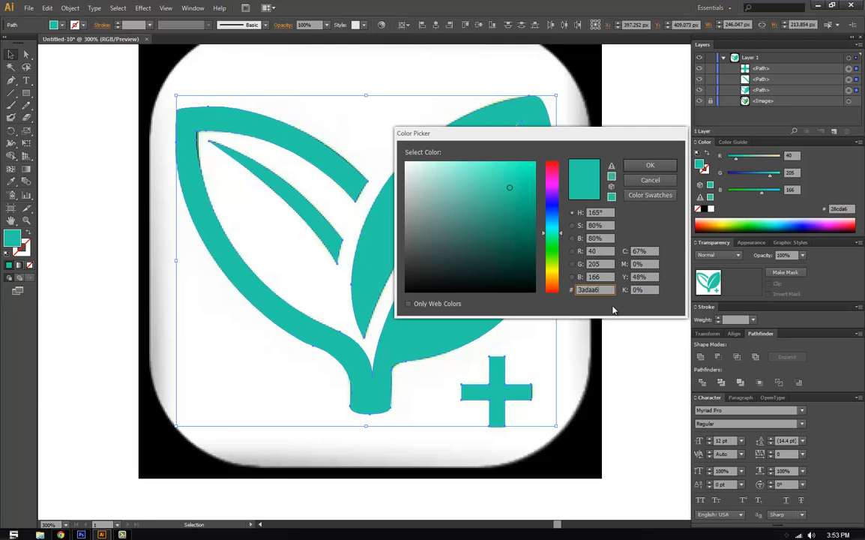
{"action": "key", "text": "Return"}
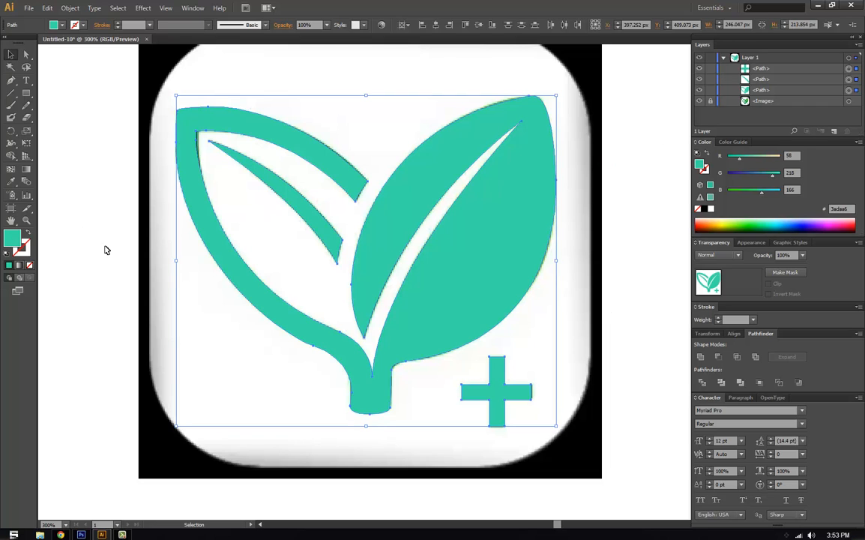
Set the fill of the leaf, vein and plus shapes back to green 89d16e, hide the reference image and deselect the shapes
{"action": "double_click", "coordinate": [12, 238]}
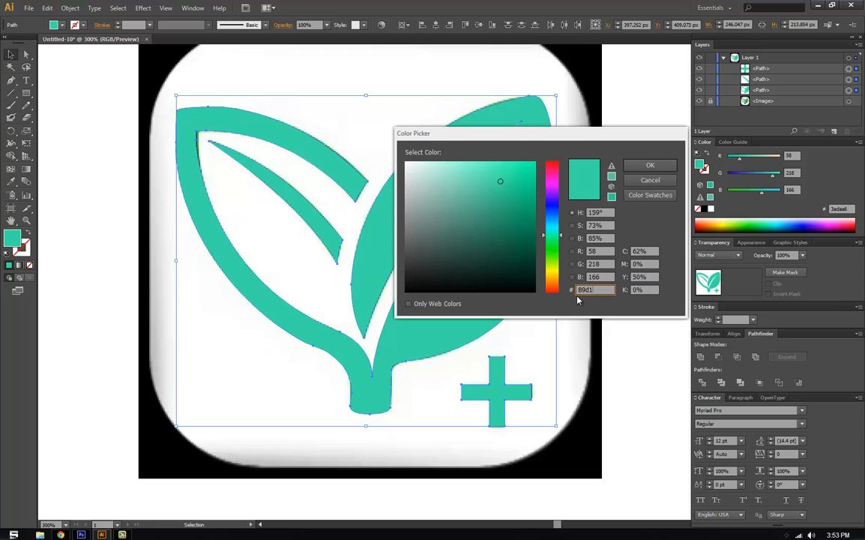
{"action": "type", "text": "e"}
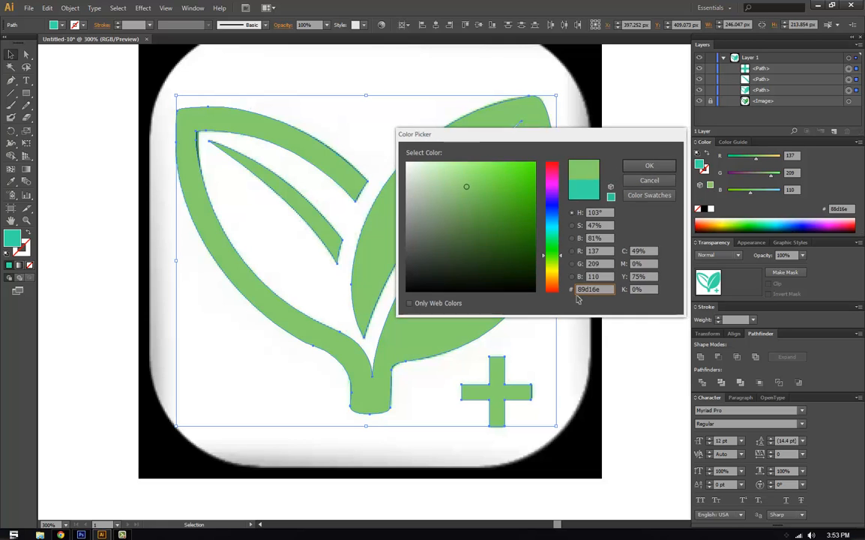
{"action": "key", "text": "Return"}
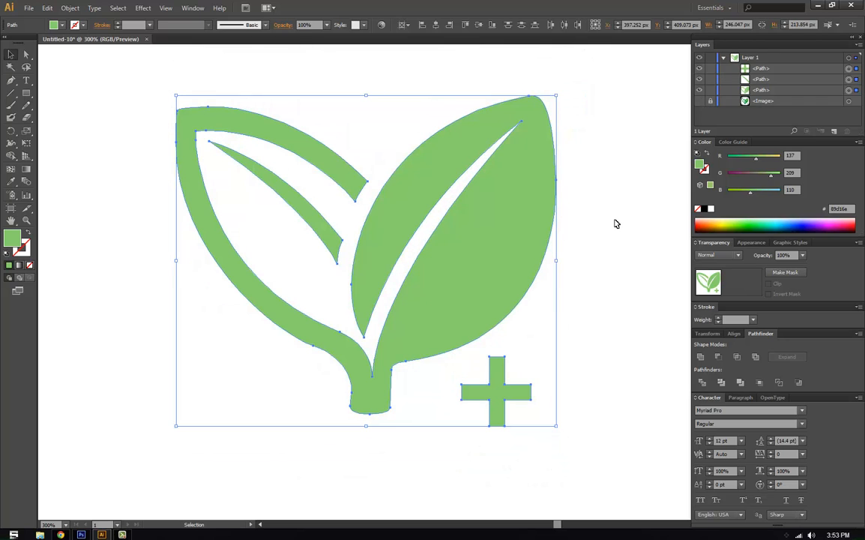
{"action": "left_click", "coordinate": [613, 224]}
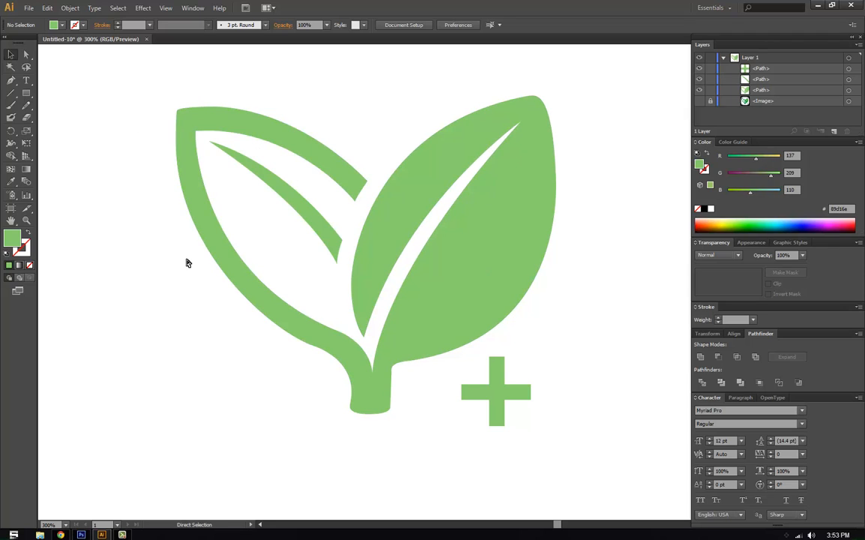
Group the leaf, vein and plus shapes and copy the group
{"action": "key", "text": "ctrl+1"}
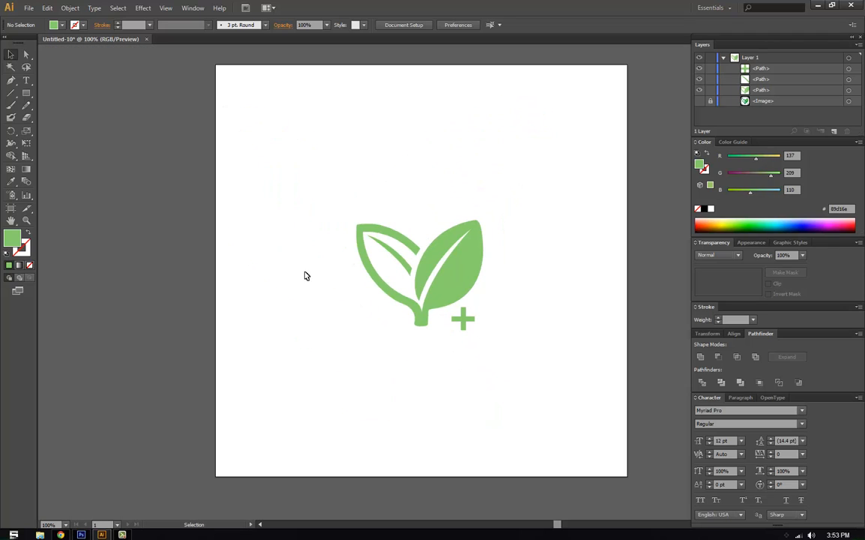
{"action": "left_click_drag", "start_coordinate": [307, 193], "coordinate": [514, 366]}
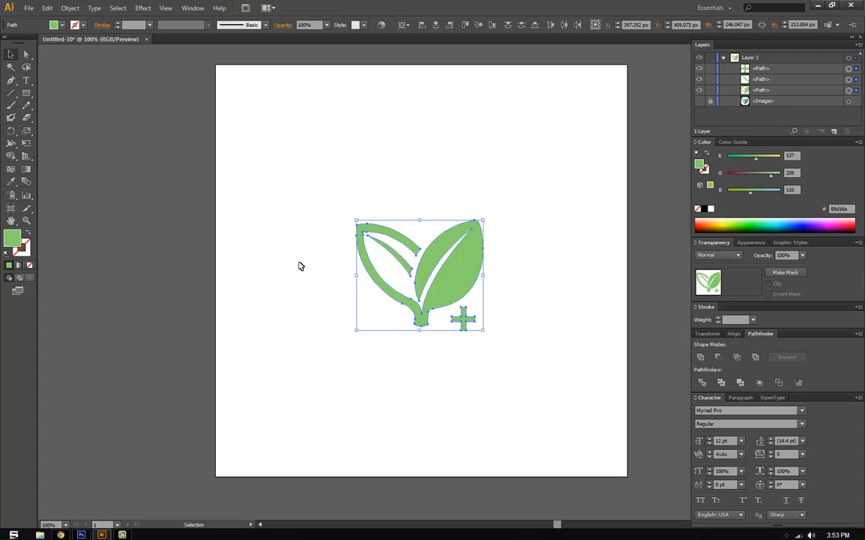
{"action": "key", "text": "ctrl+g"}
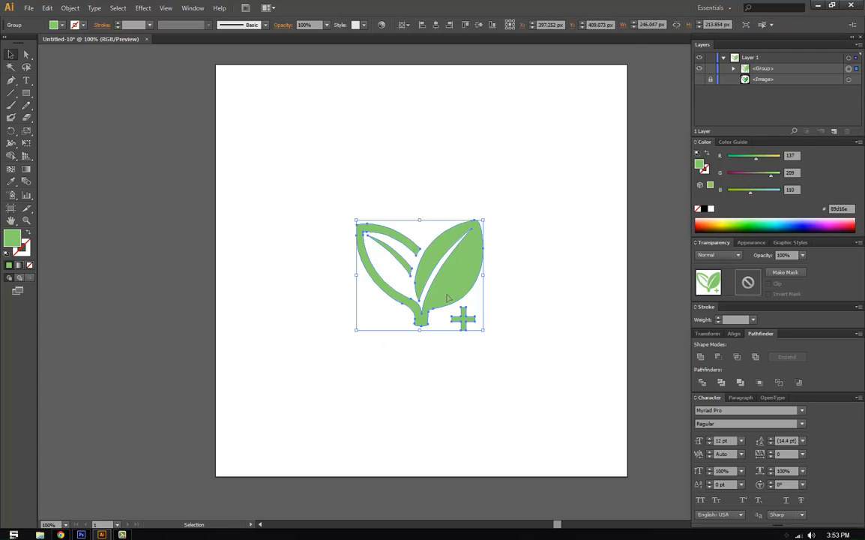
{"action": "left_click_drag", "start_coordinate": [447, 298], "coordinate": [389, 248]}
Switch to Photoshop, paste the leaf icon as a Smart Object and scale it to about 64% around the centre of the square canvas
{"action": "key", "text": "alt+Tab"}
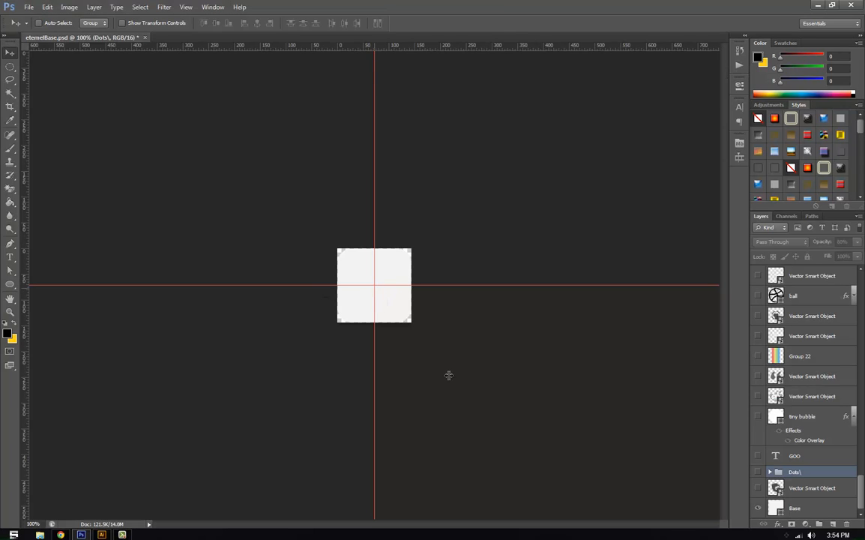
{"action": "key", "text": "ctrl+v"}
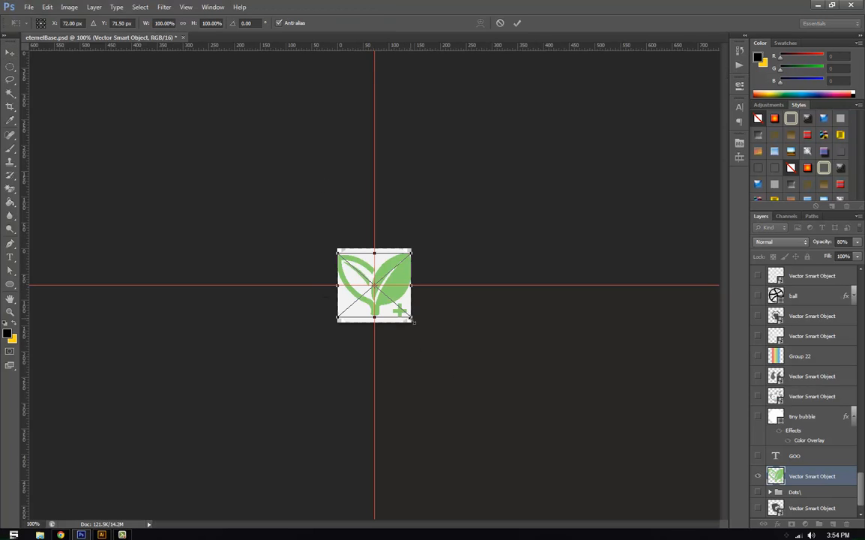
{"action": "left_click_drag", "start_coordinate": [413, 320], "coordinate": [396, 310]}
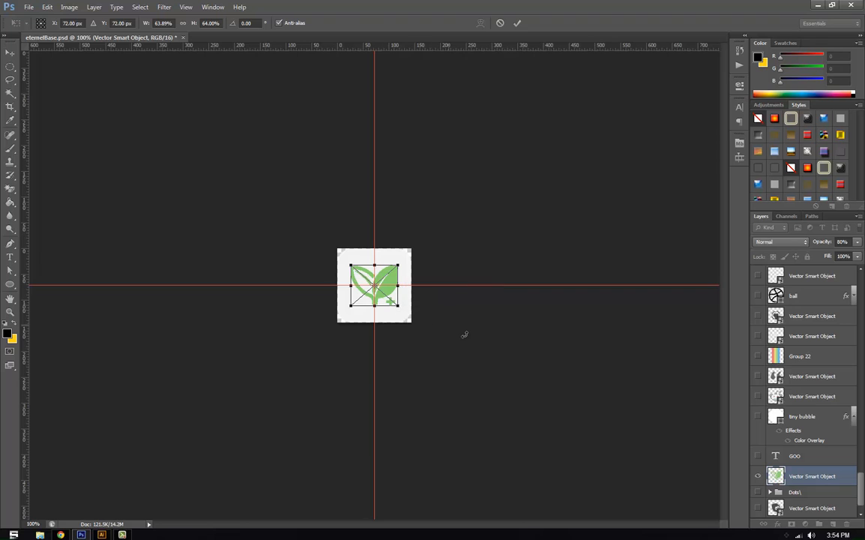
{"action": "key", "text": "Return"}
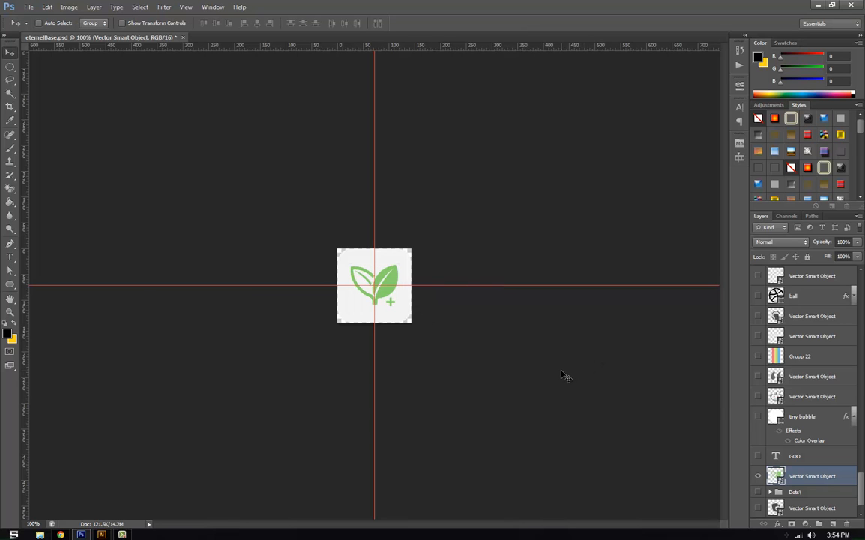
Clear all guides from the document
{"action": "left_click", "coordinate": [185, 7]}
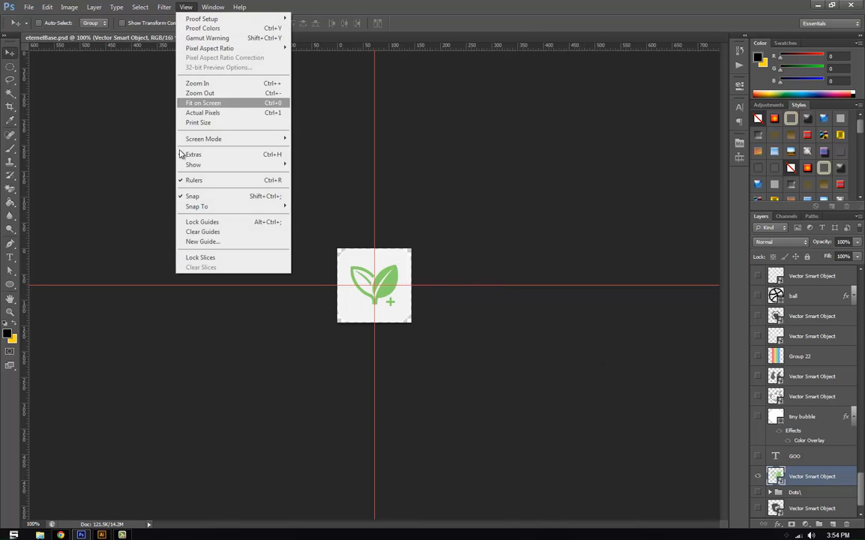
{"action": "left_click", "coordinate": [199, 231]}
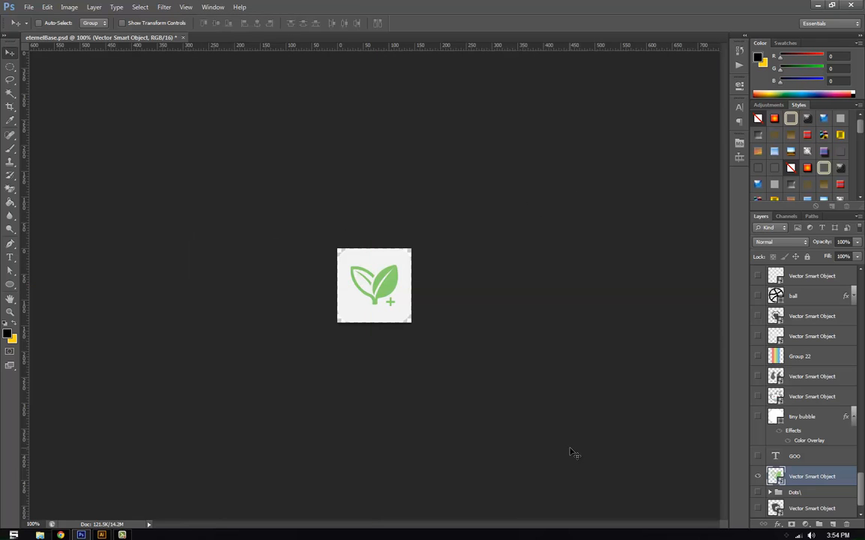